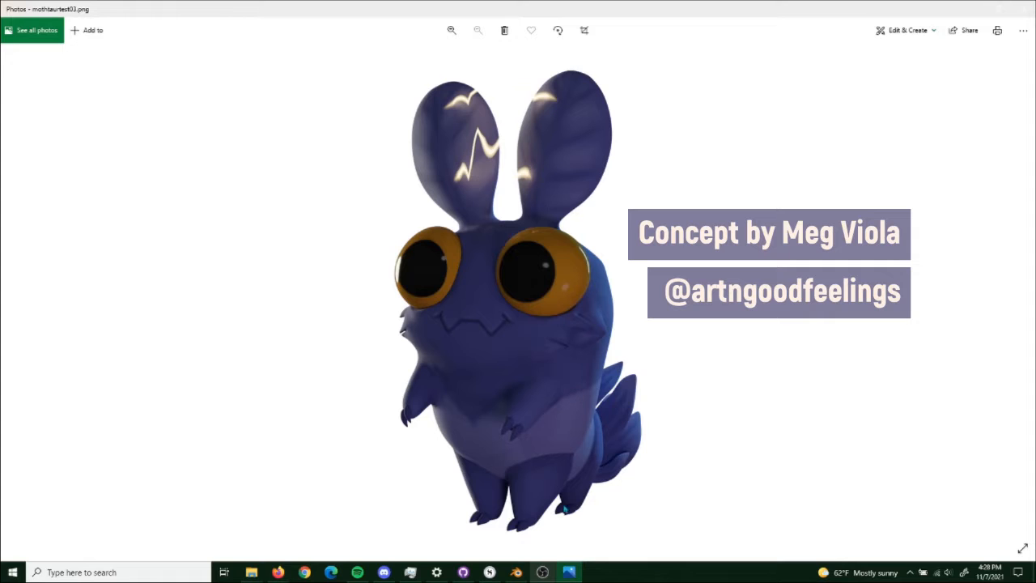
click(519, 573)
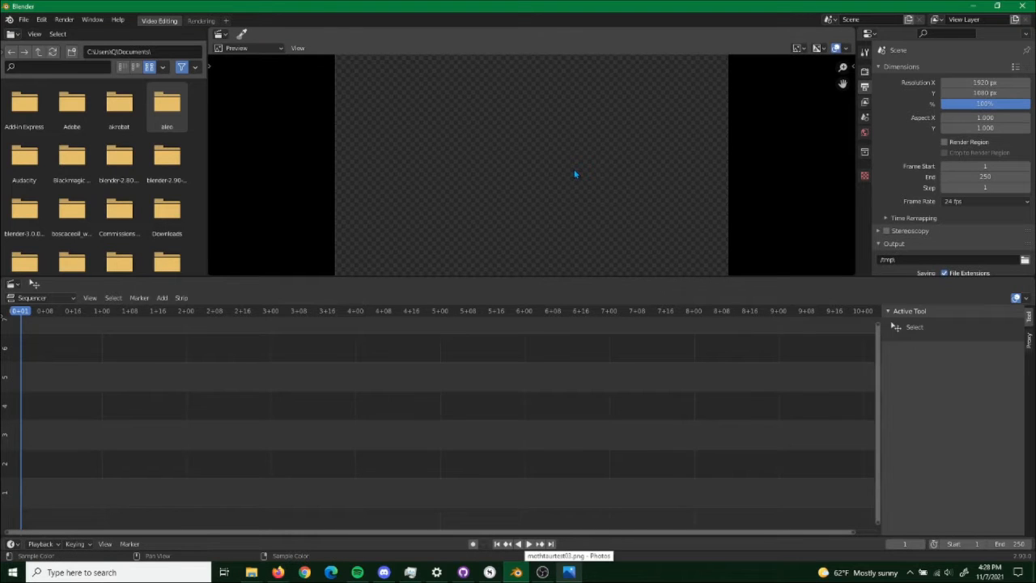
click(569, 572)
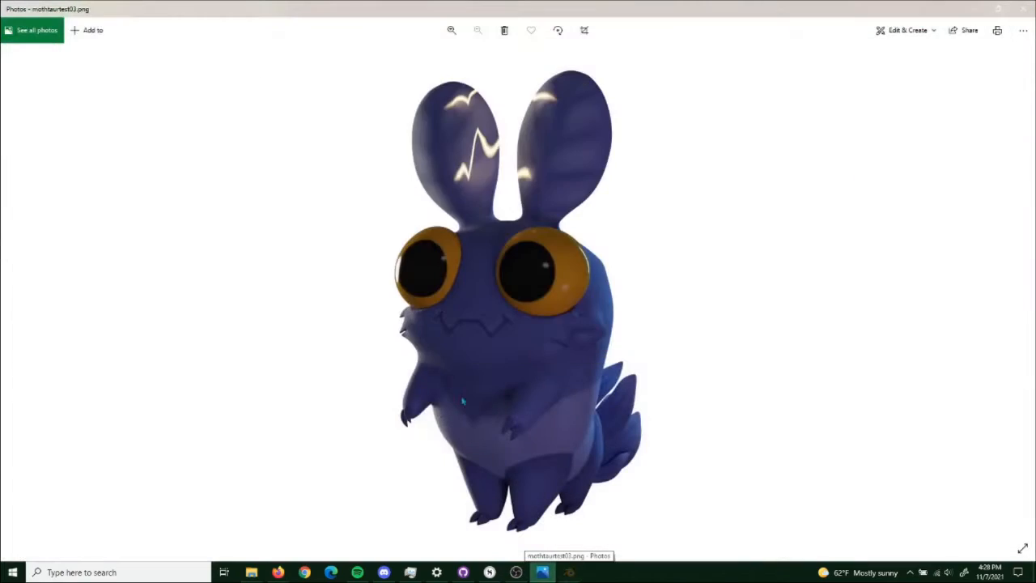
Launch Blender and start a new Video Editing project.
click(12, 572)
text(blende)
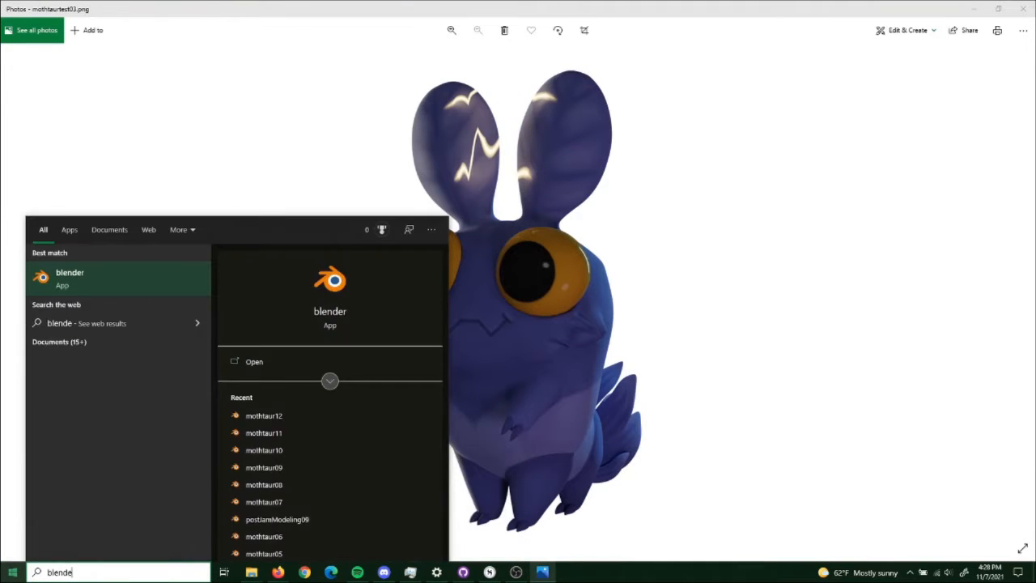
key(Return)
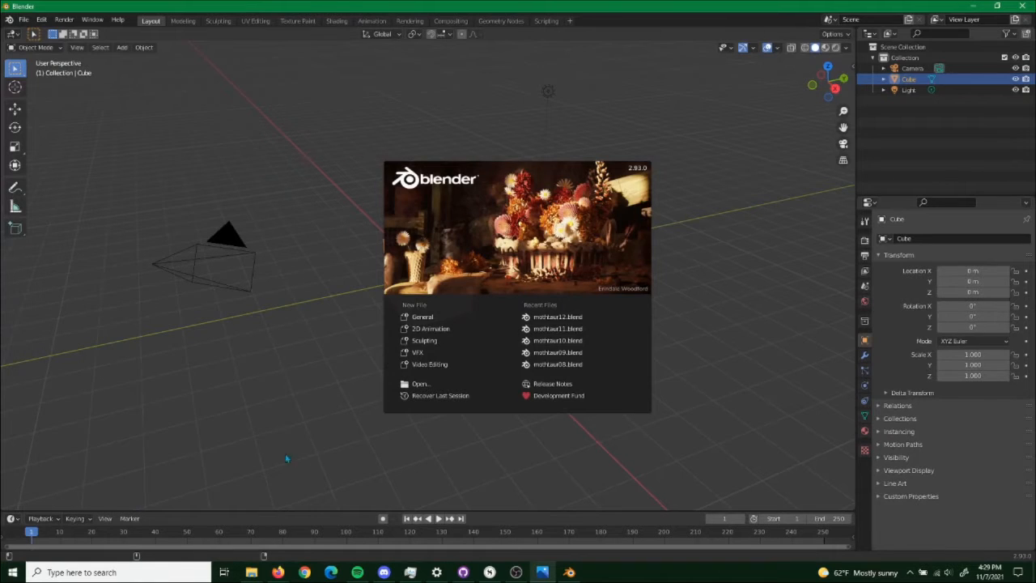
click(429, 364)
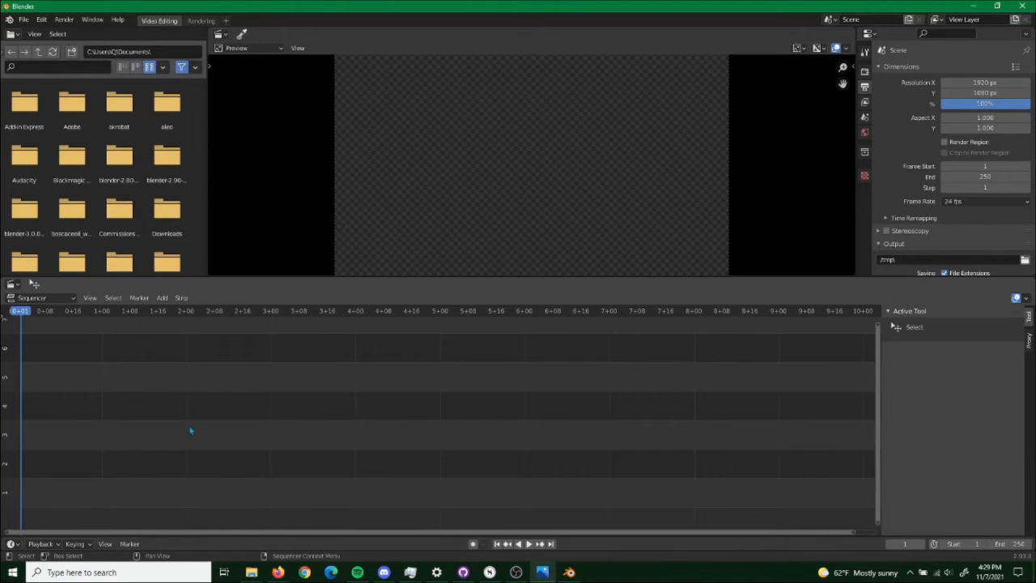
right_click(81, 458)
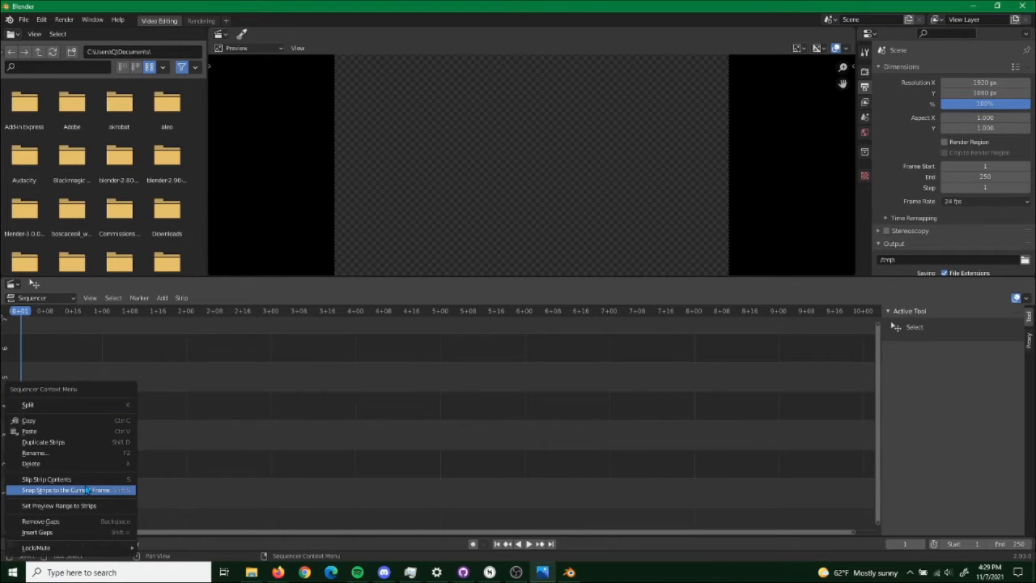
click(161, 298)
click(173, 350)
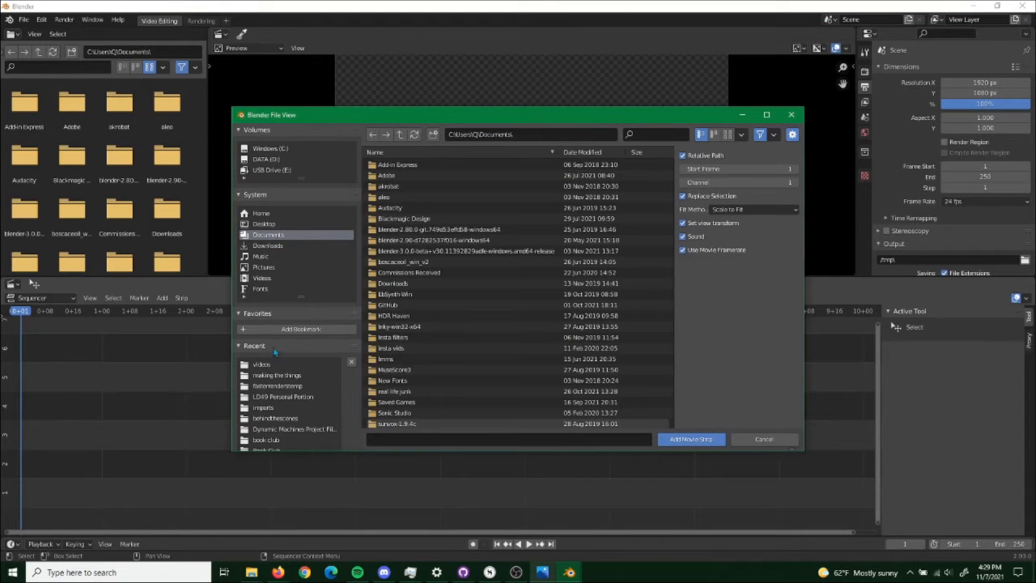
click(261, 365)
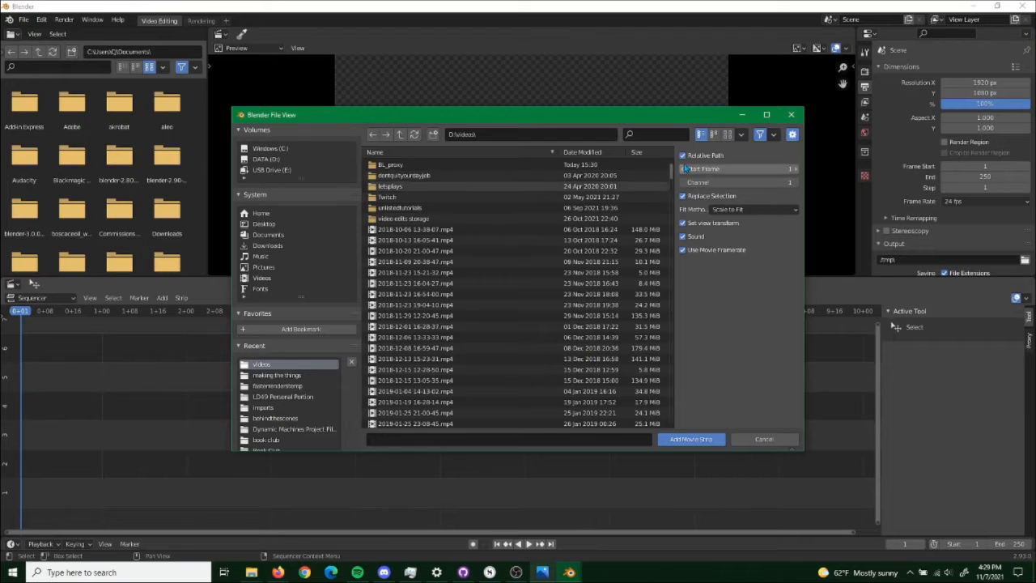
drag(672, 172, 682, 481)
click(453, 421)
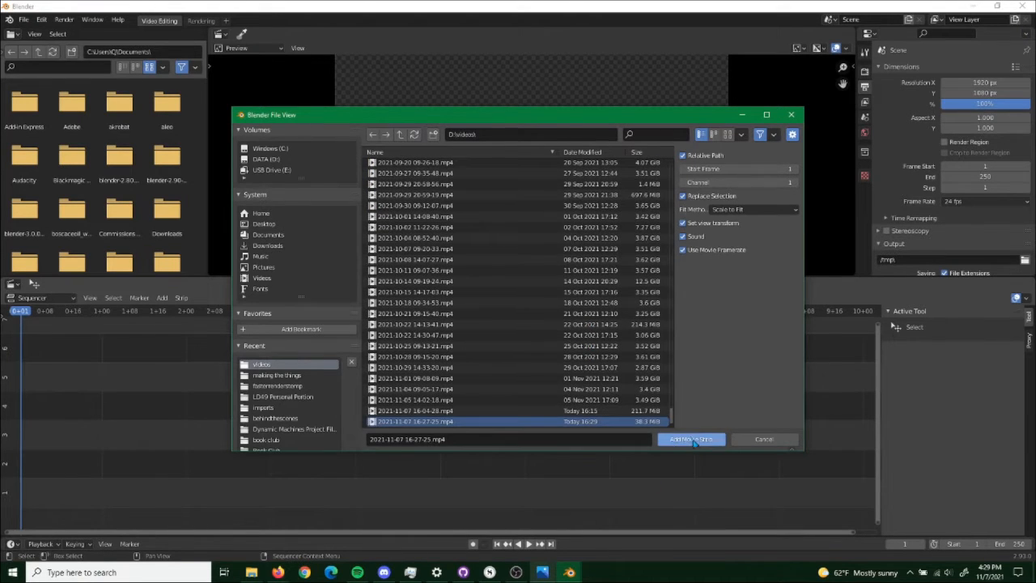
click(694, 441)
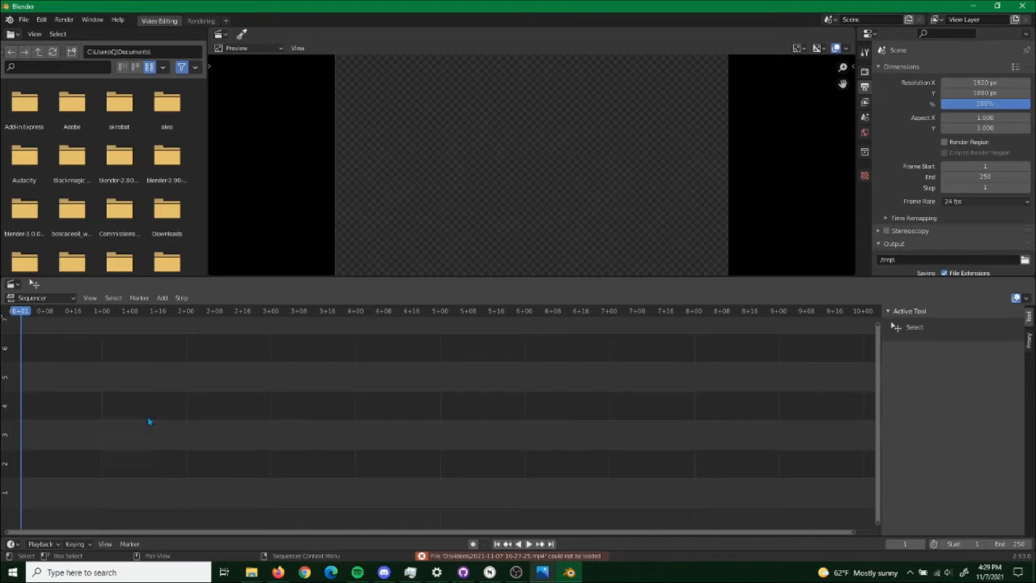
click(162, 298)
click(206, 354)
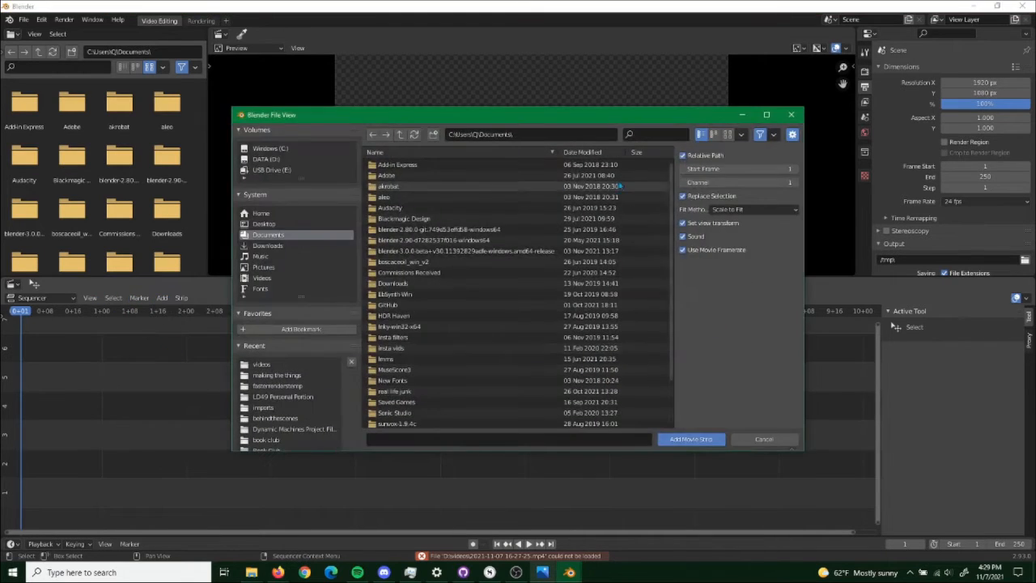
click(276, 159)
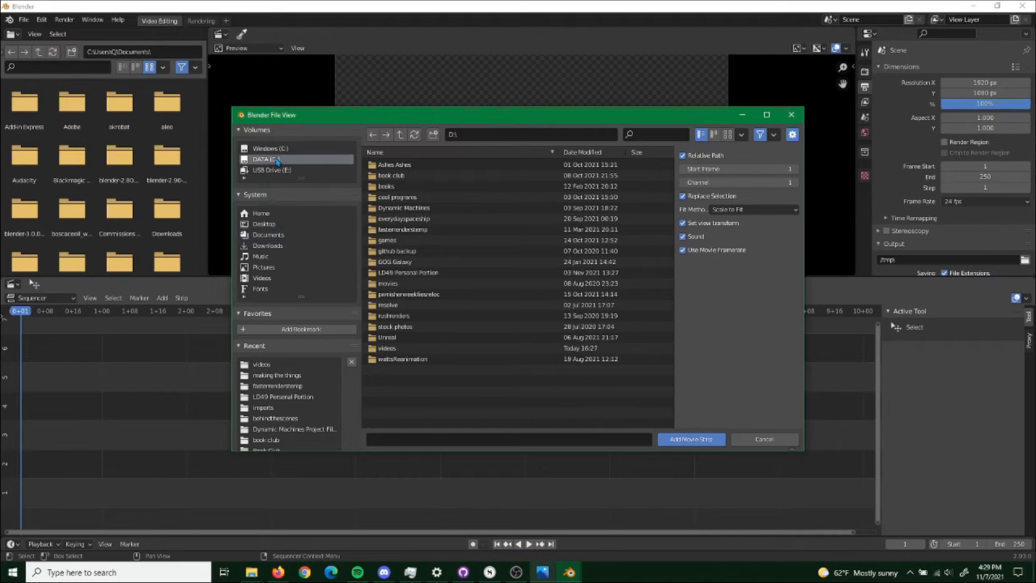
double_click(387, 348)
drag(673, 175, 680, 474)
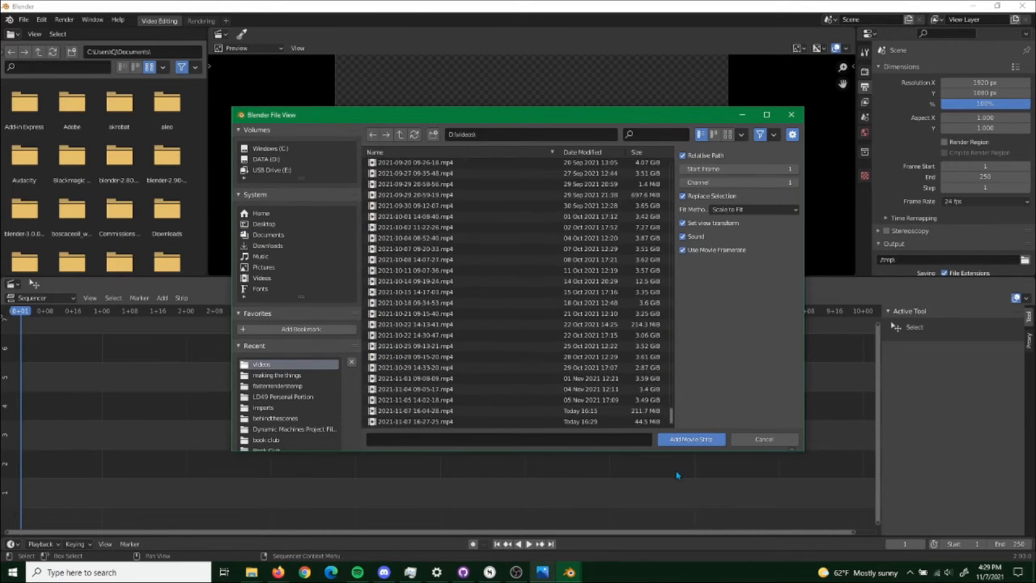
click(639, 410)
click(692, 440)
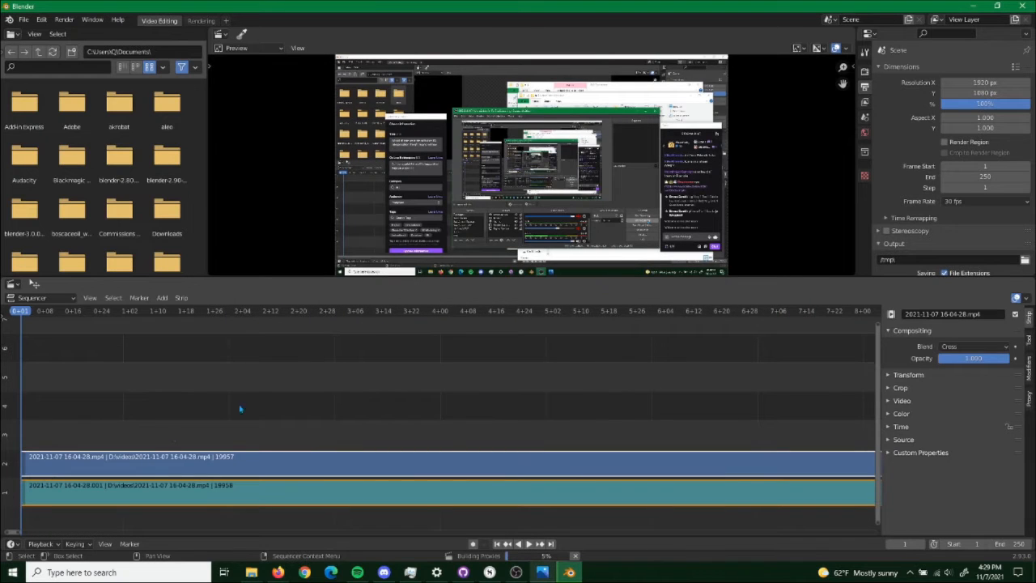
Play the beginning of the imported movie and stop playback at 3+07.
key(space)
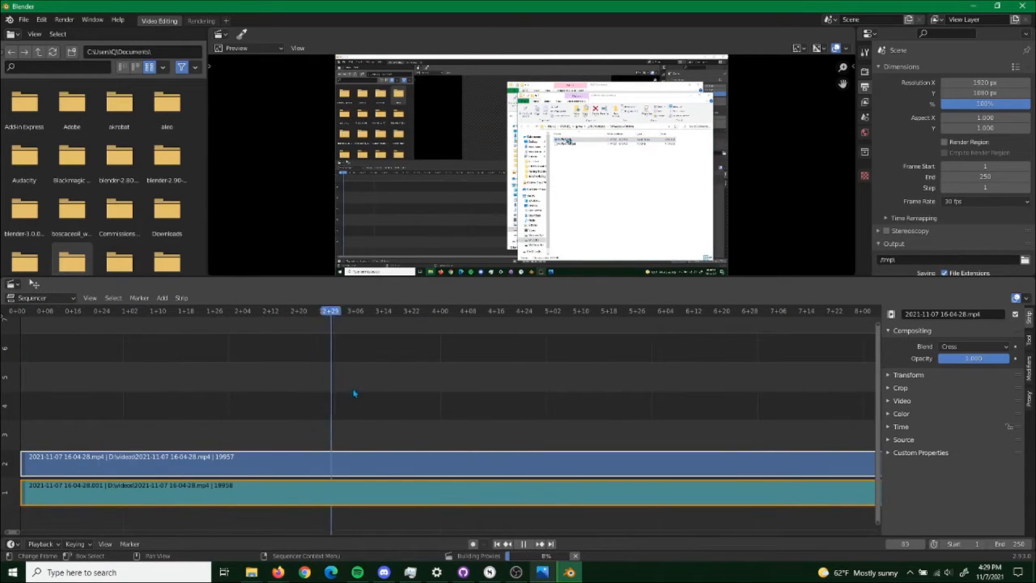
drag(353, 393, 359, 427)
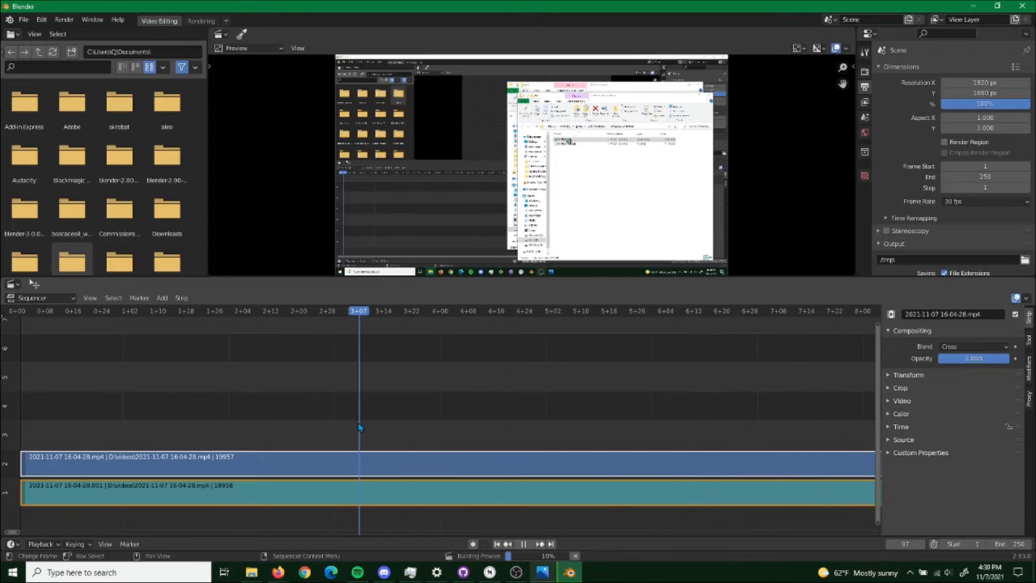
key(space)
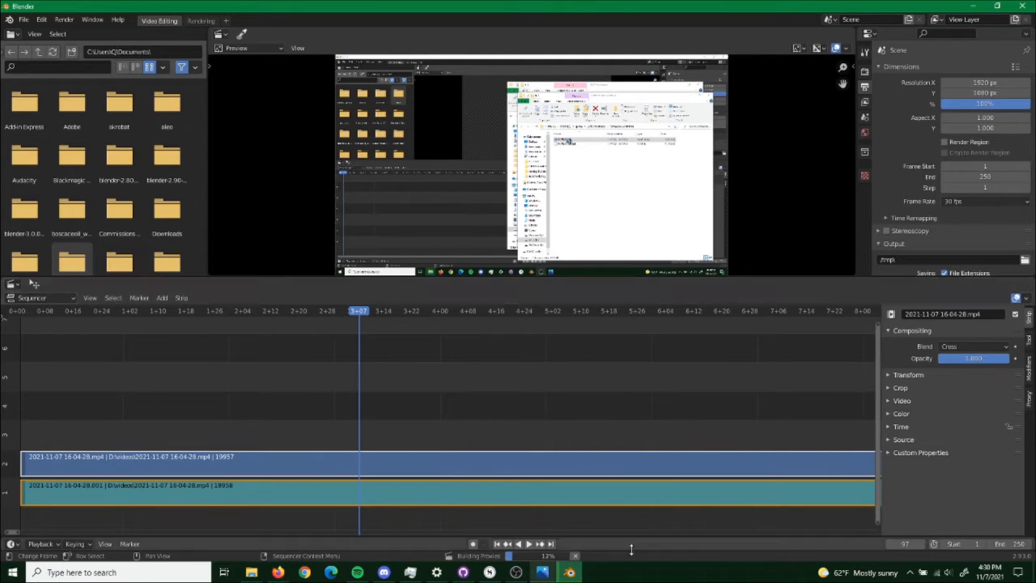
Locate the end of the movie strip and place the playhead there, at 11:05+15.
scroll(786, 474, down, 5)
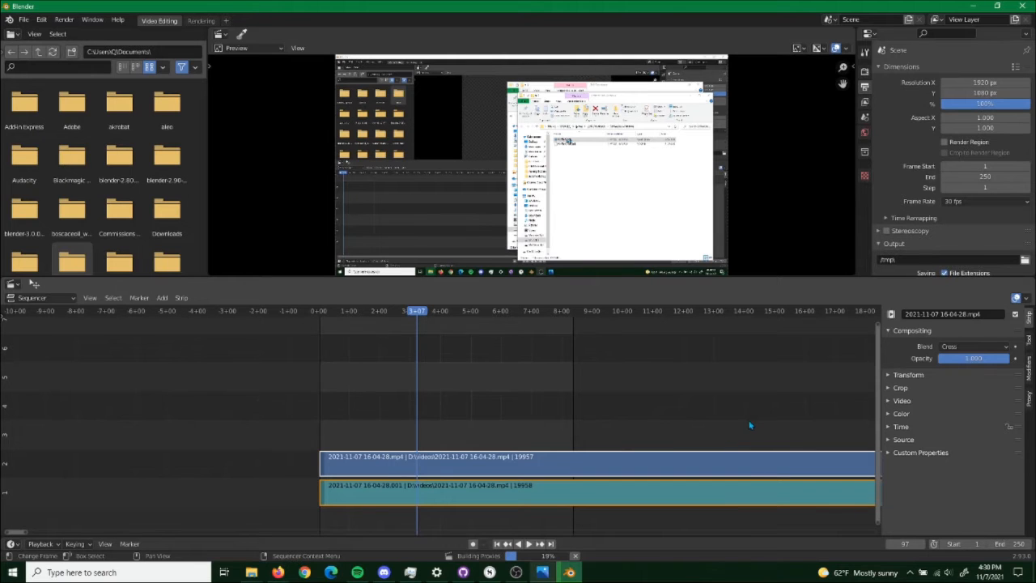
scroll(701, 394, down, 8)
middle_drag(701, 393, 129, 527)
middle_drag(815, 428, 177, 311)
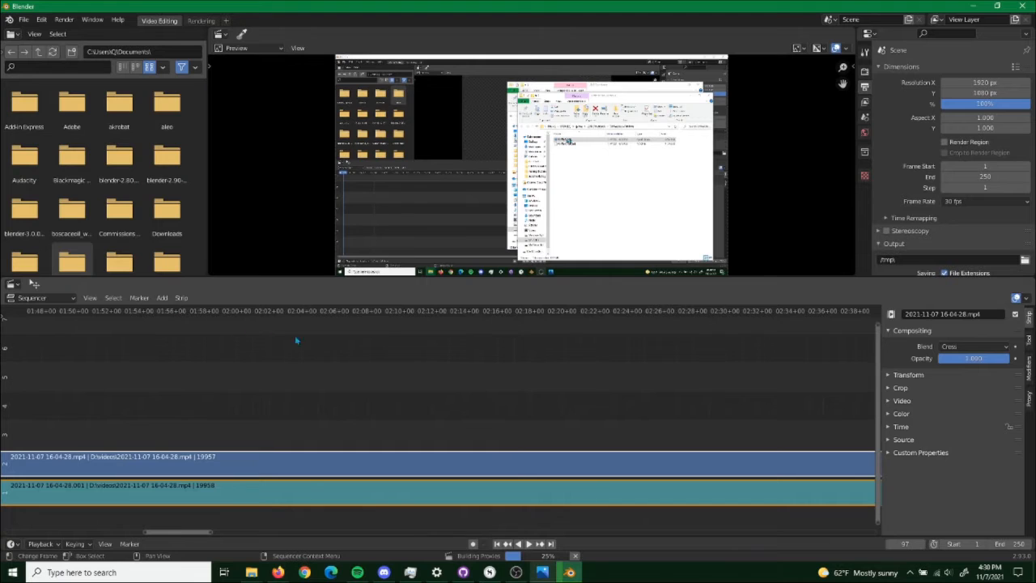
middle_drag(706, 416, 511, 446)
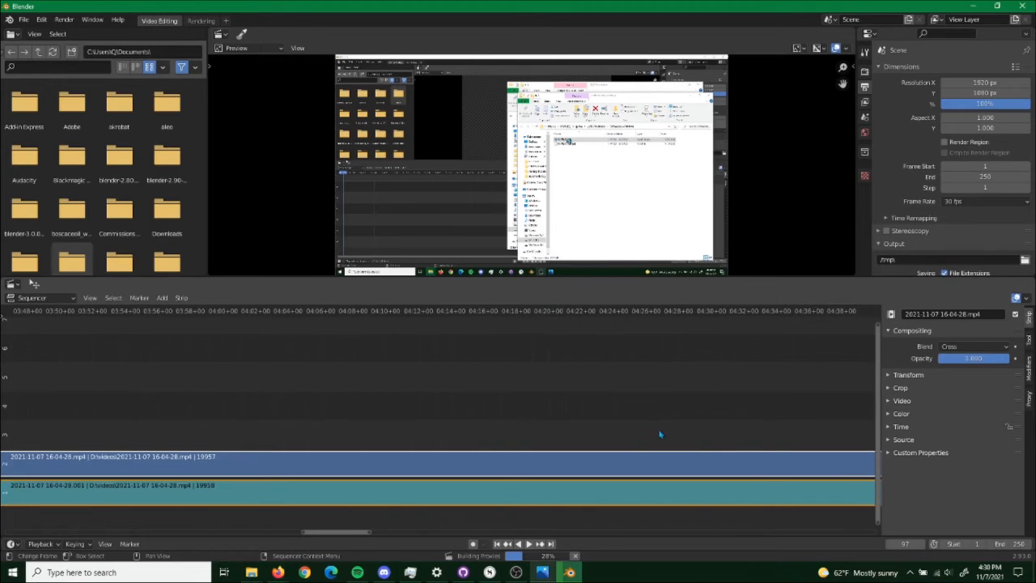
scroll(658, 426, down, 15)
middle_drag(777, 340, 411, 514)
click(583, 312)
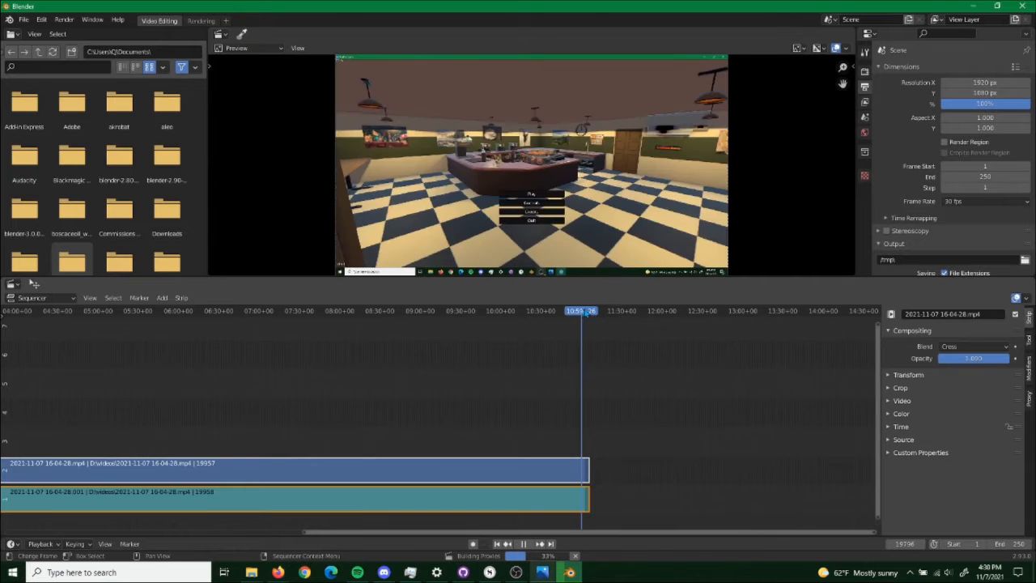
drag(583, 313, 590, 348)
Copy the movie strip's duration in frames and set the scene's end frame to that value, 19957.
click(563, 470)
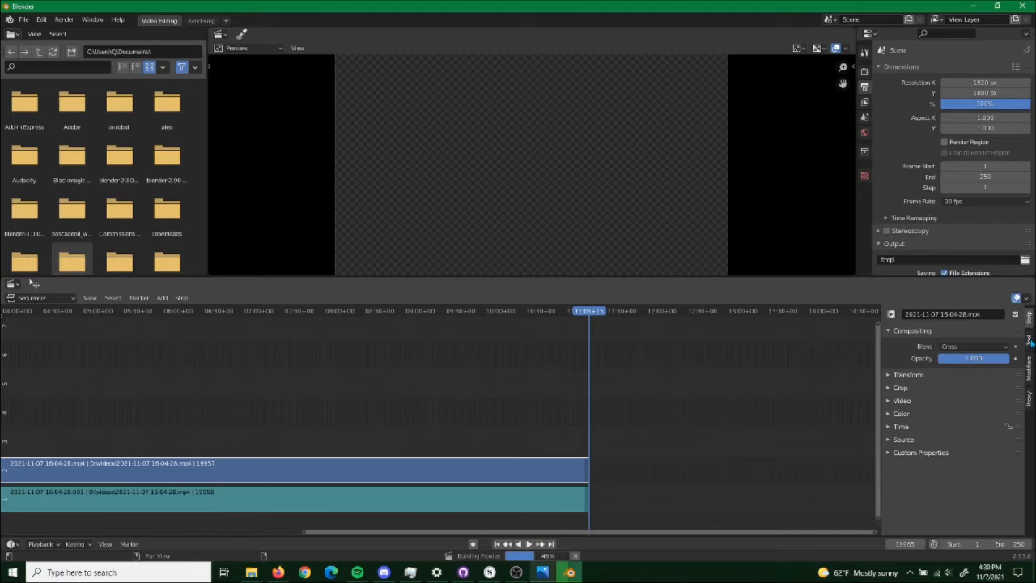
click(895, 427)
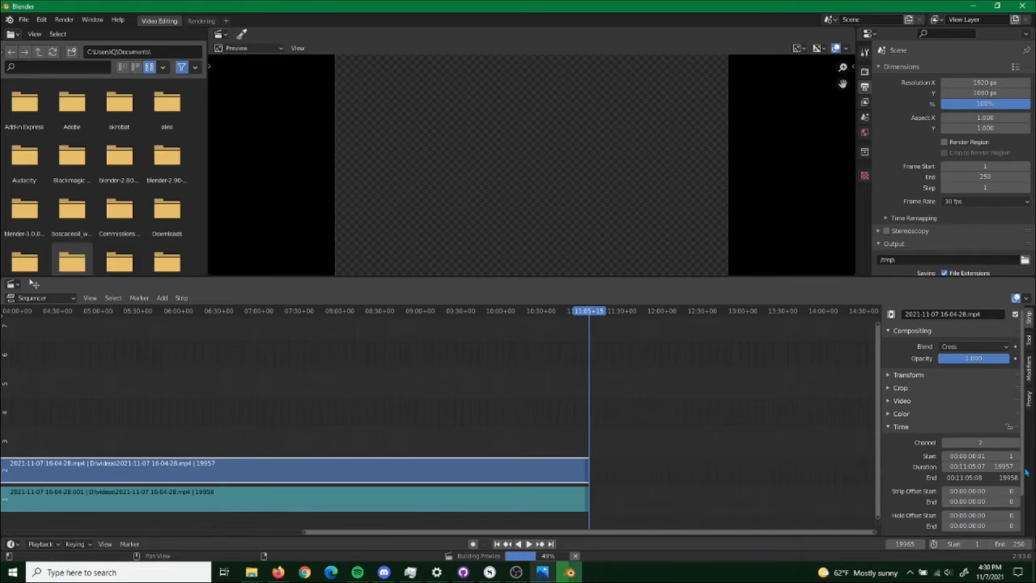
click(1008, 467)
key(ctrl+c)
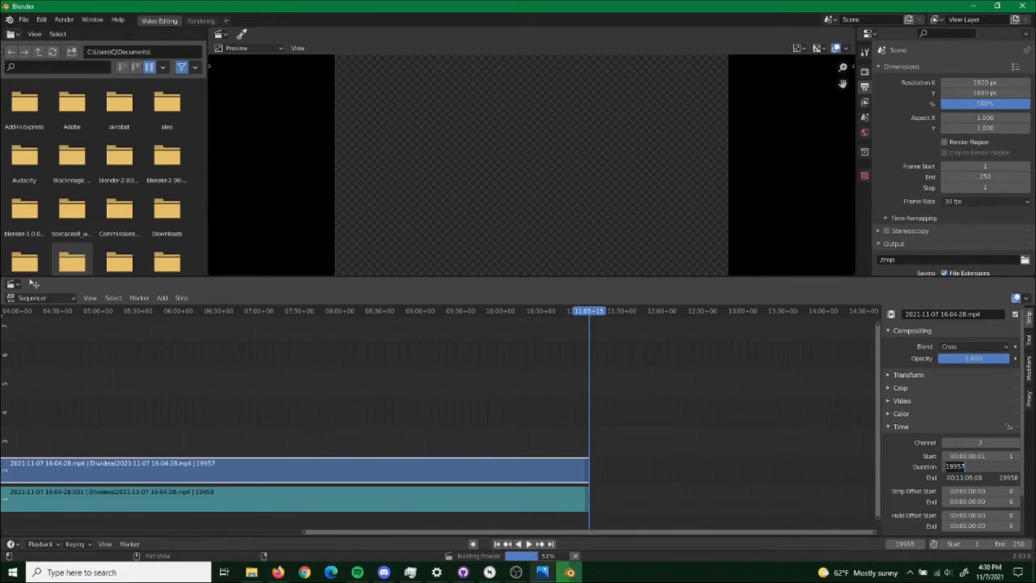
double_click(1021, 544)
key(ctrl+v)
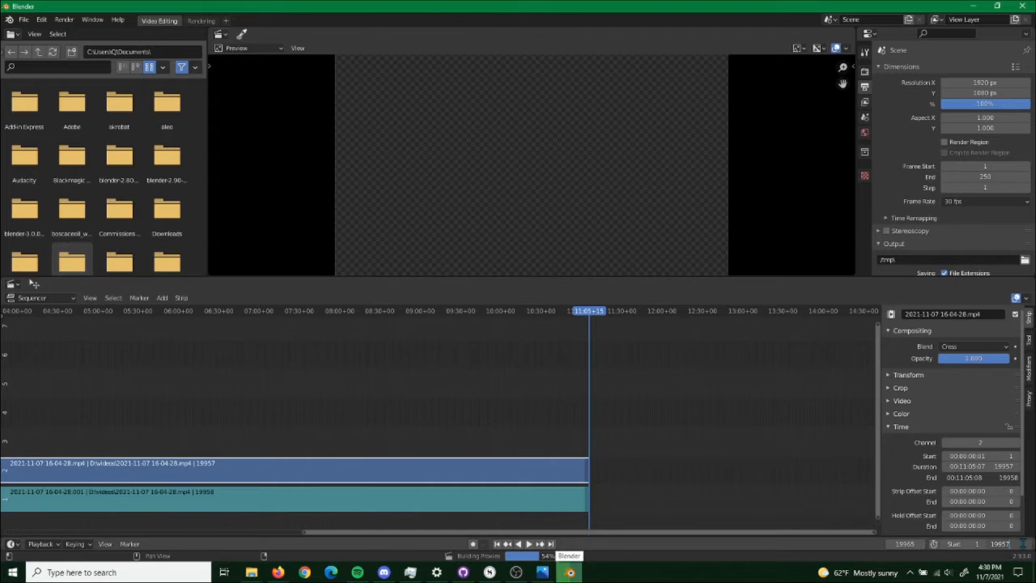
key(Return)
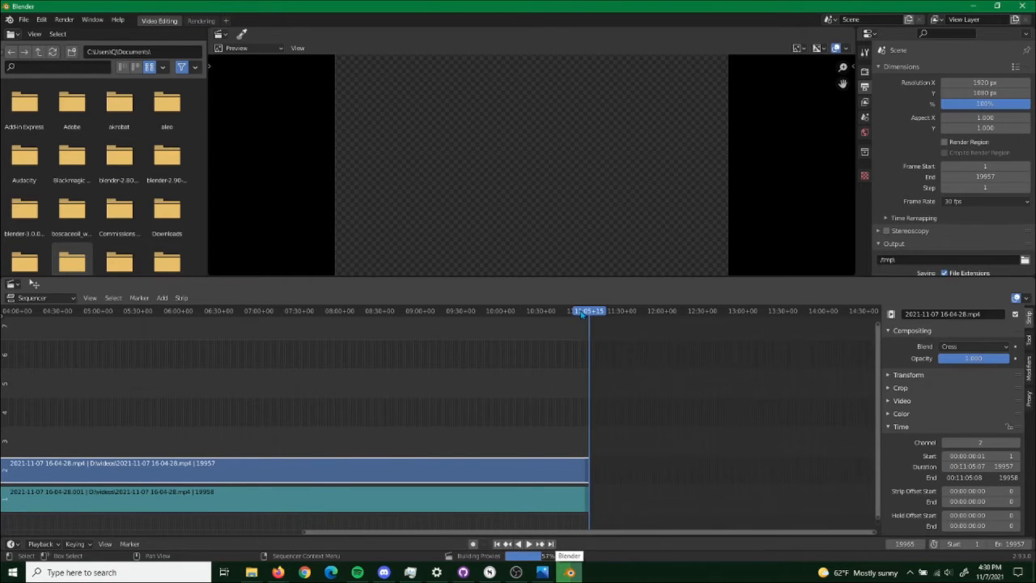
Scrub through the footage and place the playhead at 23+06, where the game's main menu is showing.
drag(585, 312, 206, 380)
scroll(416, 479, down, 9)
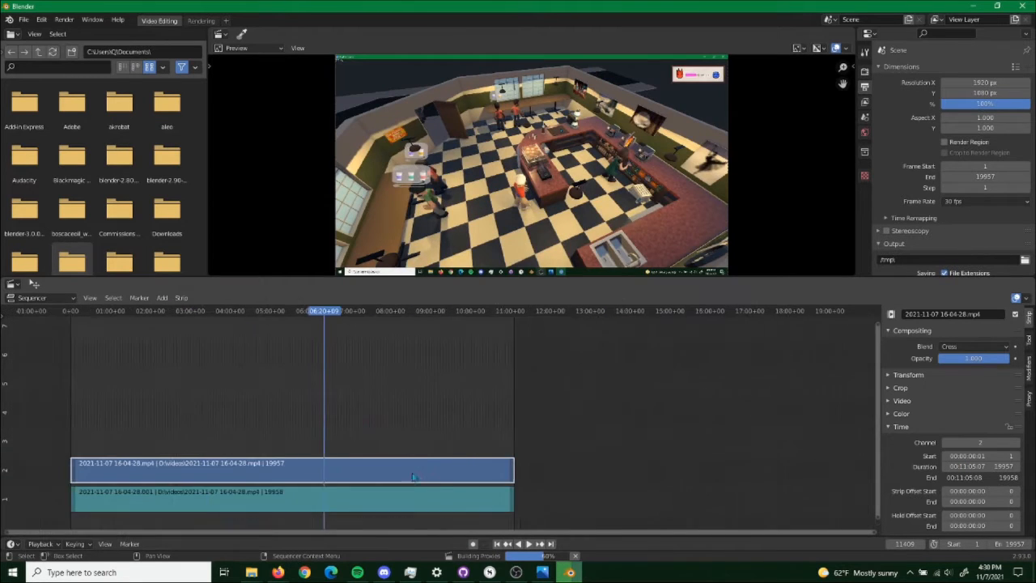
scroll(323, 429, up, 1)
middle_drag(360, 395, 504, 344)
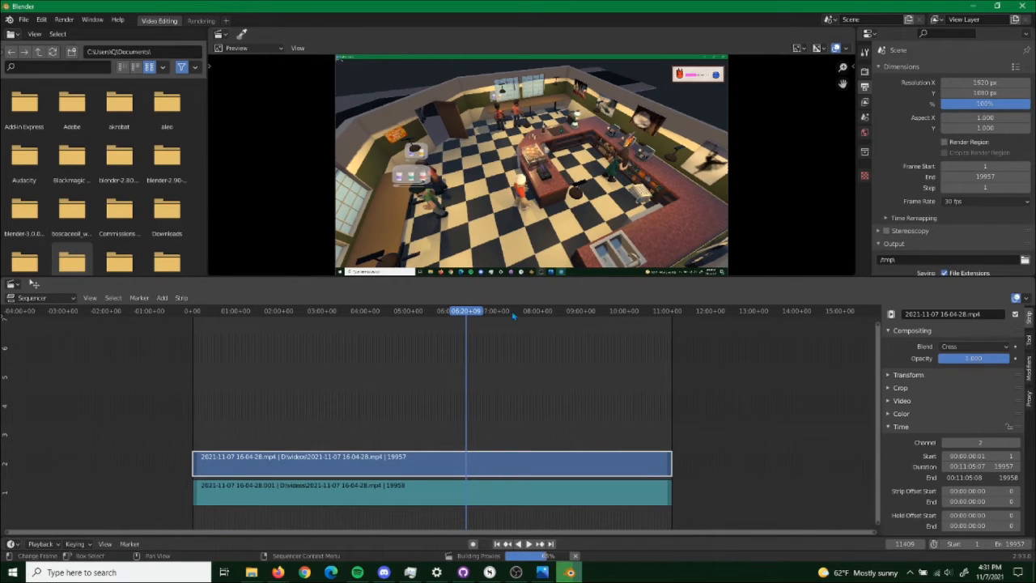
key(space)
click(205, 378)
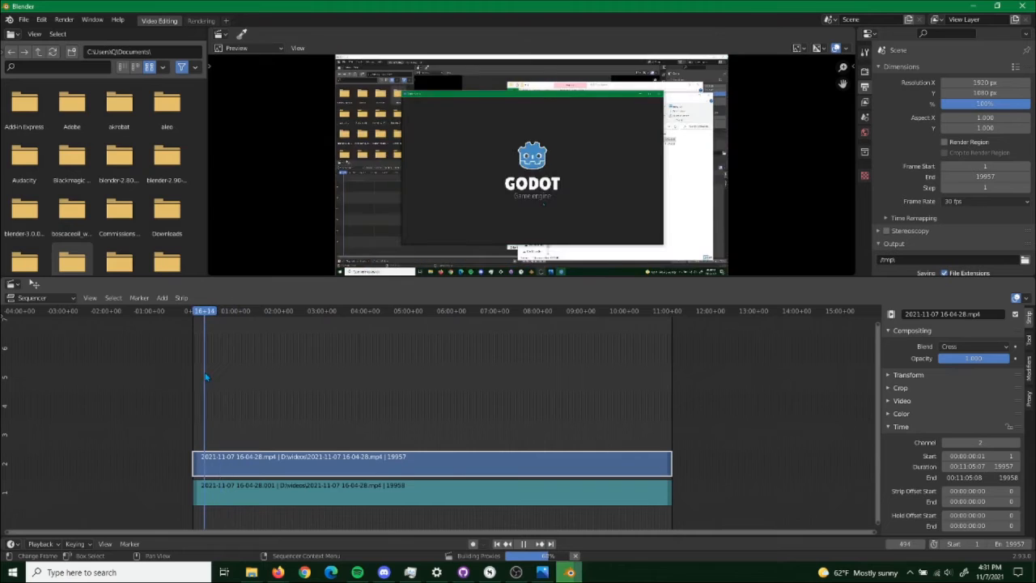
drag(205, 375, 212, 373)
drag(215, 310, 209, 310)
key(space)
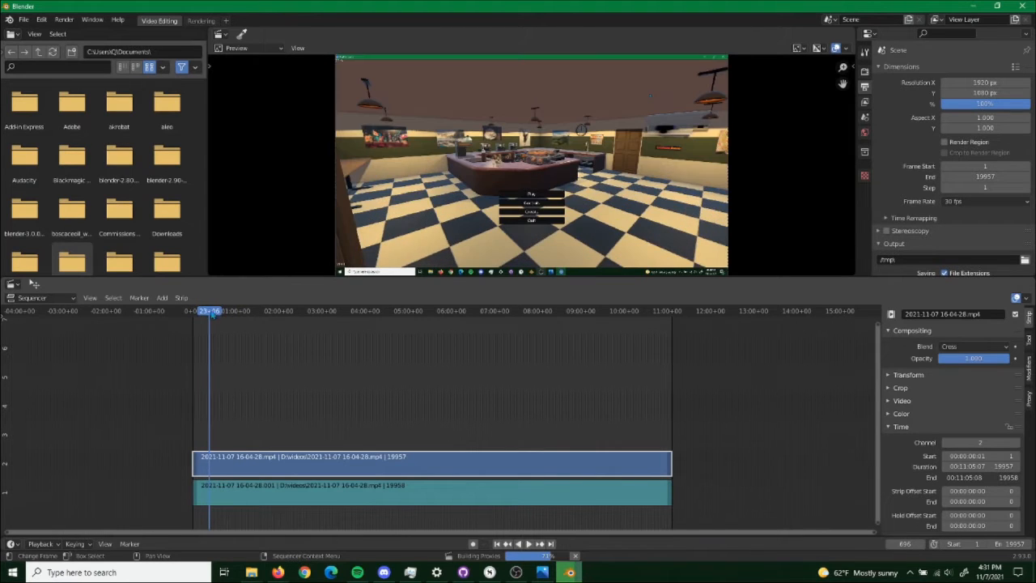
Hard-split the video and audio strips at 23+06 and delete both leading segments.
shift+click(219, 488)
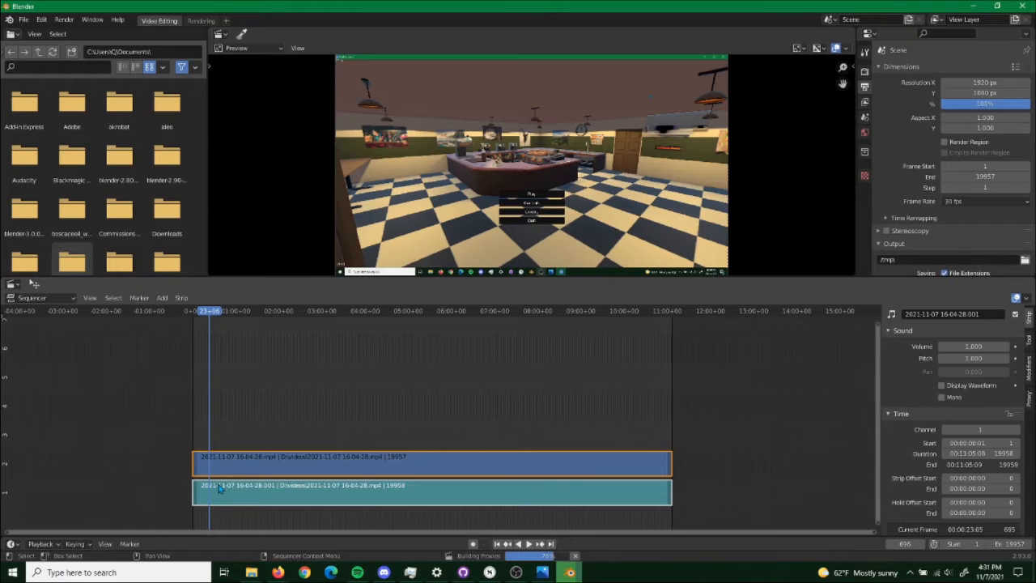
key(shift+k)
drag(180, 427, 199, 526)
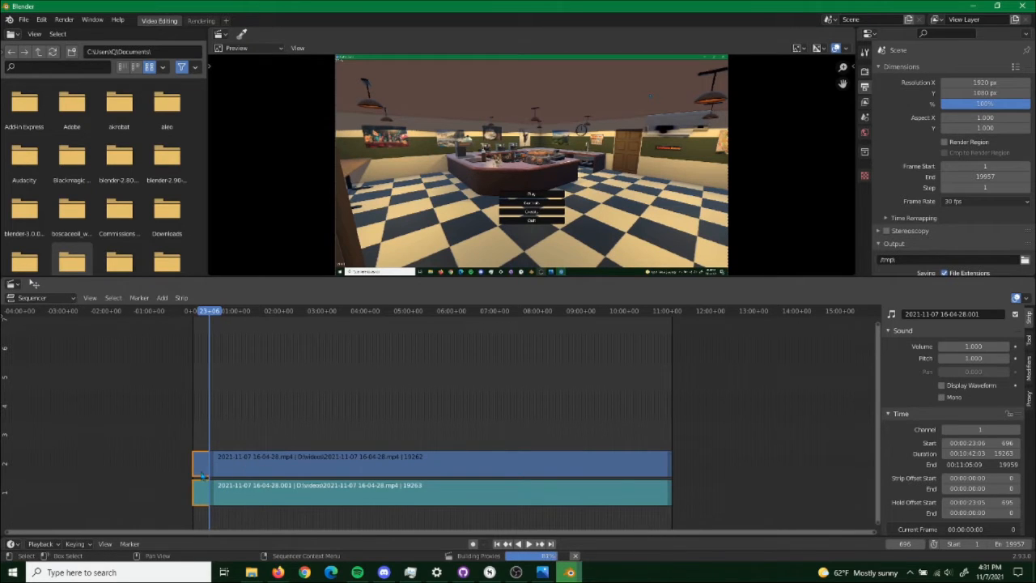
shift+click(202, 499)
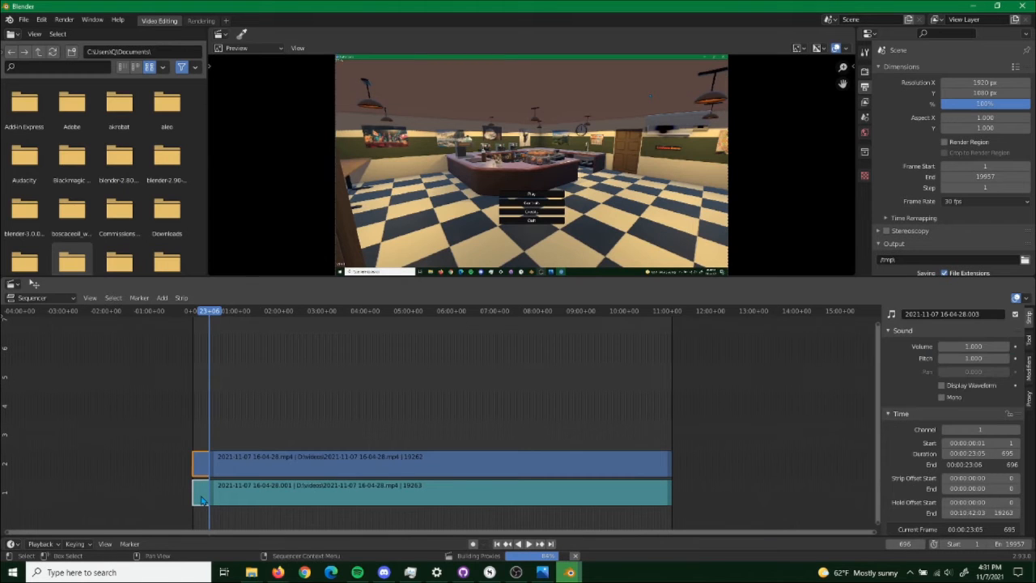
key(Delete)
Slide the remaining video and audio strips together to start at about frame 66.
click(236, 468)
shift+click(236, 493)
key(g)
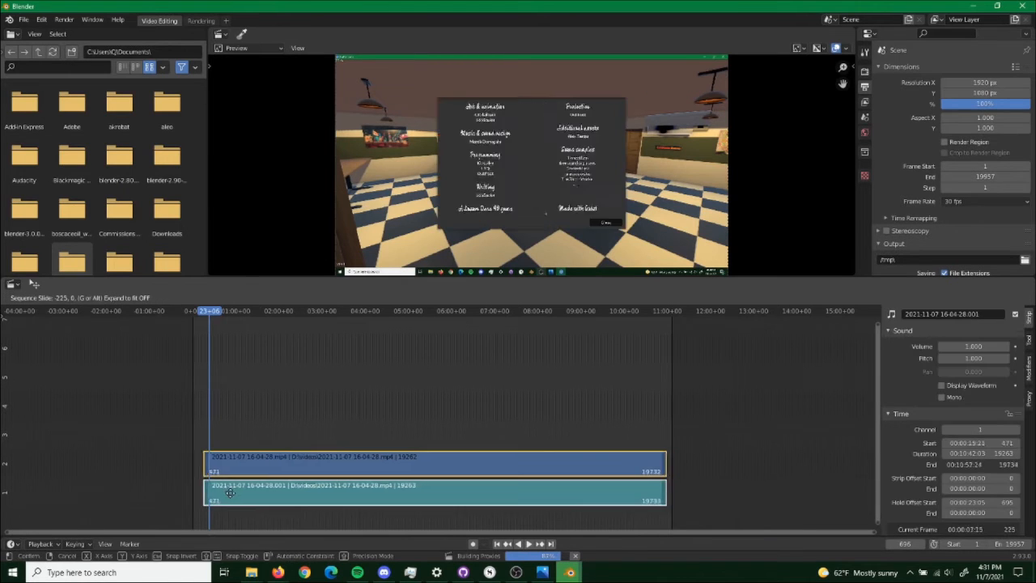
click(220, 493)
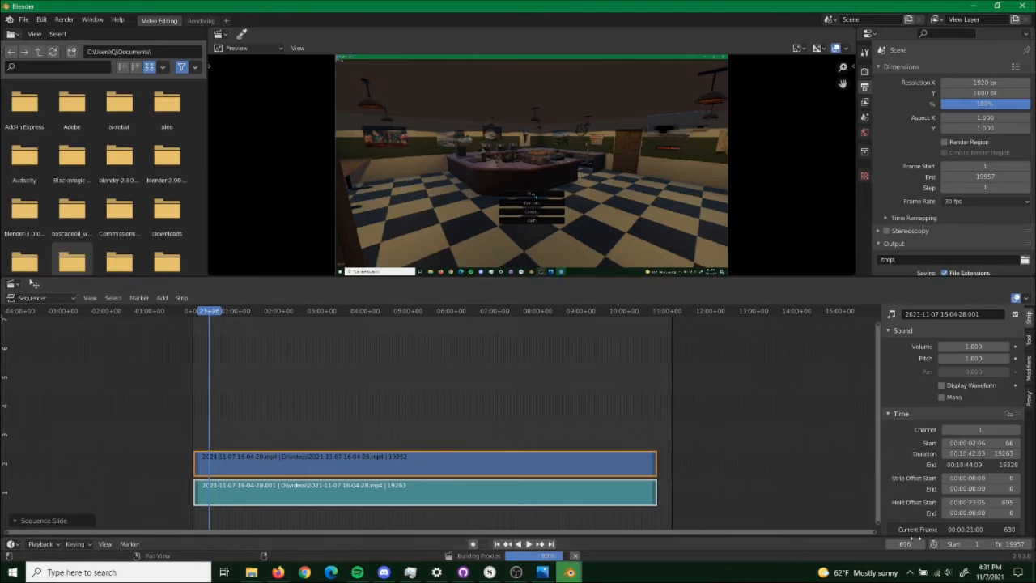
Move the playhead to frame 0 and slide the video and audio strips together back to the timeline's start.
click(910, 544)
text(0)
key(Return)
click(291, 471)
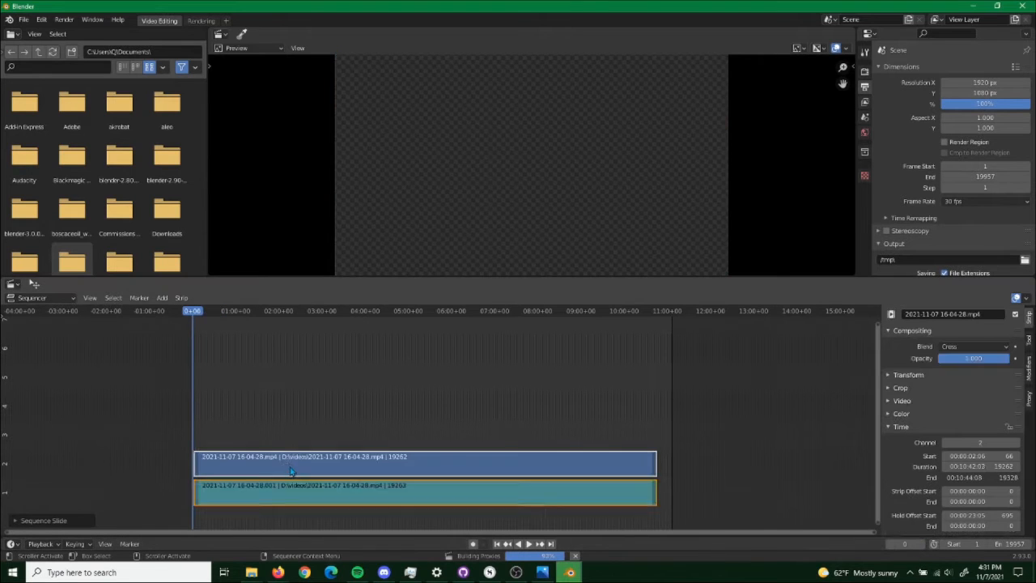
key(g)
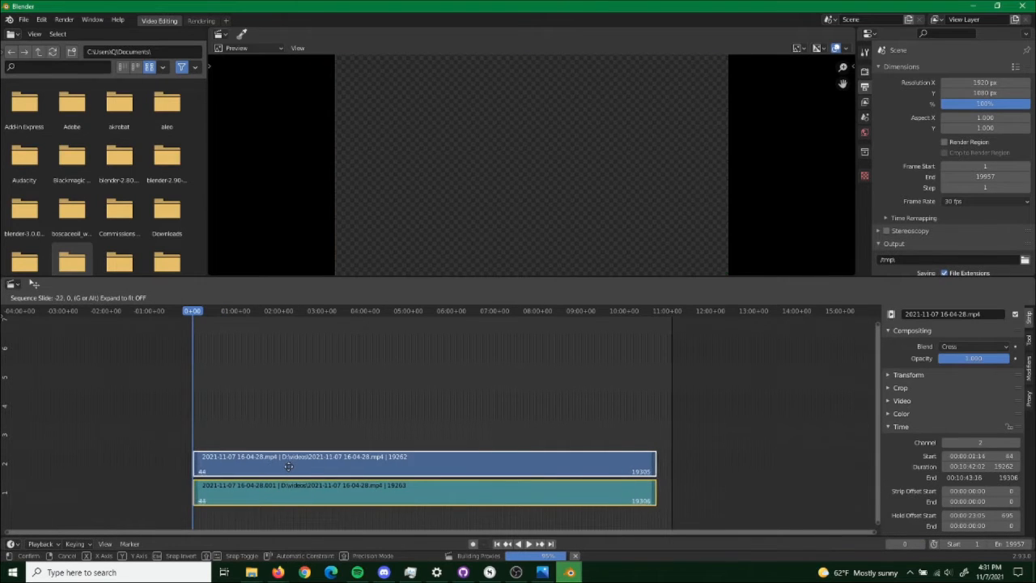
click(291, 471)
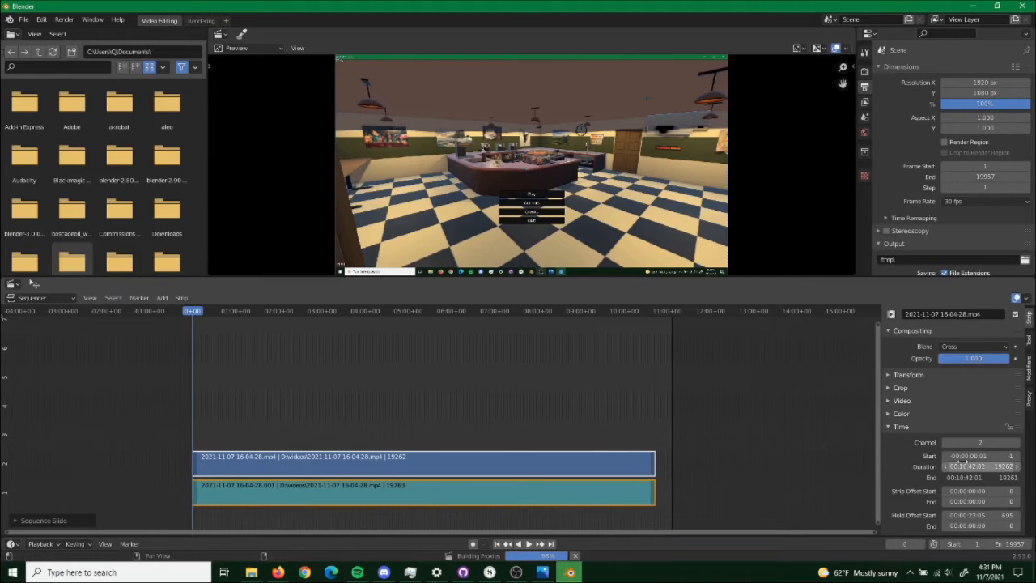
Set the movie strip's start to frame 0.
click(987, 456)
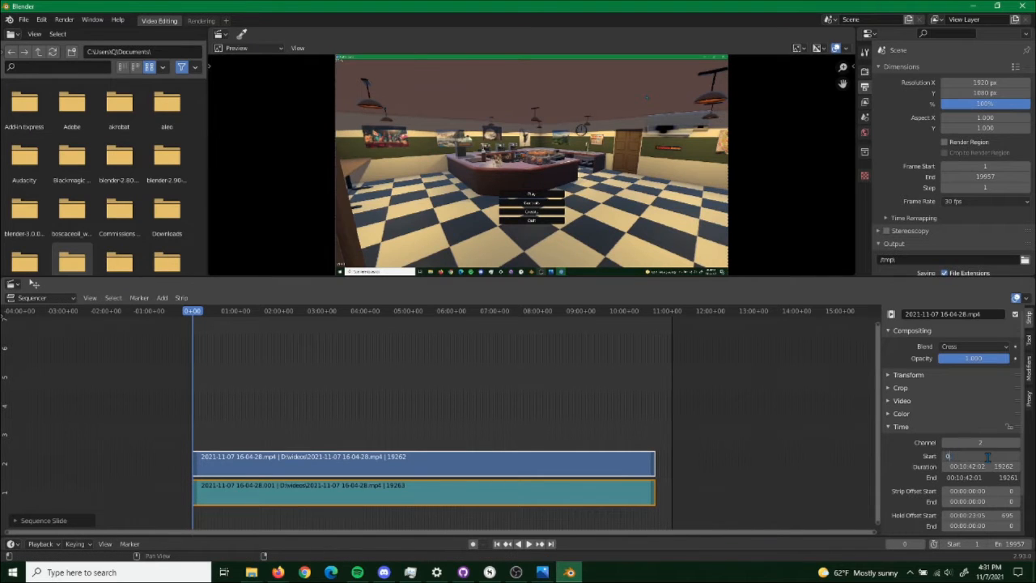
text(0)
key(Return)
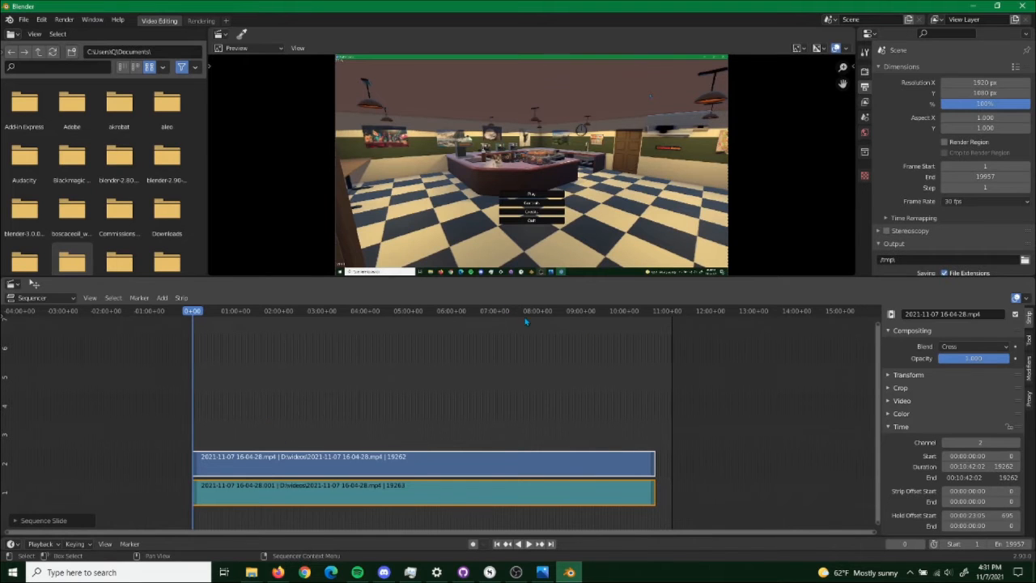
Find the closing main menu at 10:34+23, split both strips there and delete the trailing segments.
drag(525, 321, 648, 334)
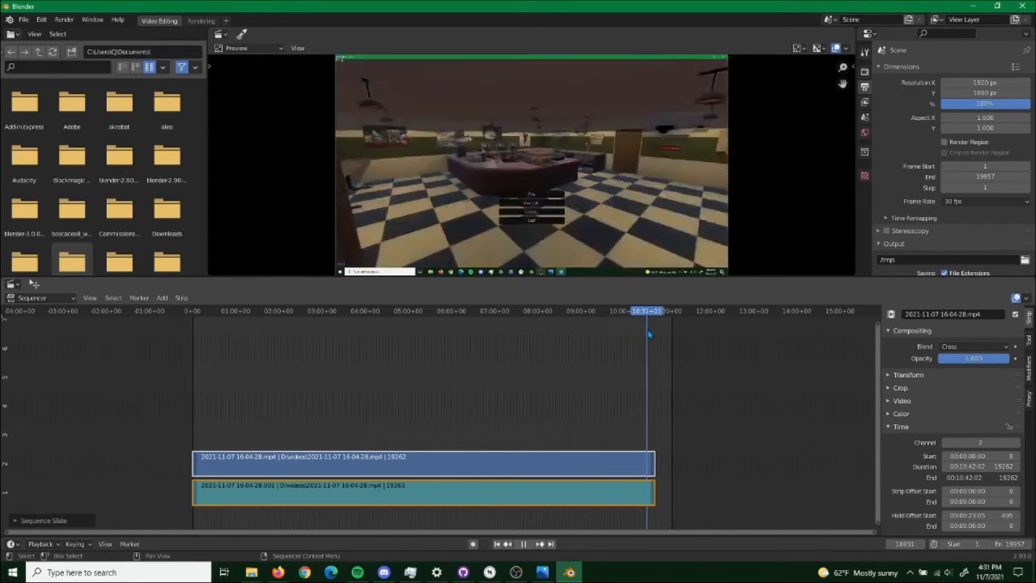
key(space)
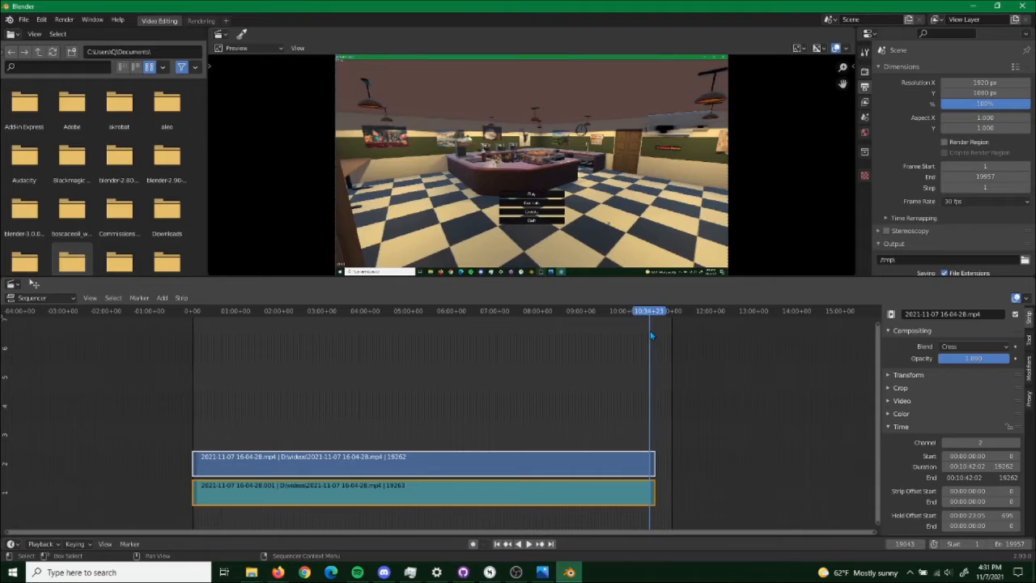
key(k)
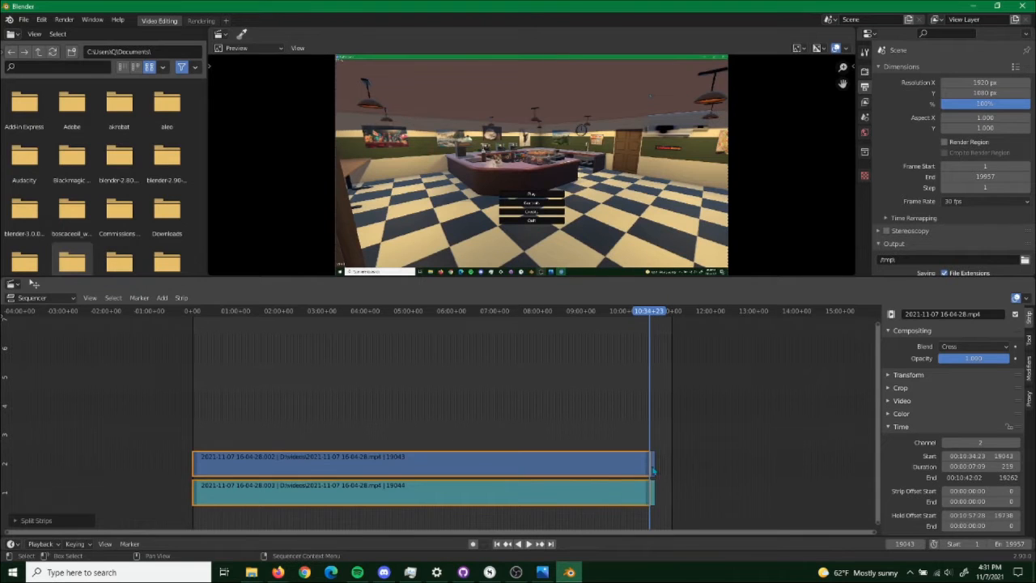
drag(695, 451, 654, 502)
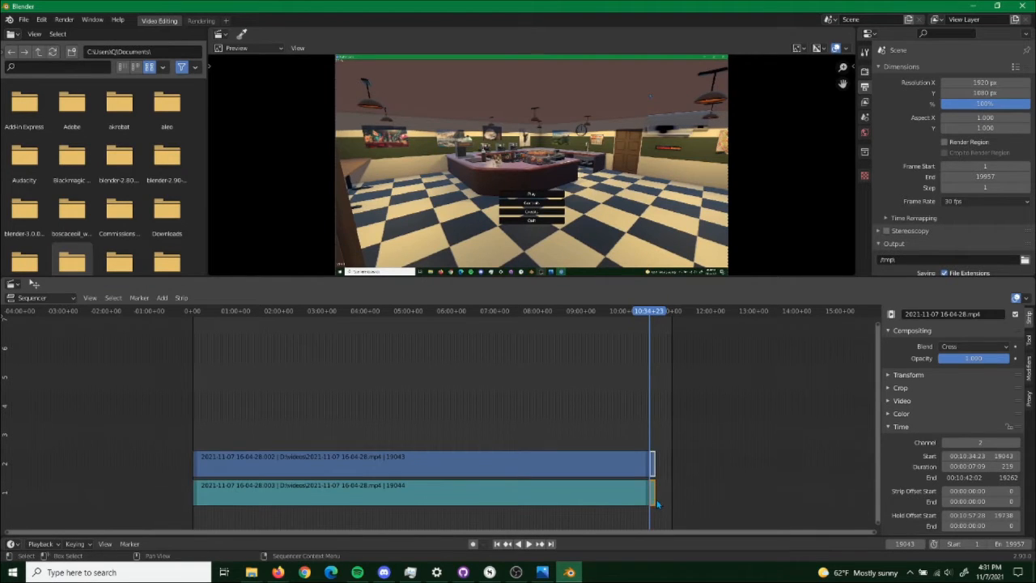
key(Delete)
Copy the trimmed movie strip's duration in frames and set the scene's end frame to that value, 19043.
drag(654, 311, 592, 332)
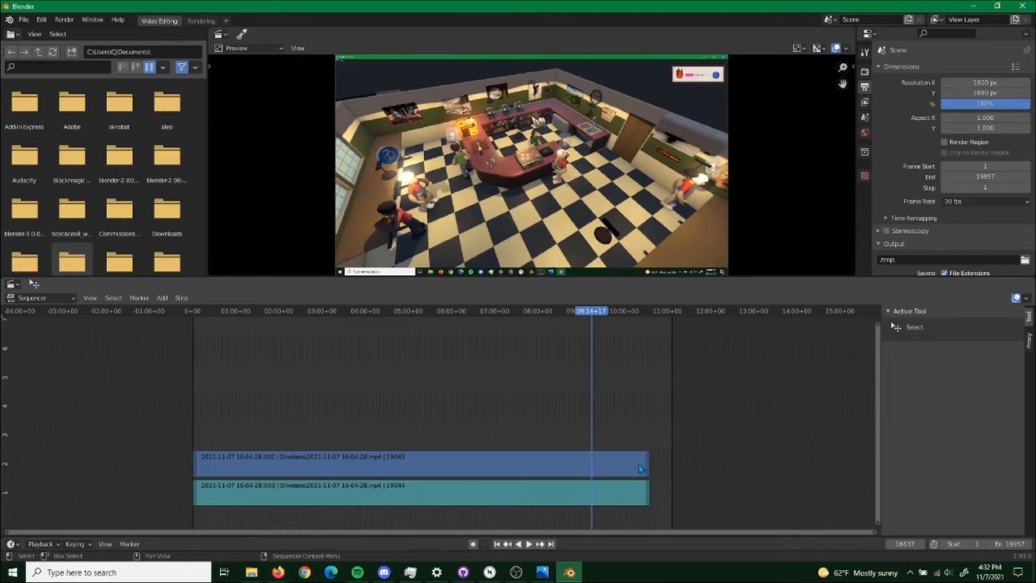
click(641, 466)
click(1011, 466)
key(ctrl+c)
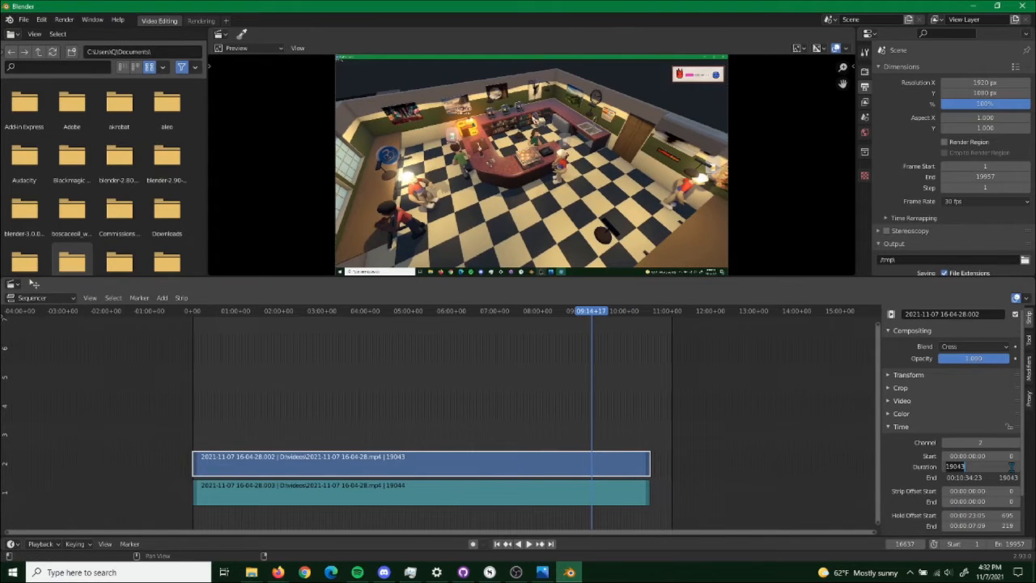
click(1021, 544)
click(1022, 543)
key(ctrl+v)
key(Return)
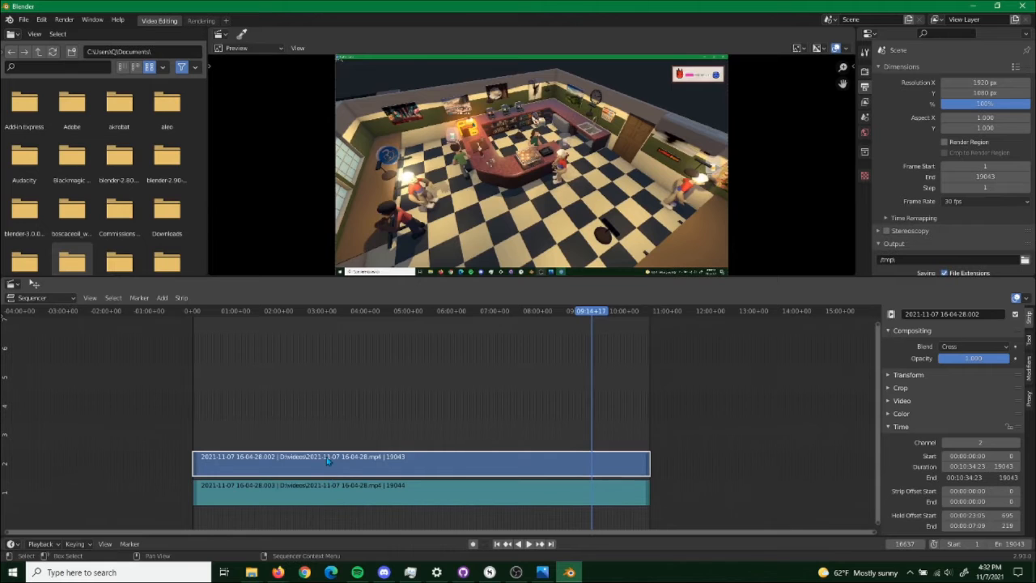
Return the playhead to frame 0 and add a Speed Control effect strip to the movie strip.
drag(411, 317, 230, 317)
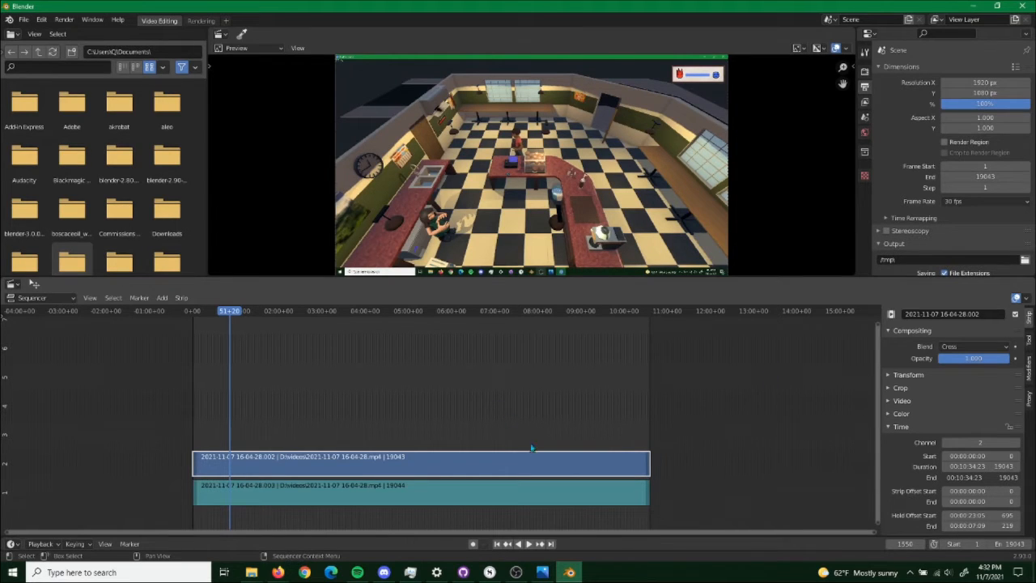
drag(226, 315, 192, 323)
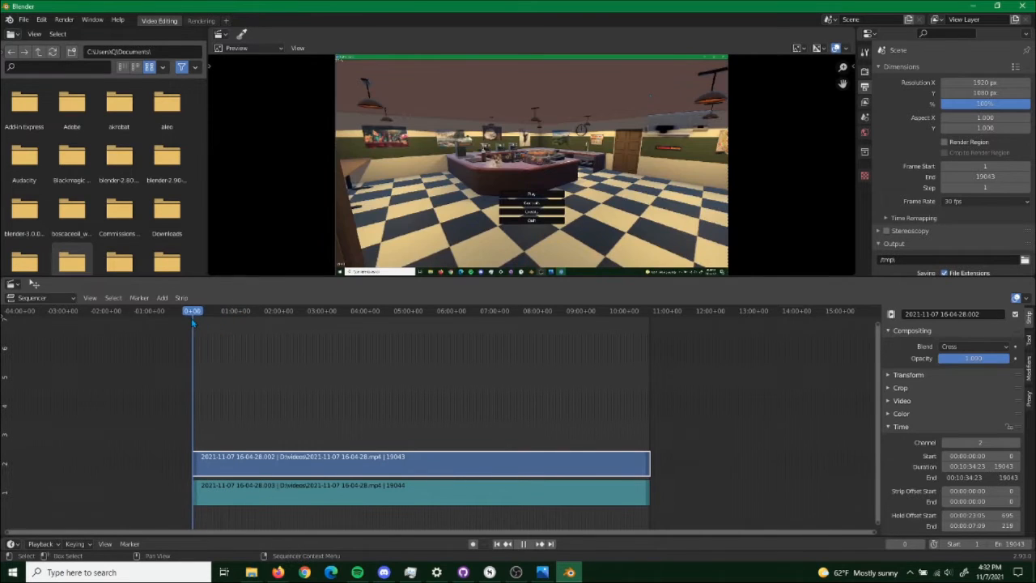
right_click(294, 463)
mouse_move(294, 463)
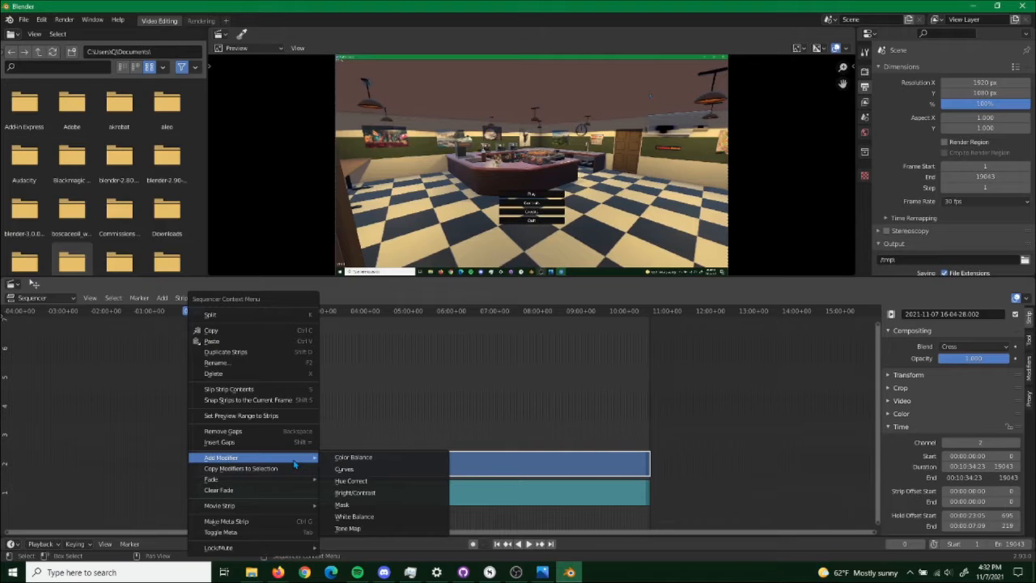
mouse_move(282, 511)
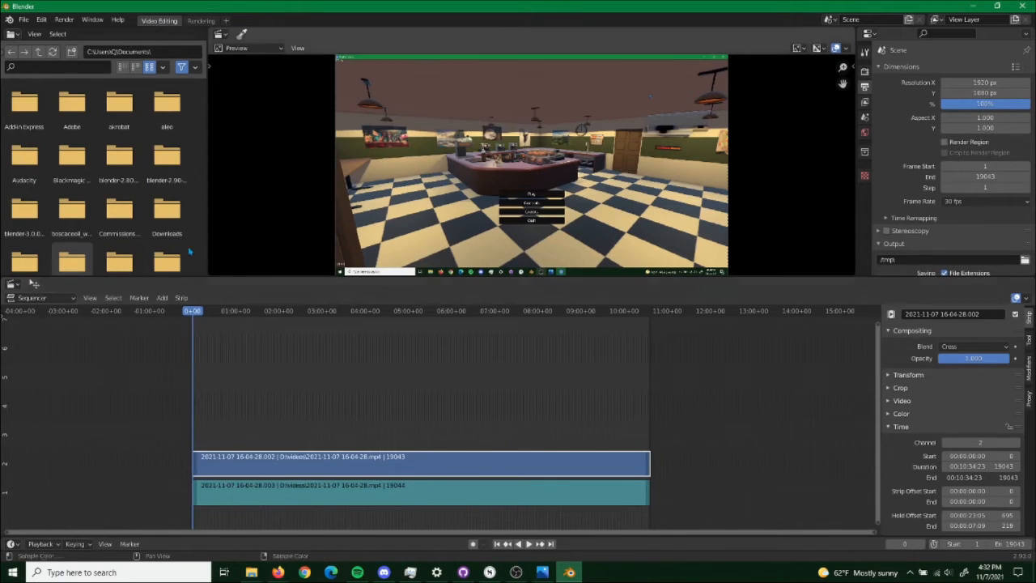
click(162, 298)
mouse_move(184, 422)
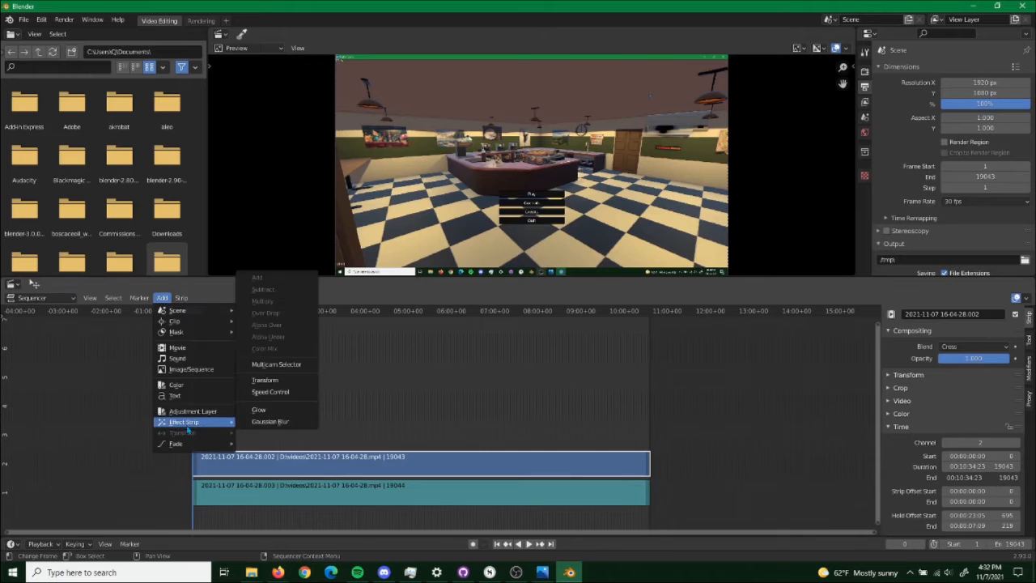
click(269, 397)
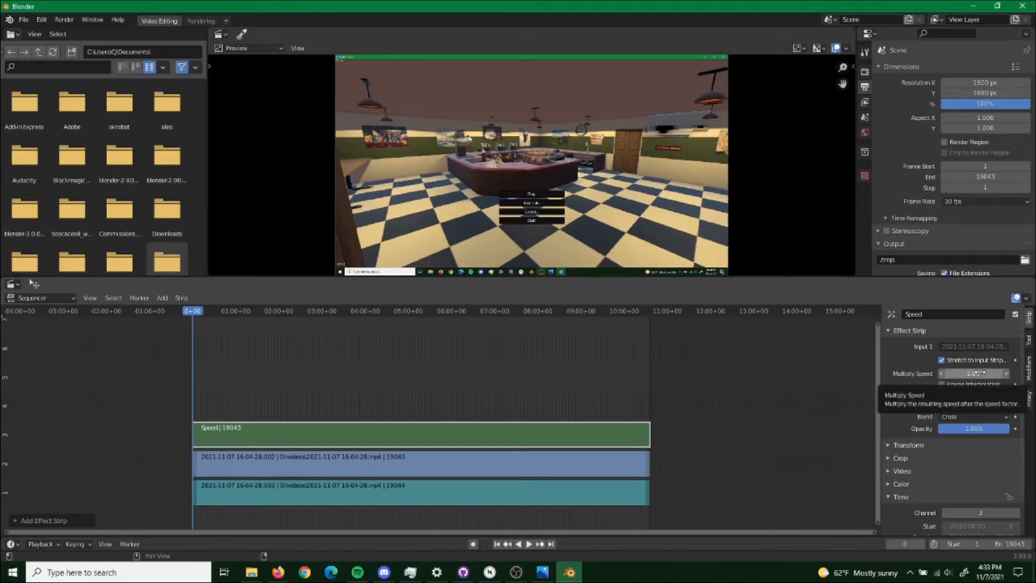
Shorten the movie strip from its end to about 1348 frames and scrub through the sped-up footage.
click(643, 464)
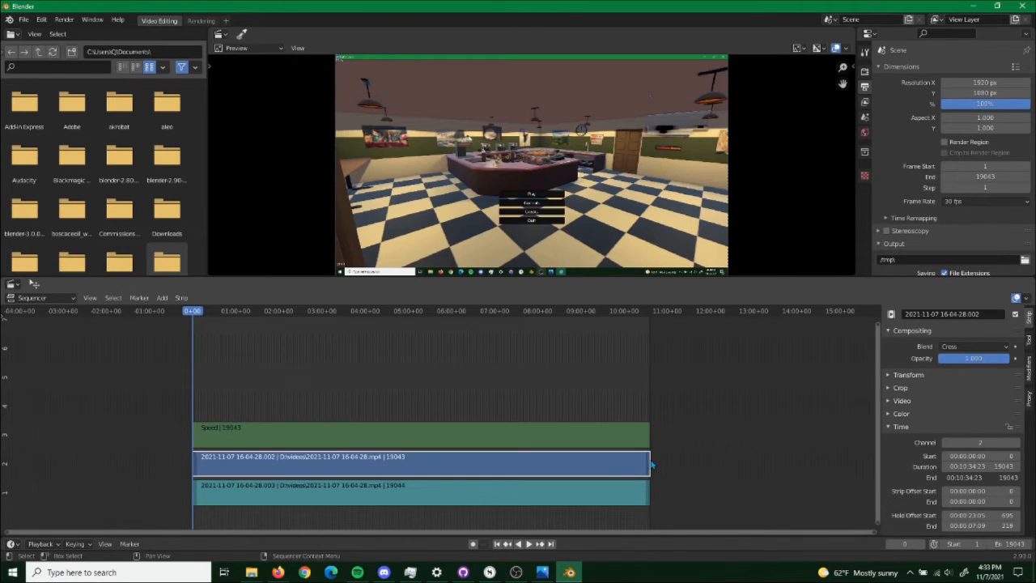
drag(649, 470, 224, 474)
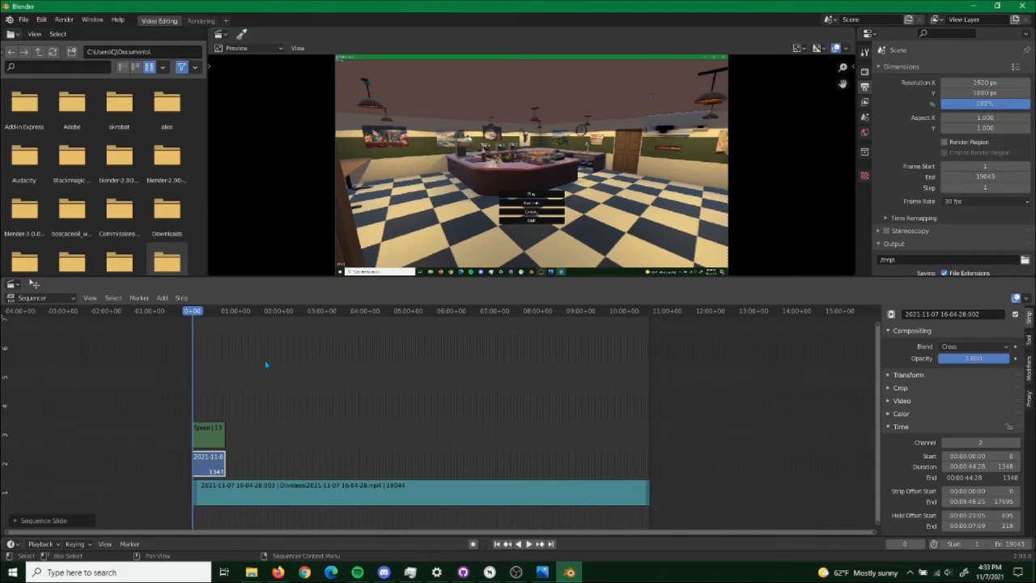
mouse_move(219, 316)
mouse_down()
mouse_move(205, 318)
mouse_move(217, 318)
mouse_up()
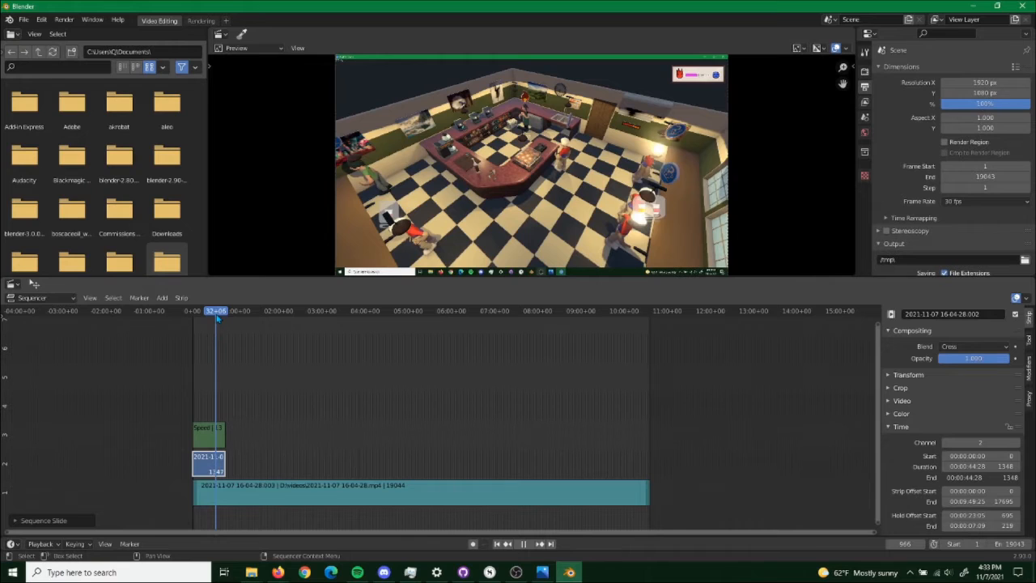
Select the audio strip and play the sped-up footage from the beginning to check its pace.
click(602, 494)
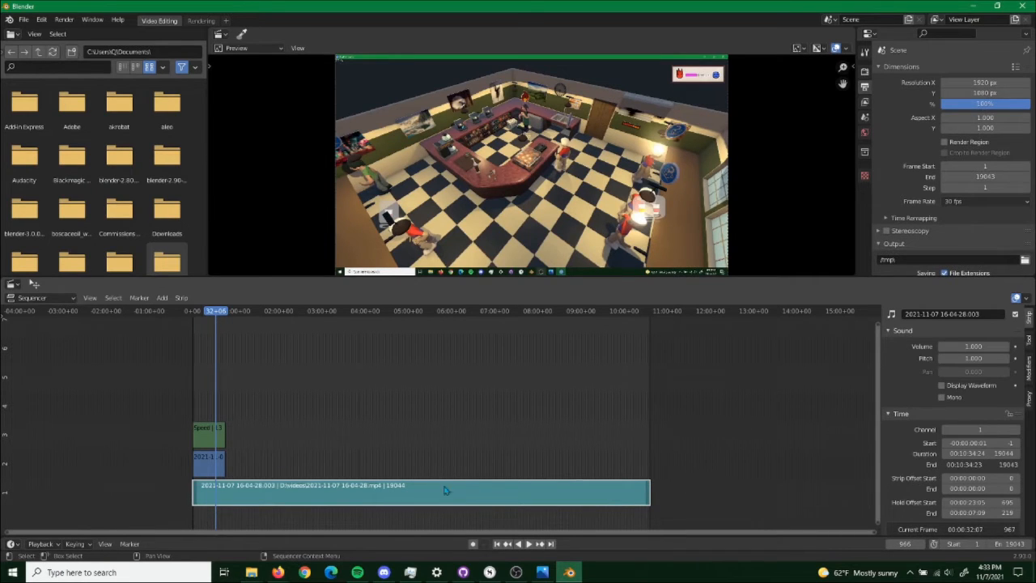
drag(219, 308, 194, 375)
key(space)
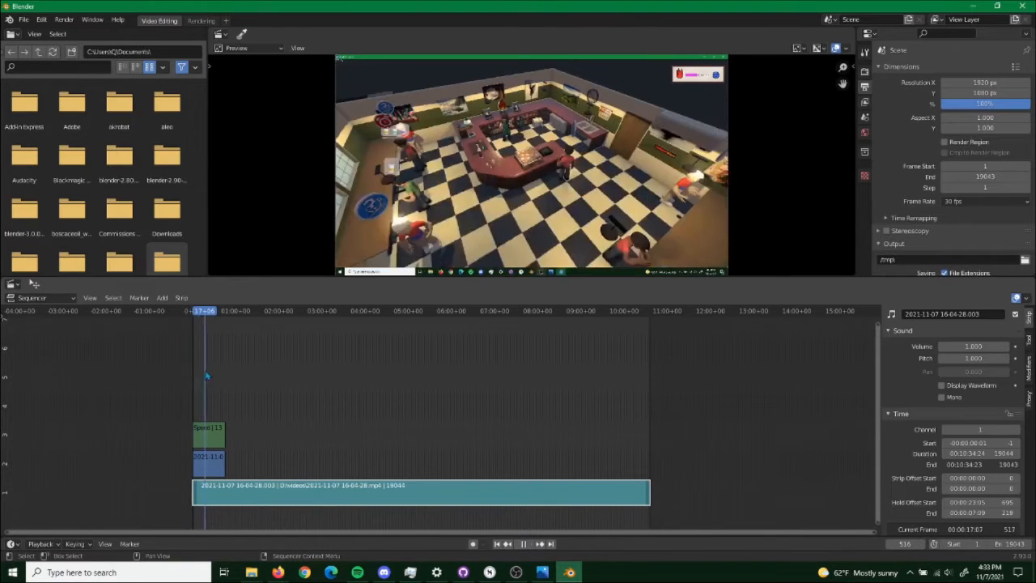
key(space)
Fit all strips in the timeline and extend the movie strip's end to about 18310 frames.
click(217, 463)
key(Home)
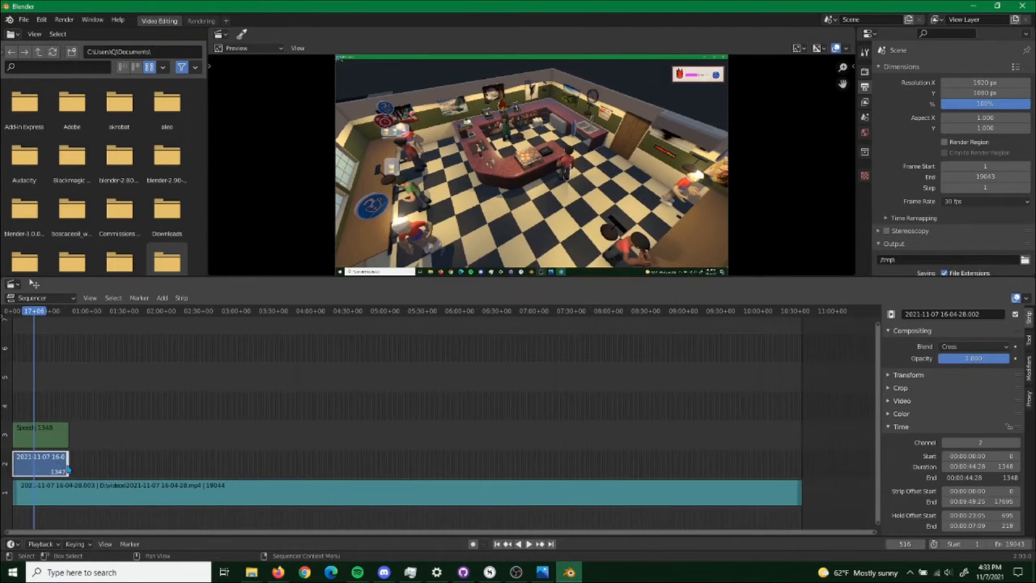
drag(68, 470, 770, 469)
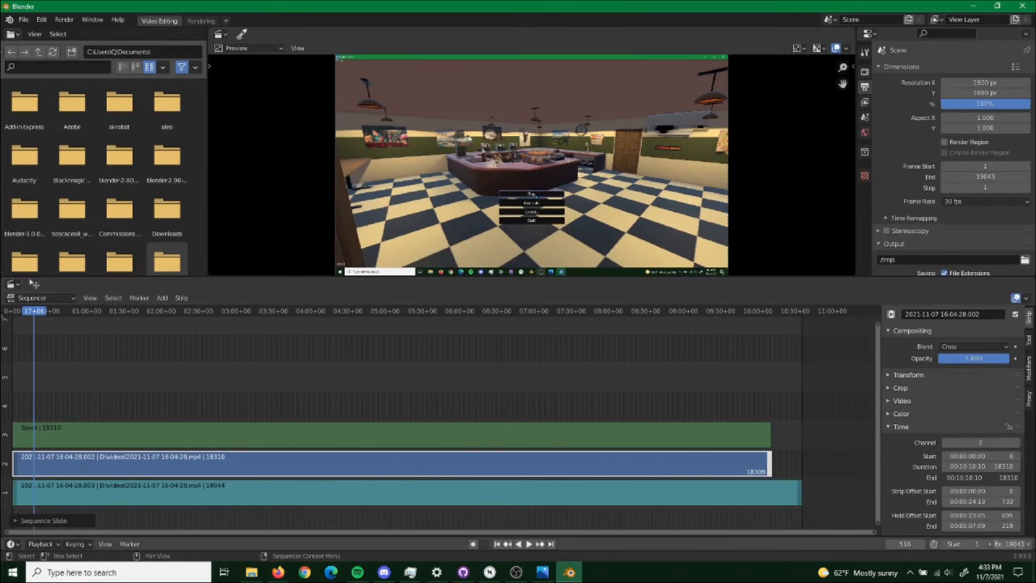
Copy the scene's end frame into the current frame and remove its last digit to place the playhead at 1904.
click(1004, 544)
key(ctrl+c)
double_click(910, 545)
key(ctrl+v)
key(Return)
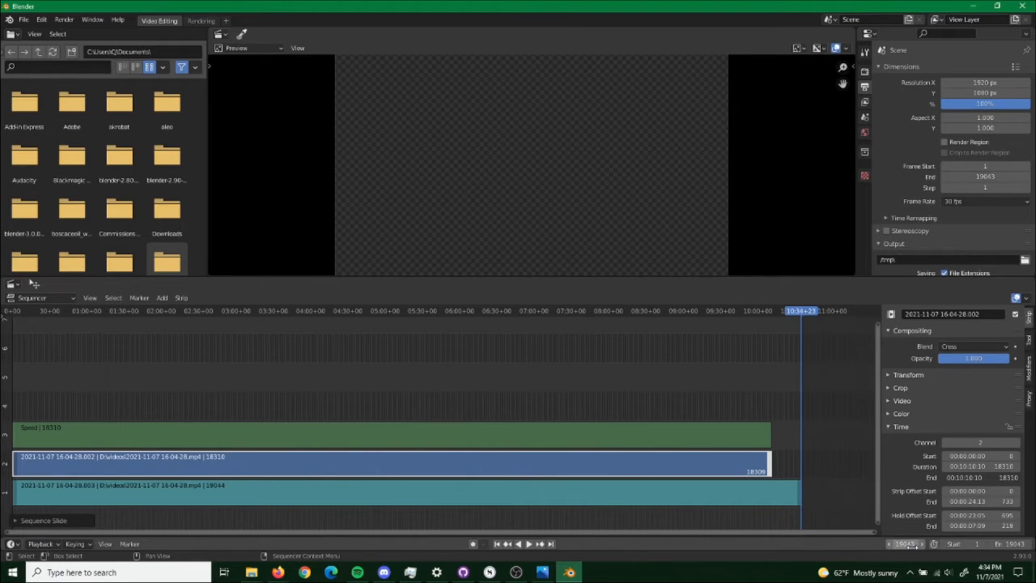
click(912, 545)
key(BackSpace)
key(Return)
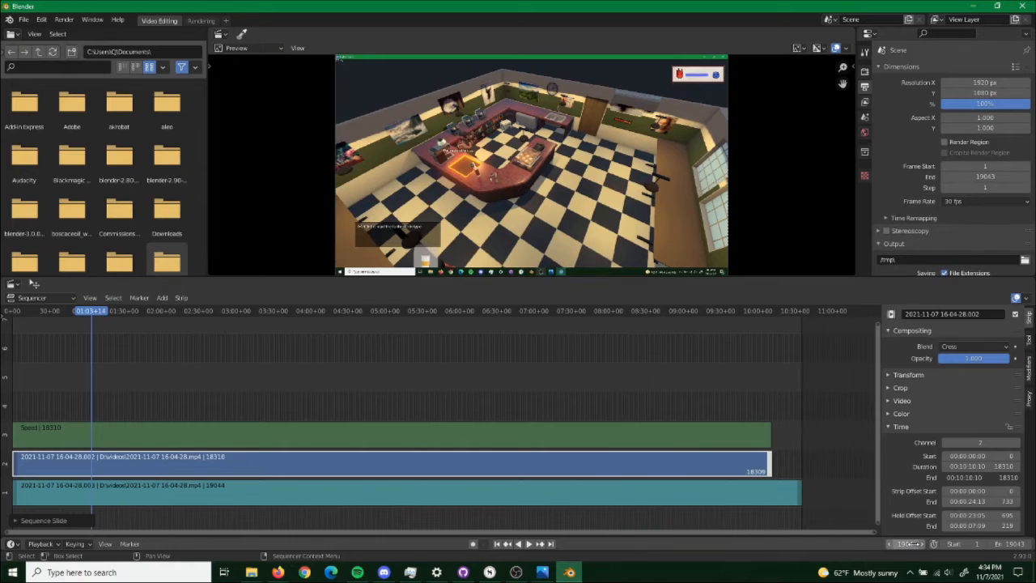
Set the movie strip's duration to 1904 frames and scrub back to 26+08 to preview the sped-up footage.
drag(770, 466, 656, 416)
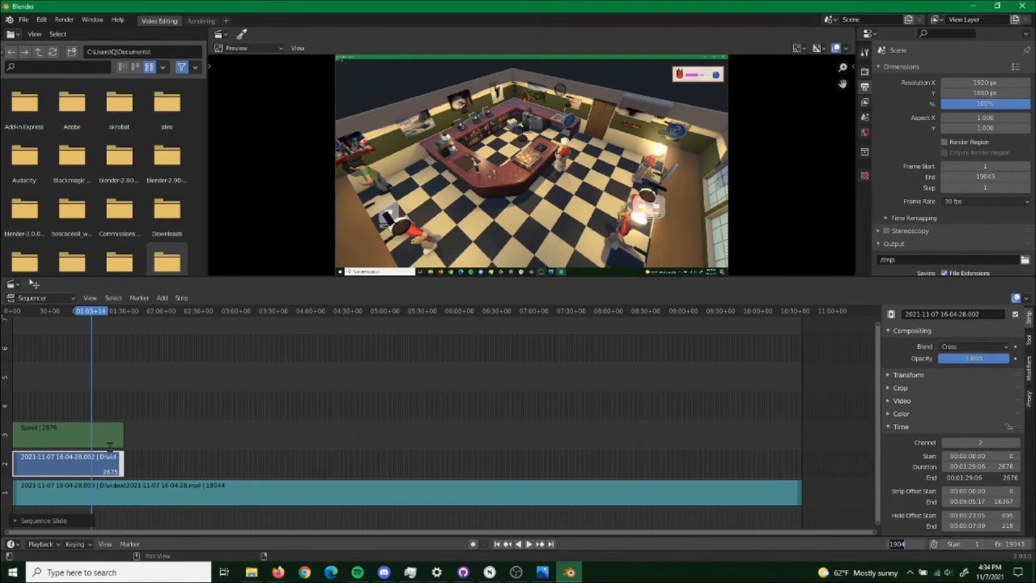
click(1008, 466)
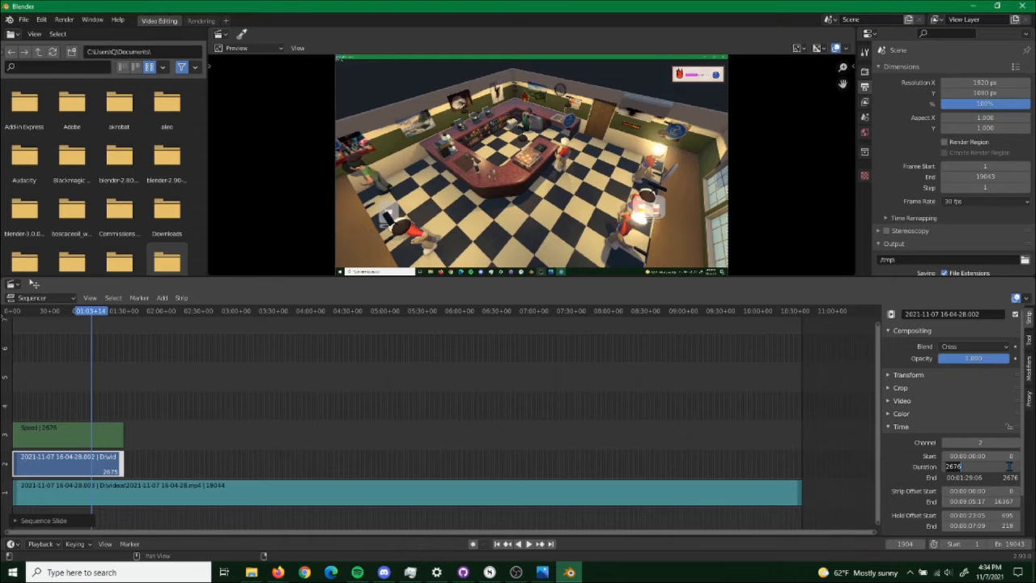
text(1904)
key(Return)
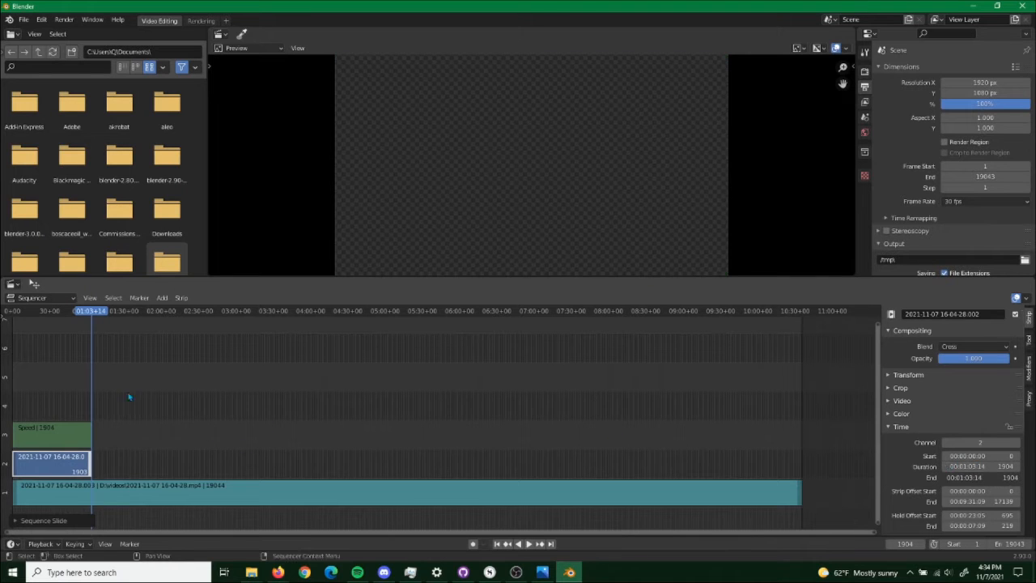
drag(86, 312, 46, 312)
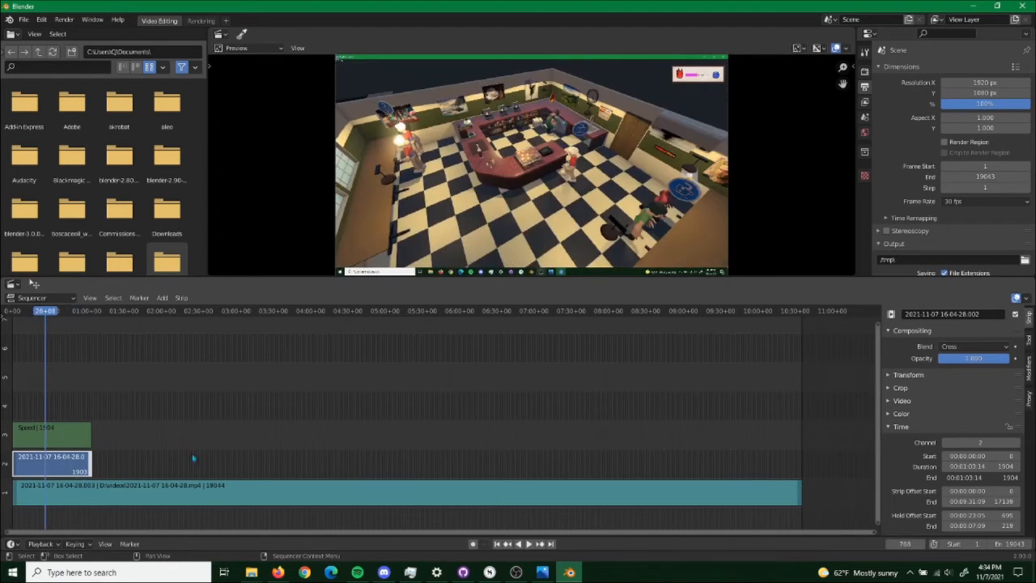
Set the audio strip's pitch to 10 and enable its waveform display.
click(207, 503)
click(963, 359)
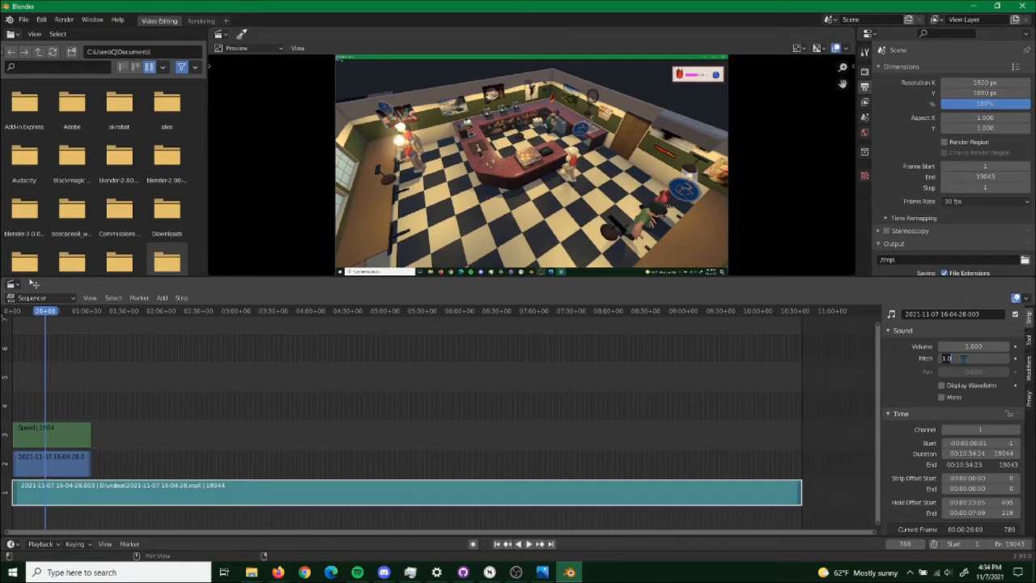
text(10)
key(Return)
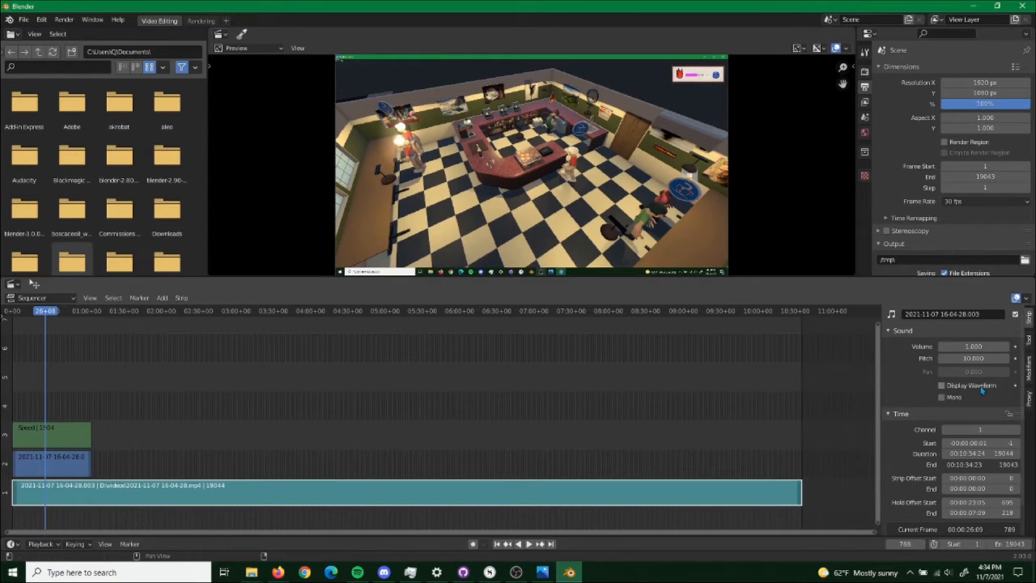
click(941, 385)
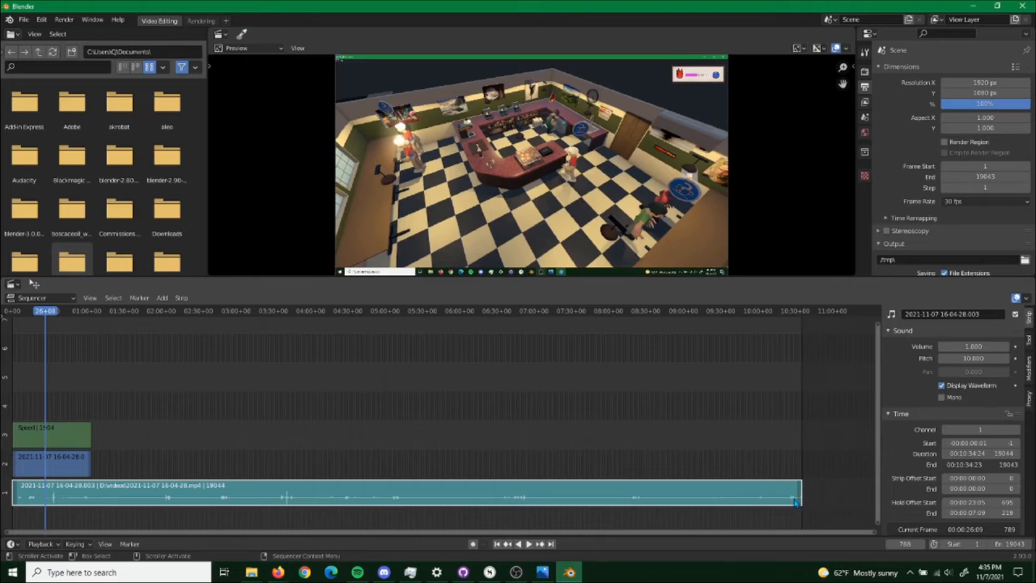
Trim the audio strip's end back to frame 1904 to line up with the movie and speed strips.
drag(800, 498, 164, 504)
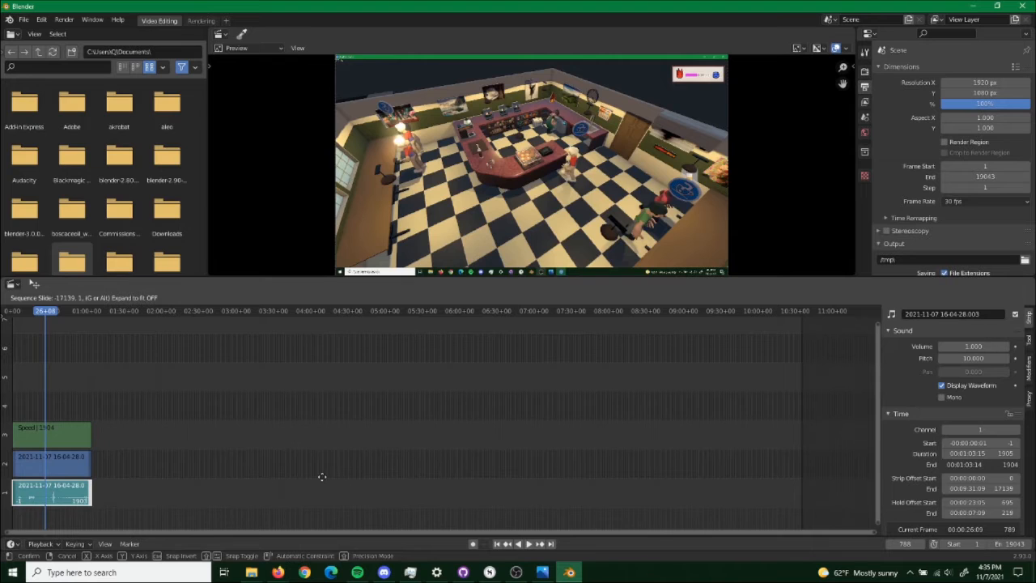
drag(321, 477, 363, 481)
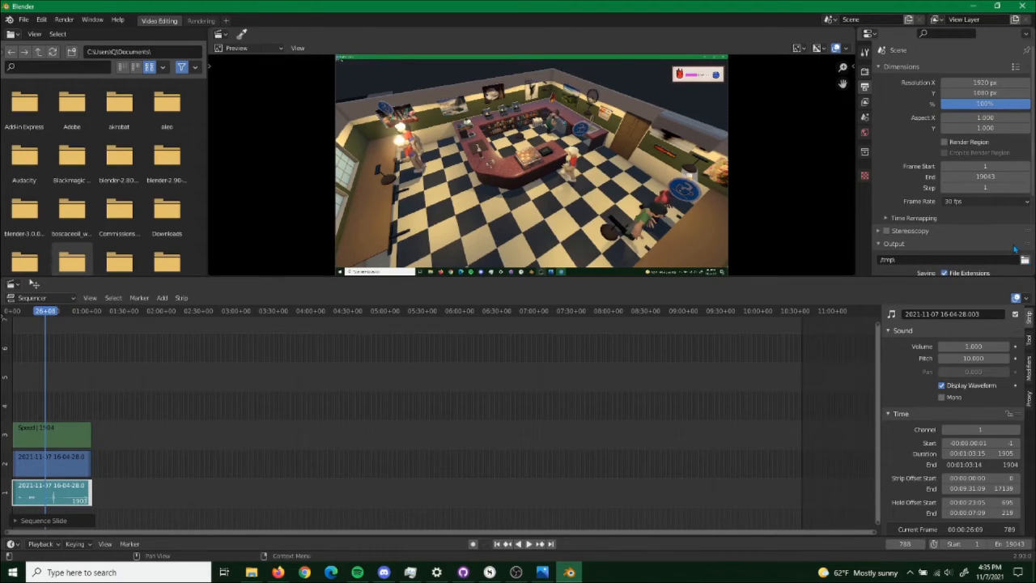
Set the output file format to FFmpeg Video and its encoding container to MPEG-4.
scroll(931, 251, down, 2)
scroll(931, 251, down, 3)
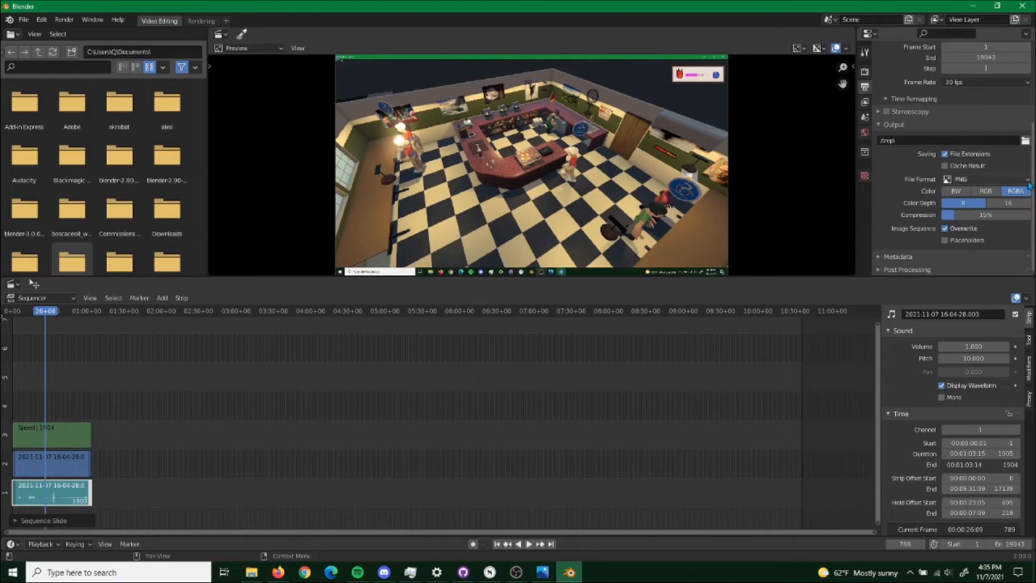
click(985, 180)
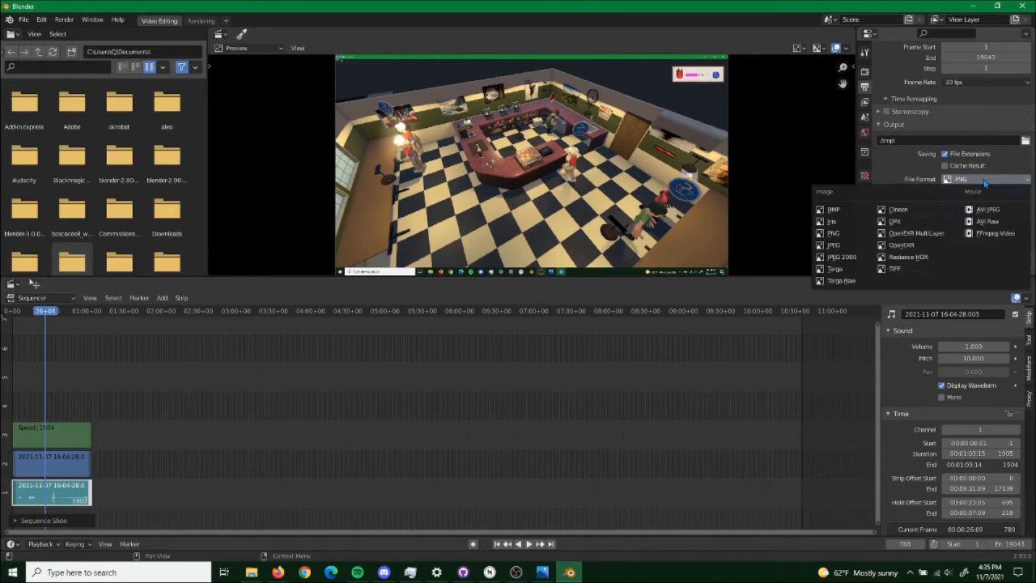
click(998, 230)
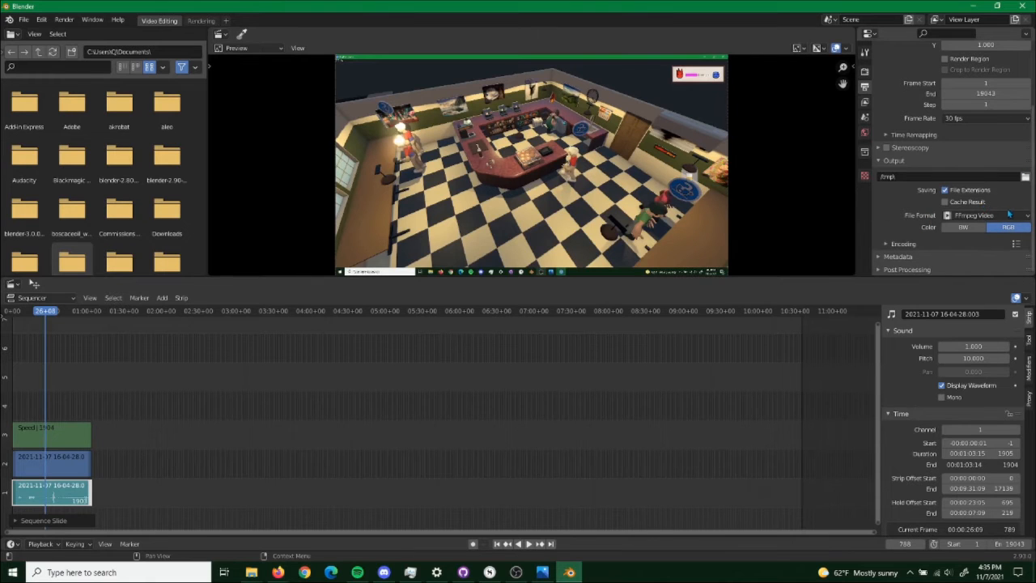
click(886, 244)
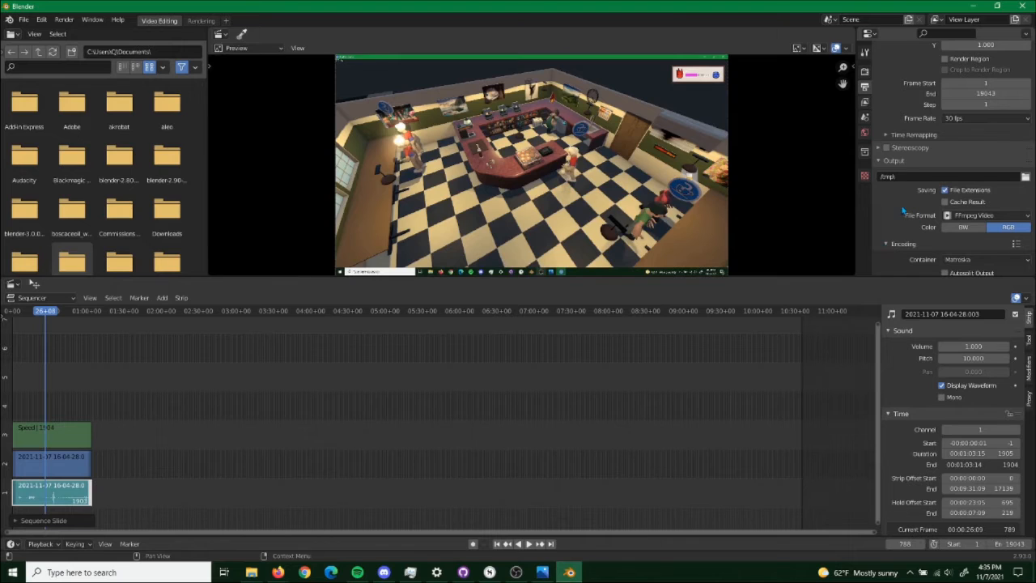
scroll(903, 212, down, 3)
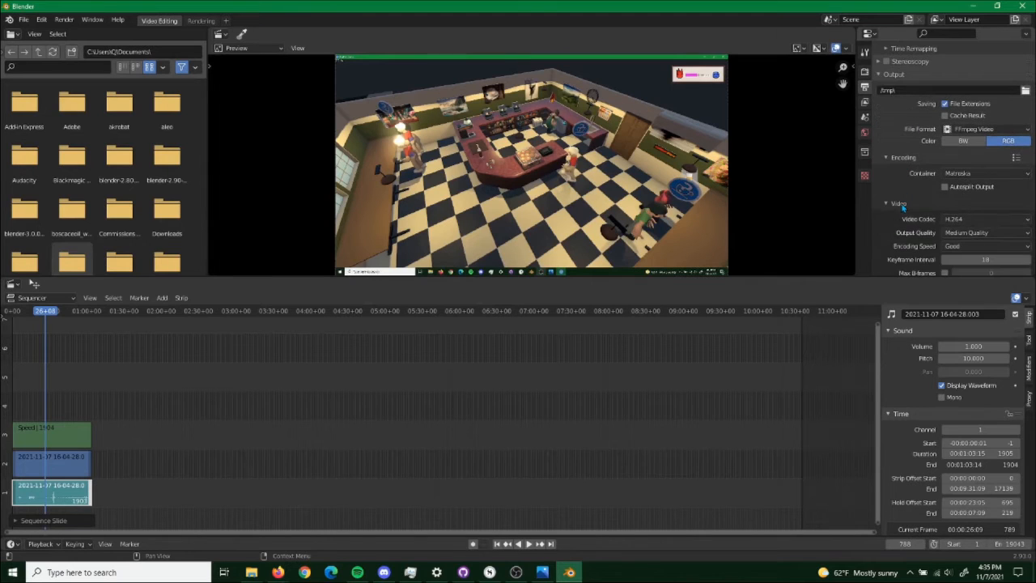
click(985, 173)
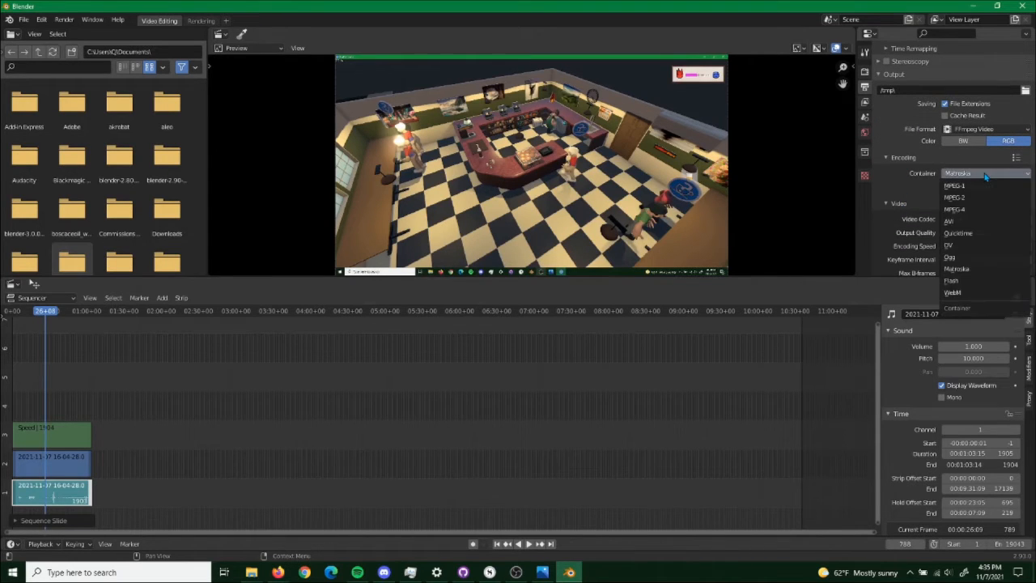
click(969, 217)
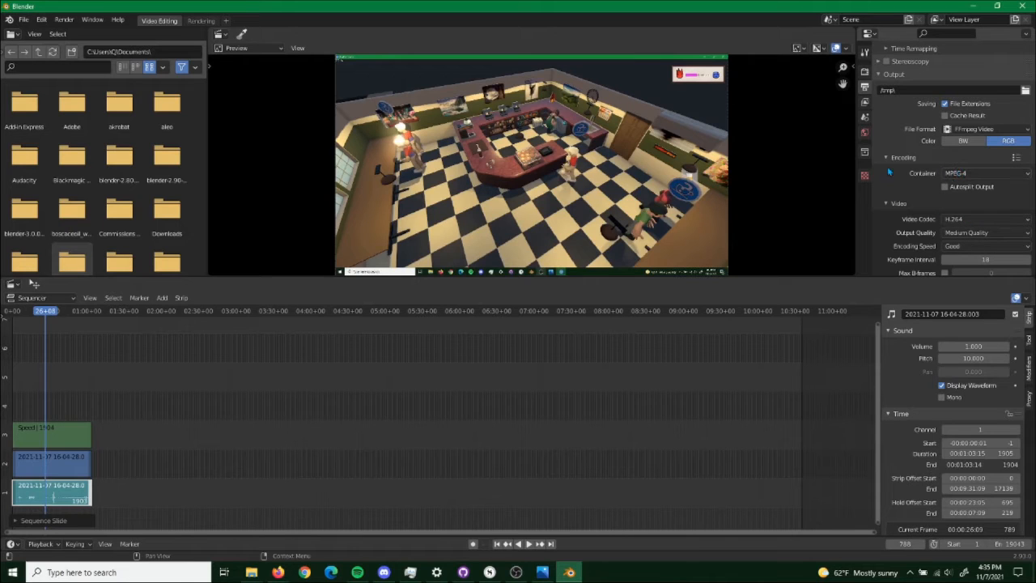
Set the output's audio codec to AAC.
scroll(927, 212, down, 2)
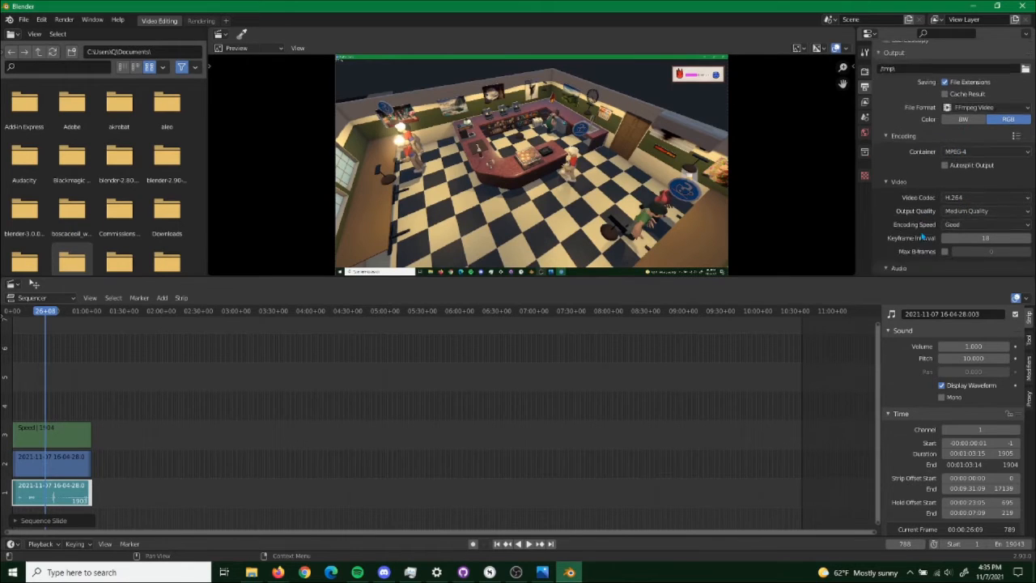
click(980, 109)
click(981, 111)
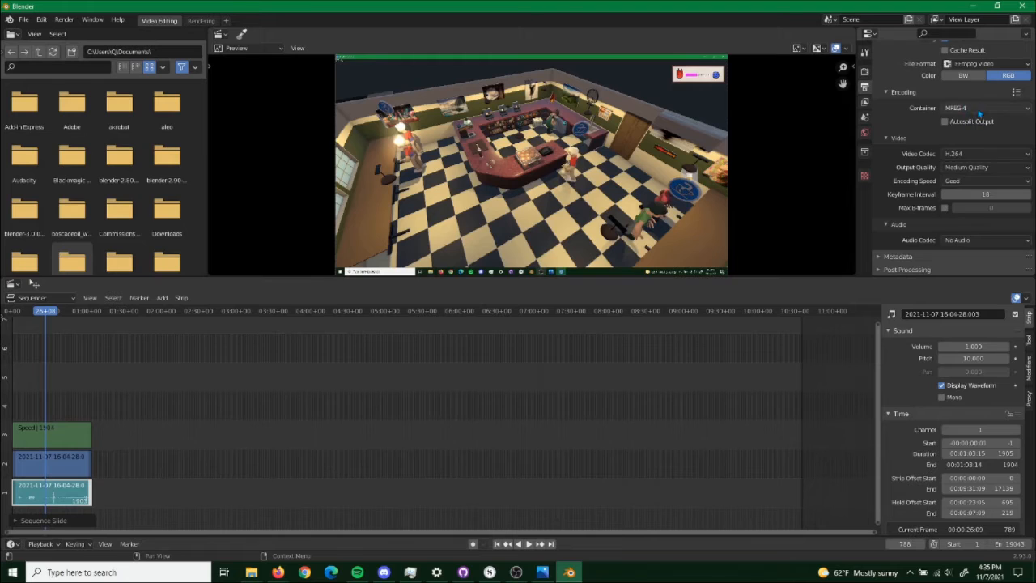
click(955, 242)
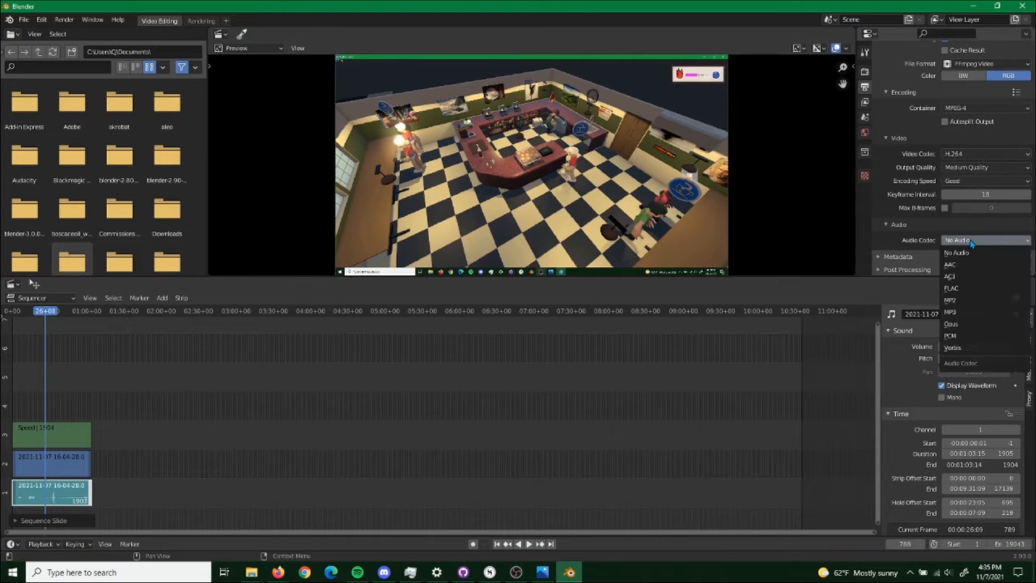
click(972, 266)
scroll(911, 212, down, 2)
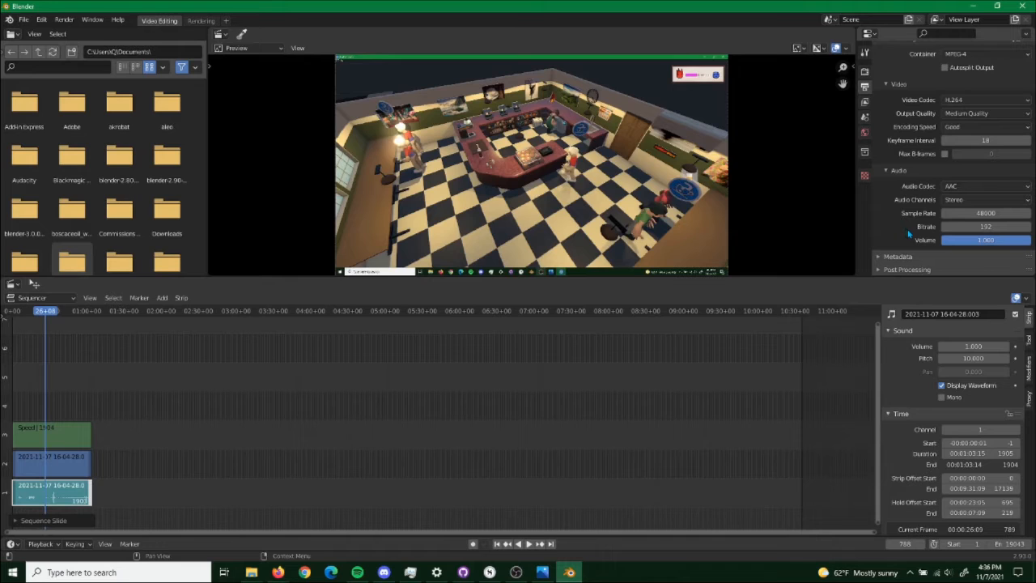
scroll(908, 233, up, 6)
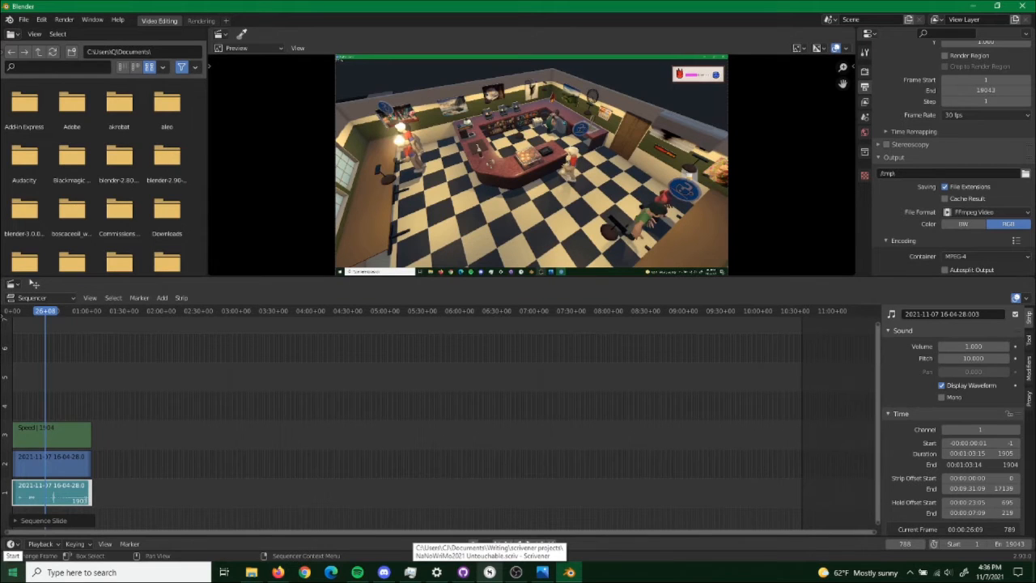
Launch Adobe After Effects 2021, continue past the system compatibility report and start a new project.
click(12, 572)
text(after)
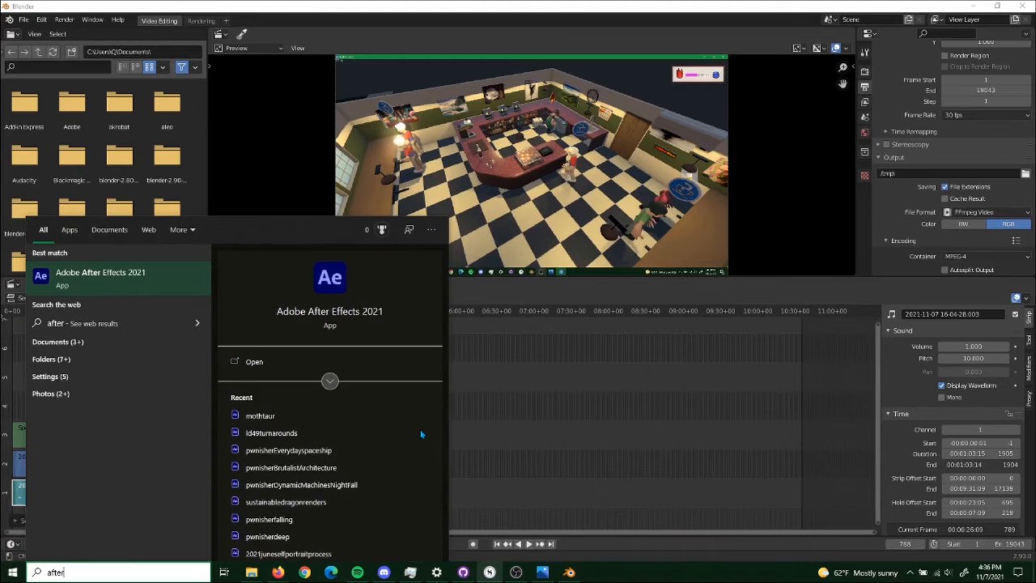
key(Return)
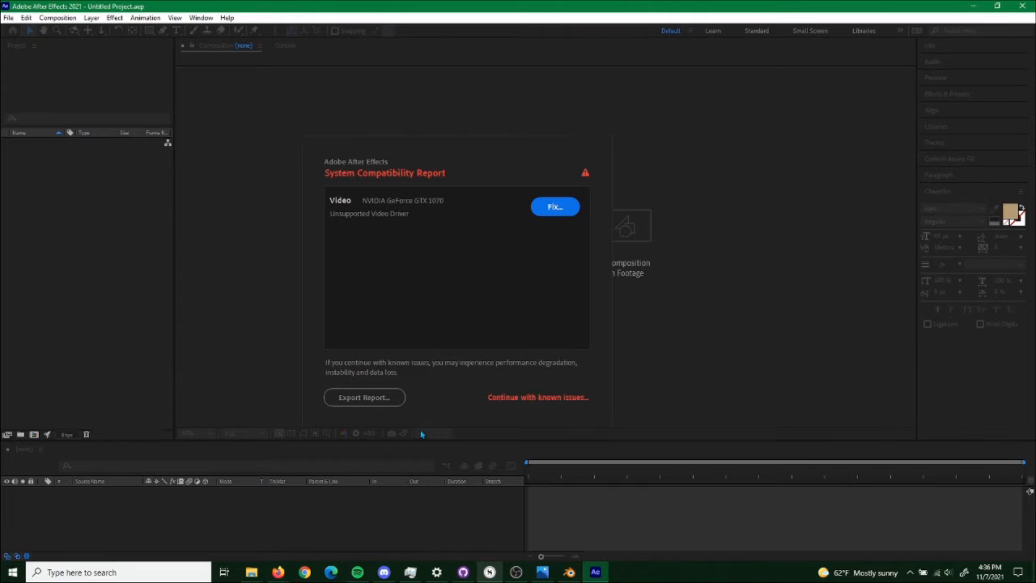
click(526, 396)
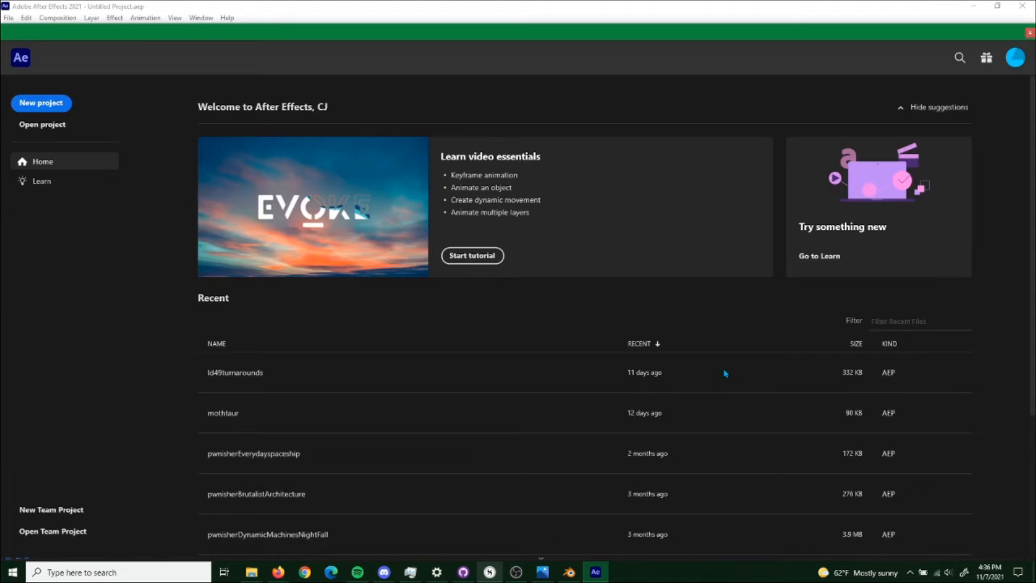
click(54, 104)
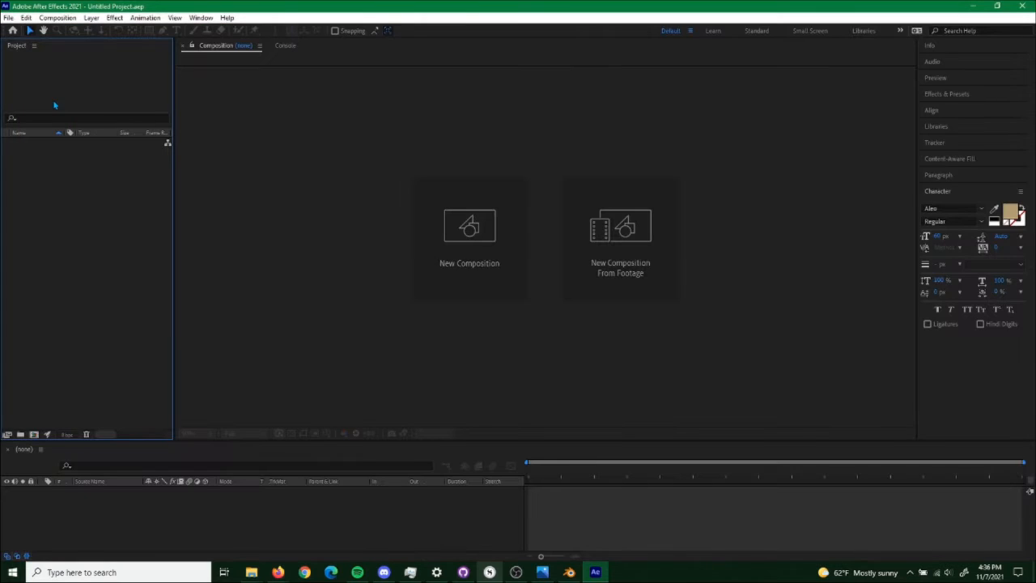
click(8, 17)
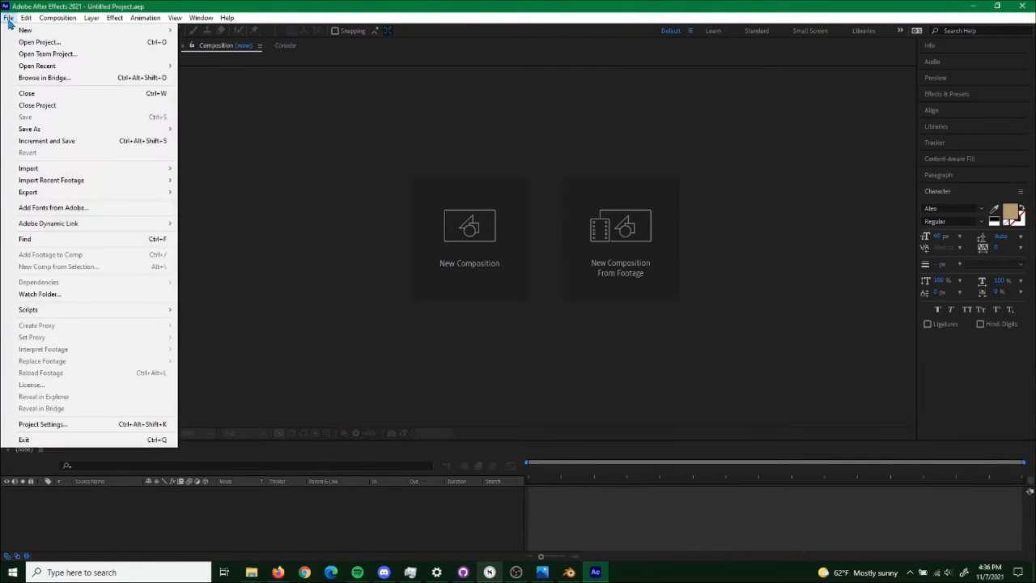
mouse_move(93, 167)
click(214, 174)
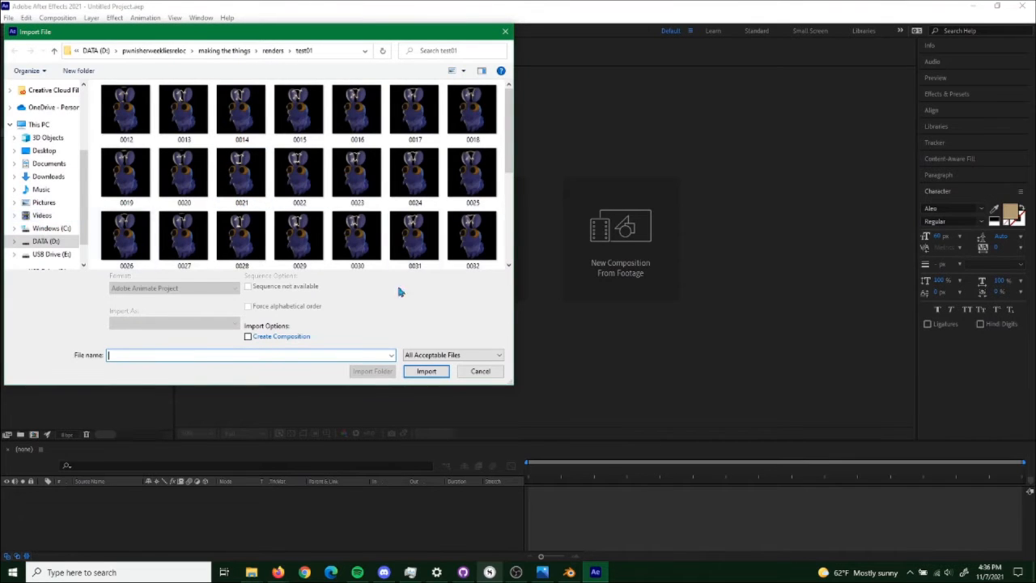
scroll(381, 139, down, 3)
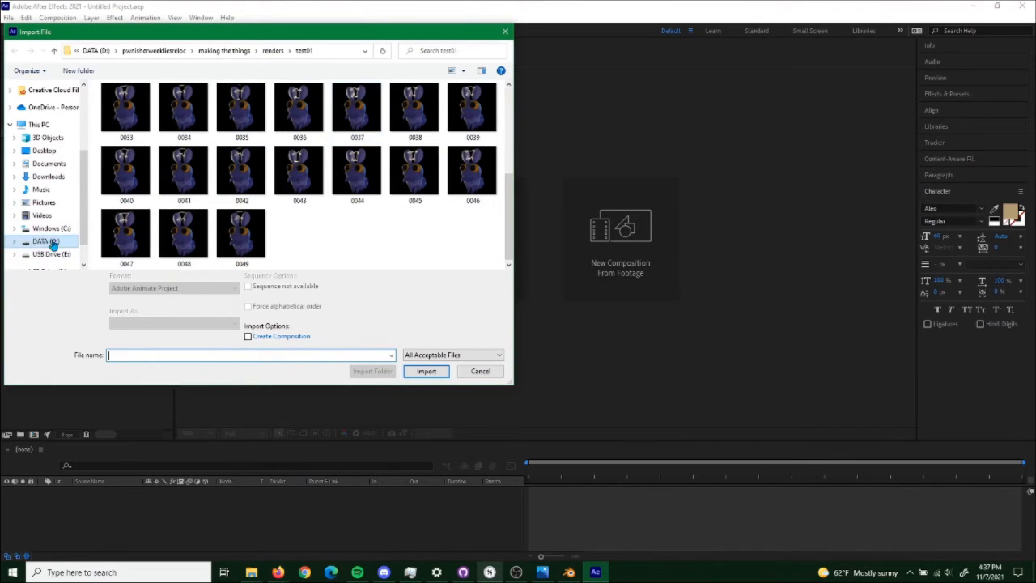
scroll(54, 256, down, 1)
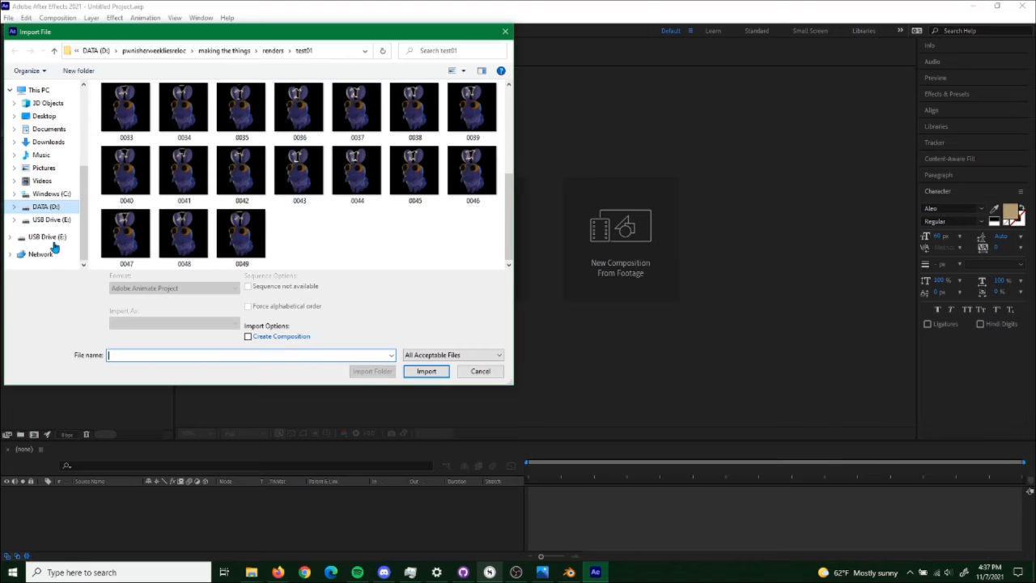
click(95, 50)
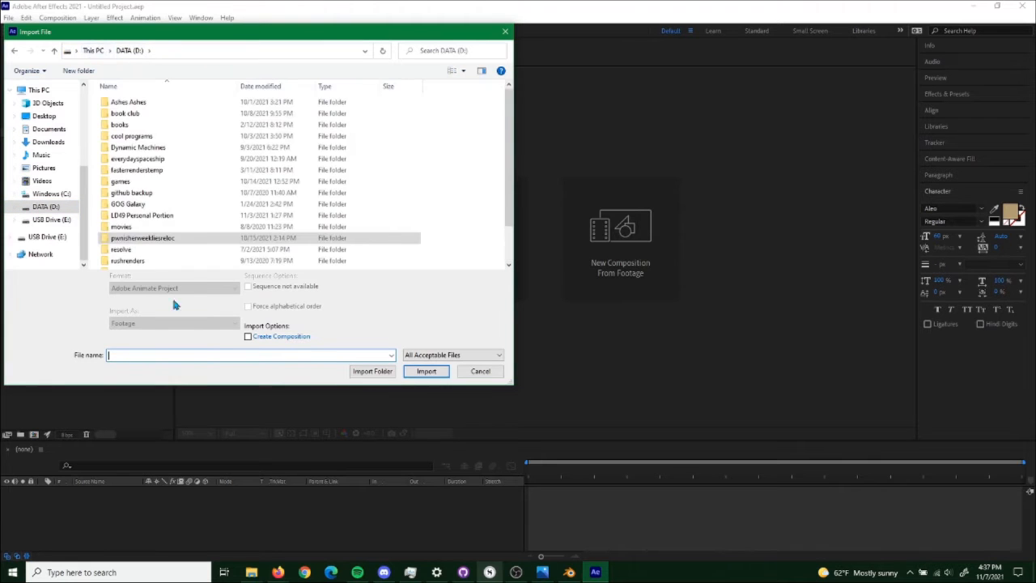
scroll(243, 235, down, 2)
double_click(202, 257)
scroll(485, 154, down, 1)
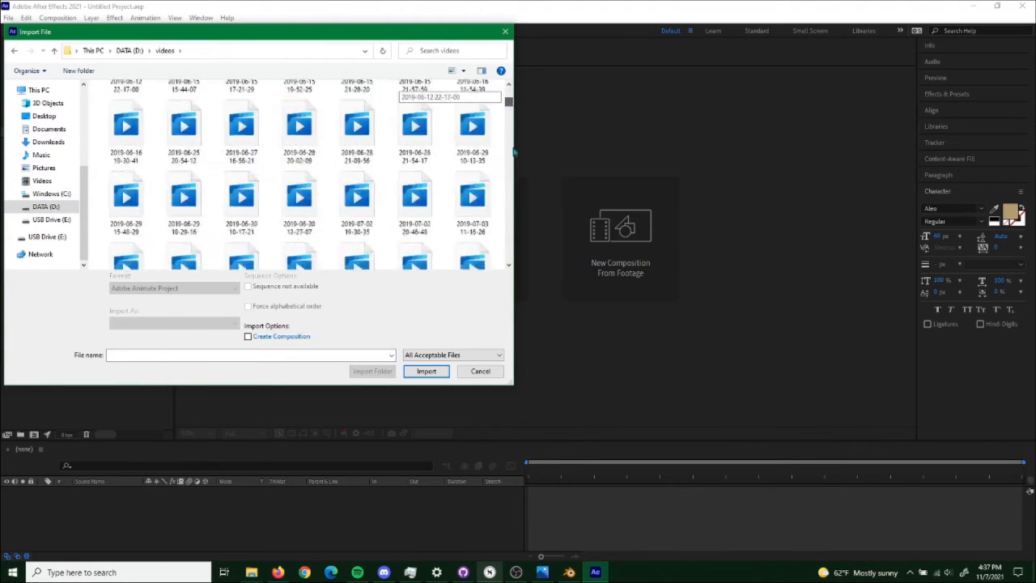
scroll(513, 151, down, 10)
click(369, 239)
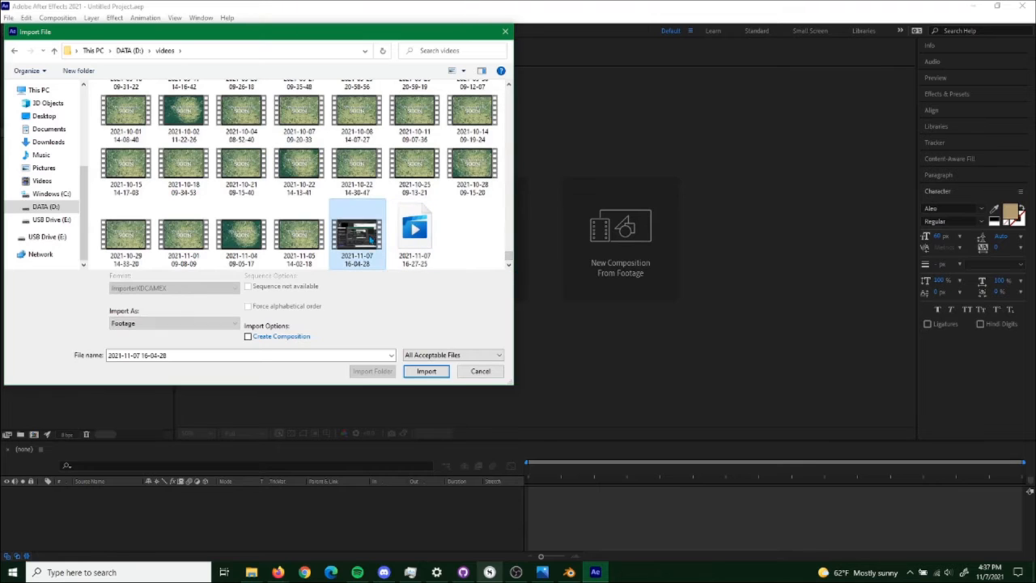
click(421, 371)
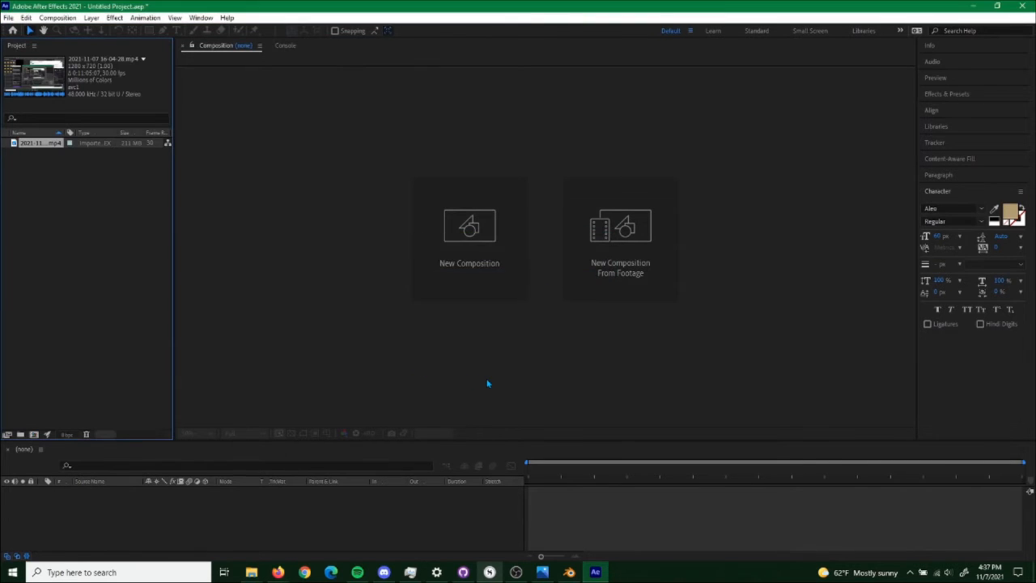
Create a new composition from the imported recording and split its layer at 0:01:59:07.
right_click(53, 146)
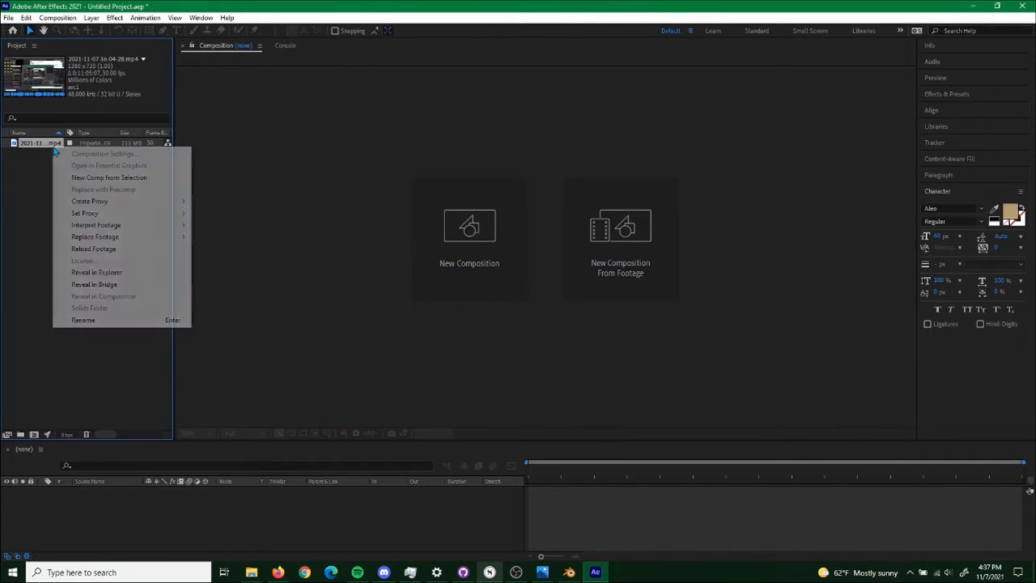
click(97, 177)
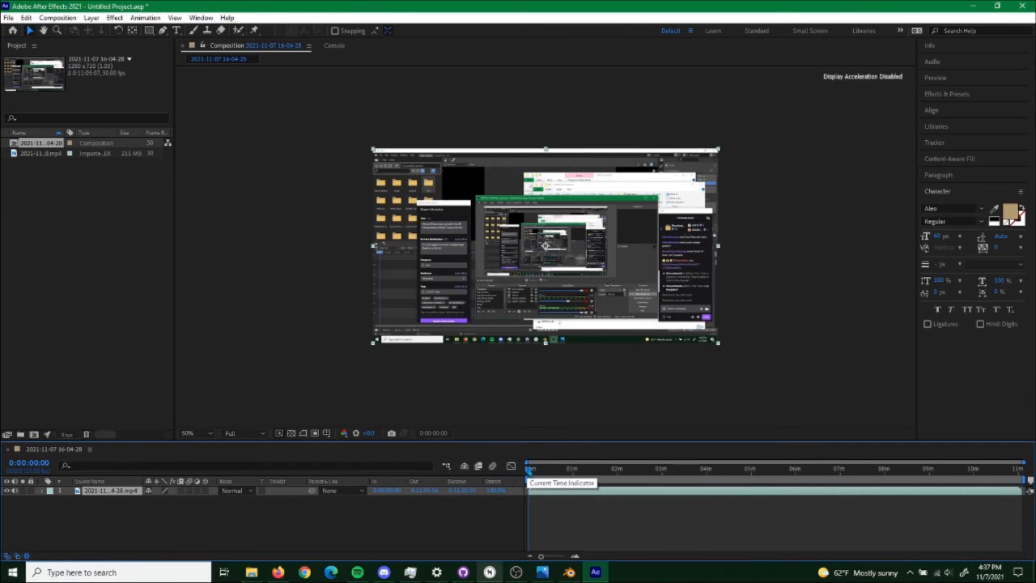
drag(530, 470, 618, 491)
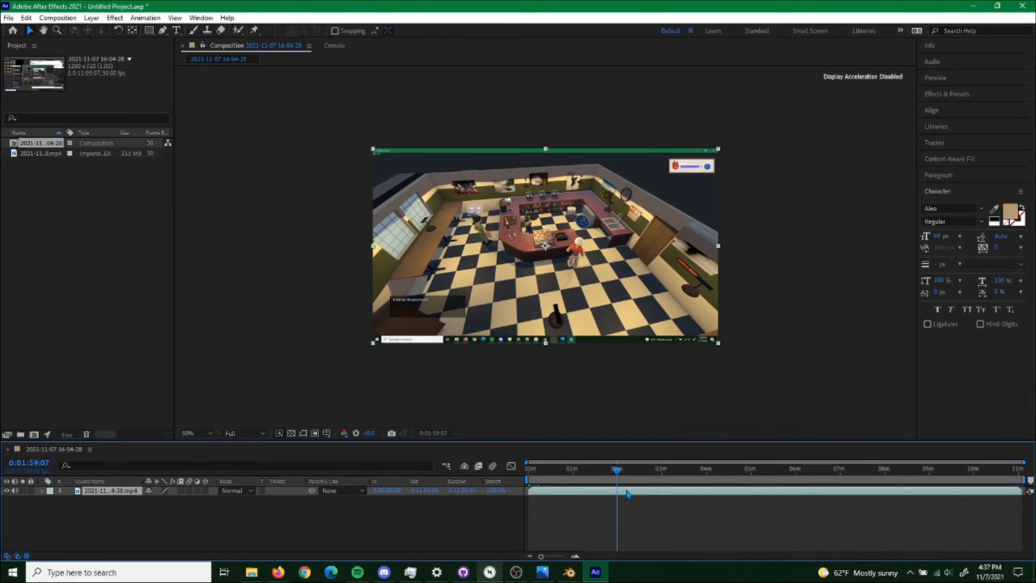
key(ctrl+d)
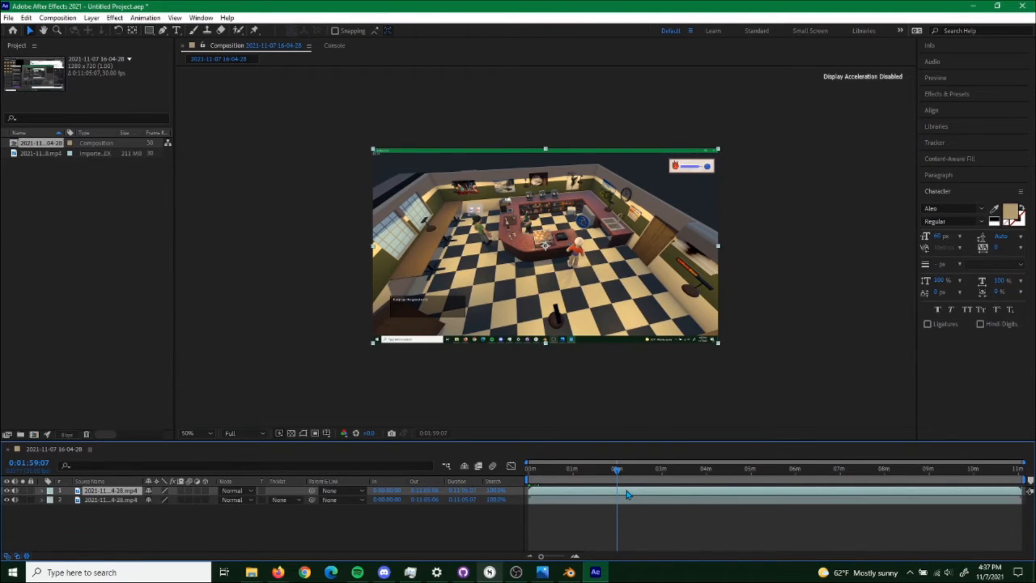
key(ctrl+z)
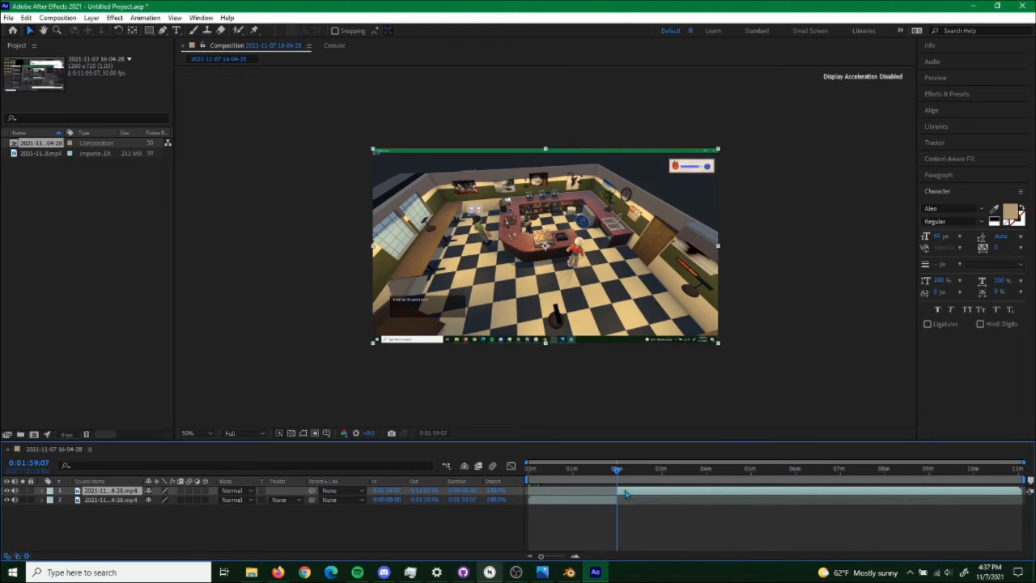
Split the later part of the recording again at 0:06:58:23.
click(696, 476)
drag(838, 492, 841, 491)
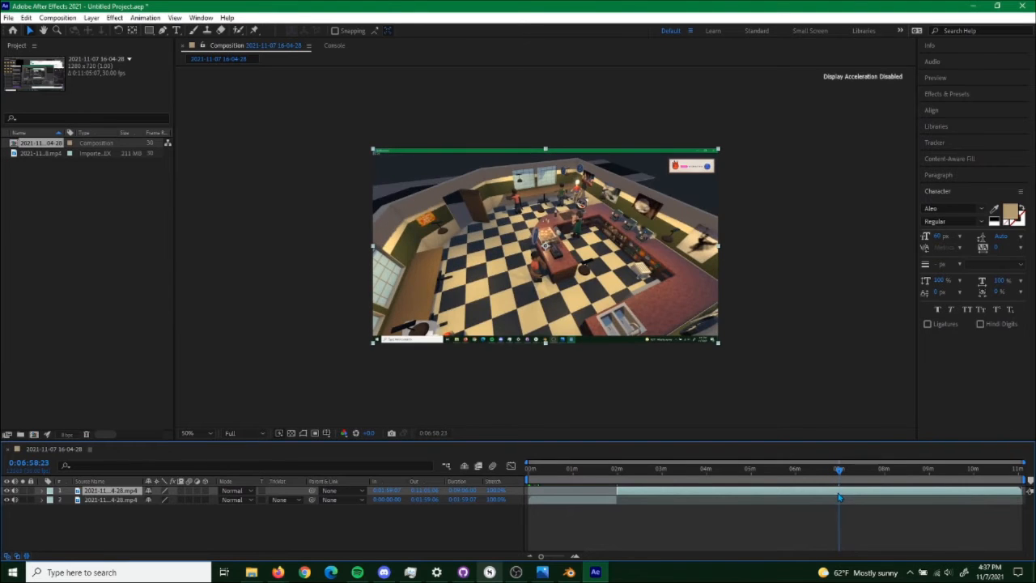
key(ctrl+shift+d)
Pre-compose the middle segment under its default name, leaving all attributes in the current composition.
right_click(785, 504)
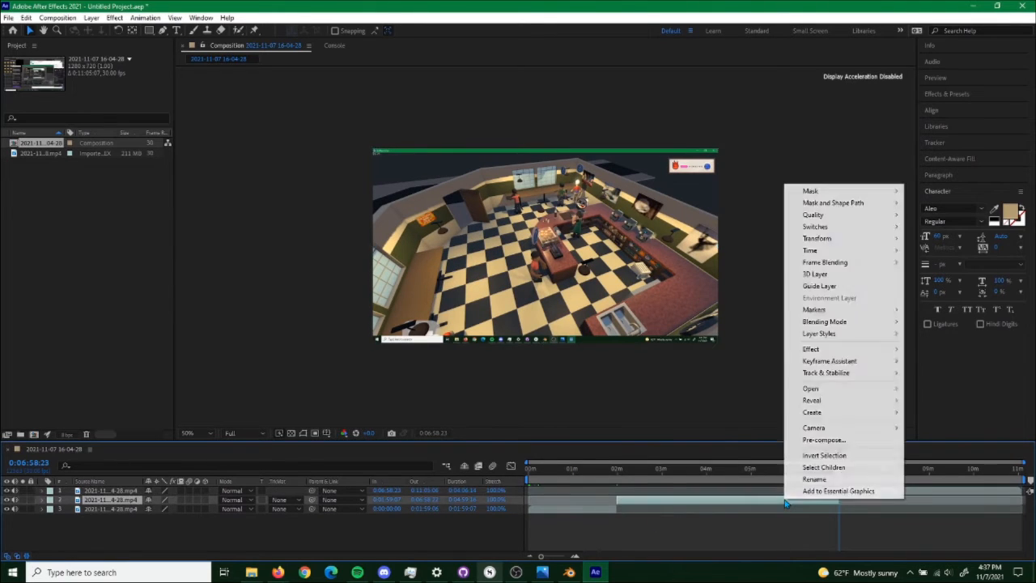
click(824, 439)
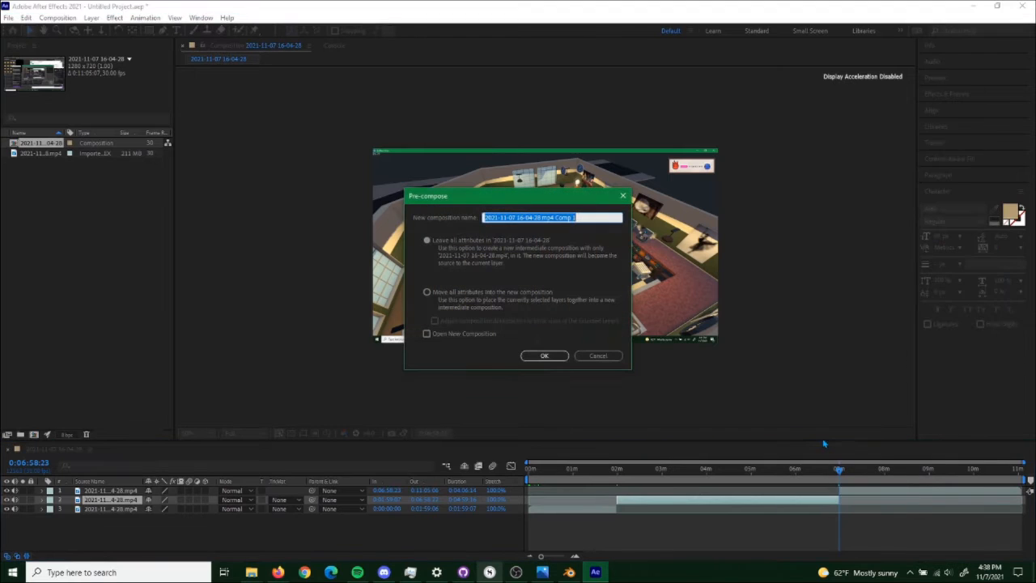
click(538, 358)
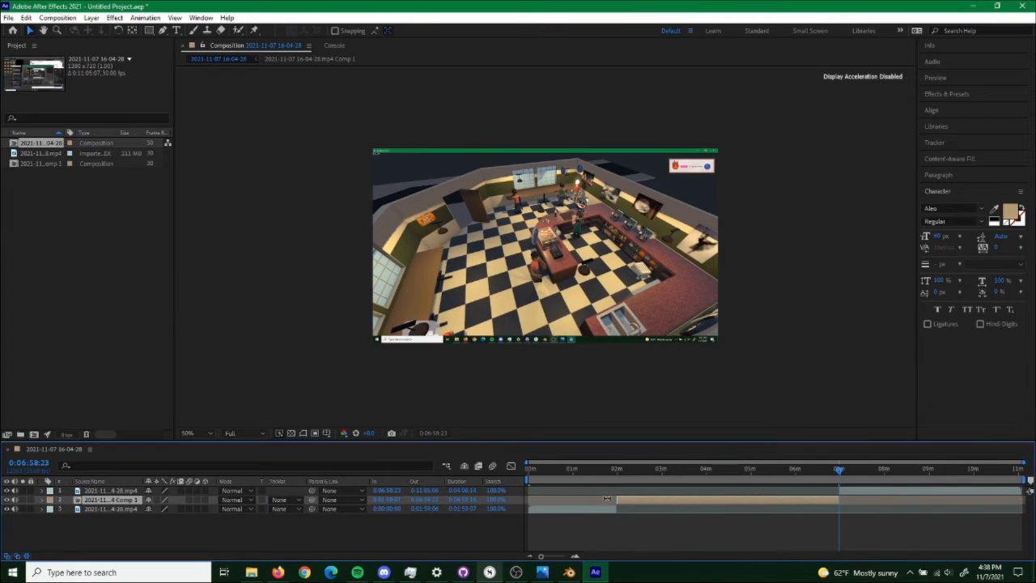
Try enabling time remapping on the pre-composed middle segment, and undo both the remapping and the pre-composition.
right_click(669, 502)
mouse_move(731, 251)
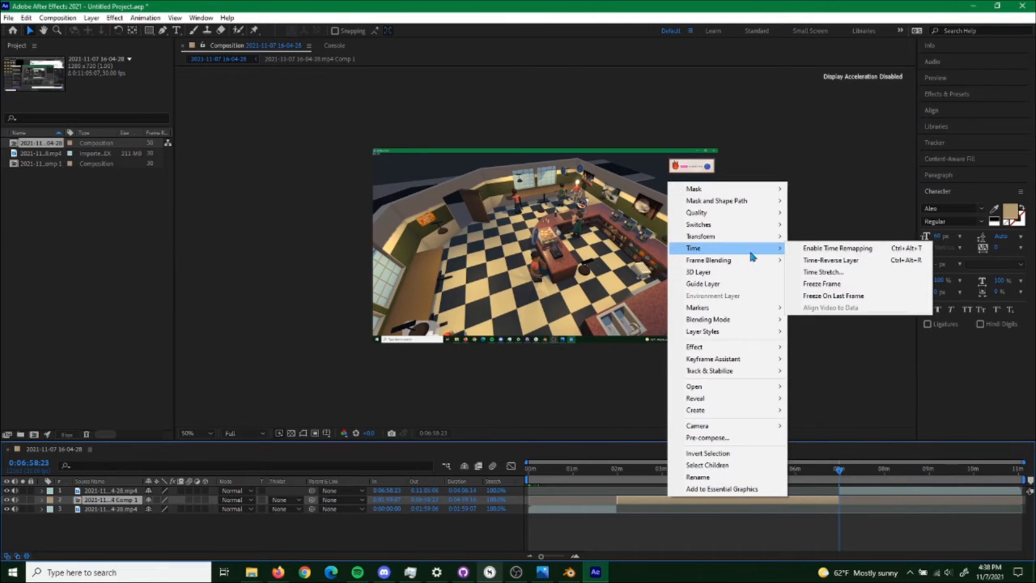
click(813, 248)
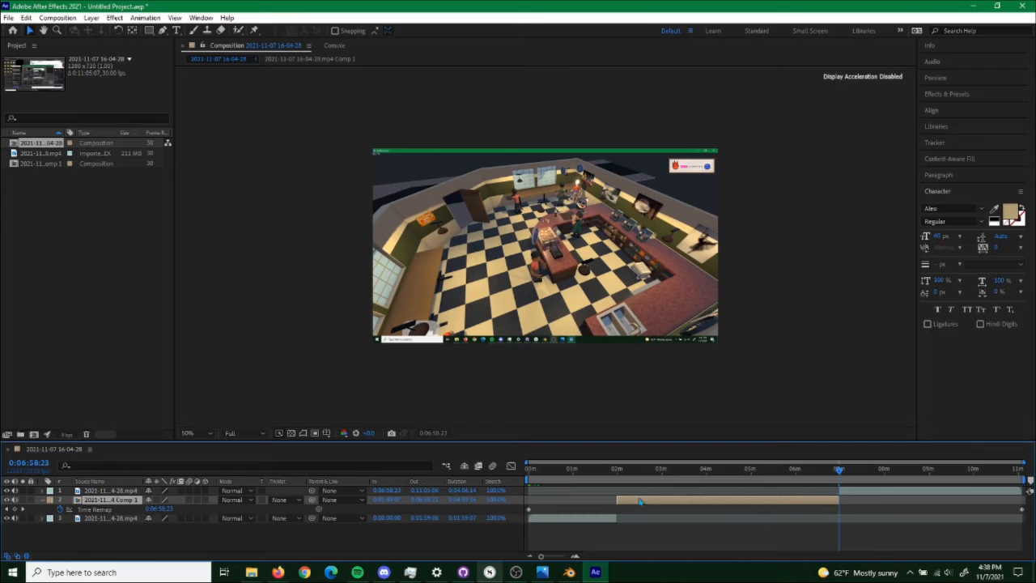
key(ctrl+z)
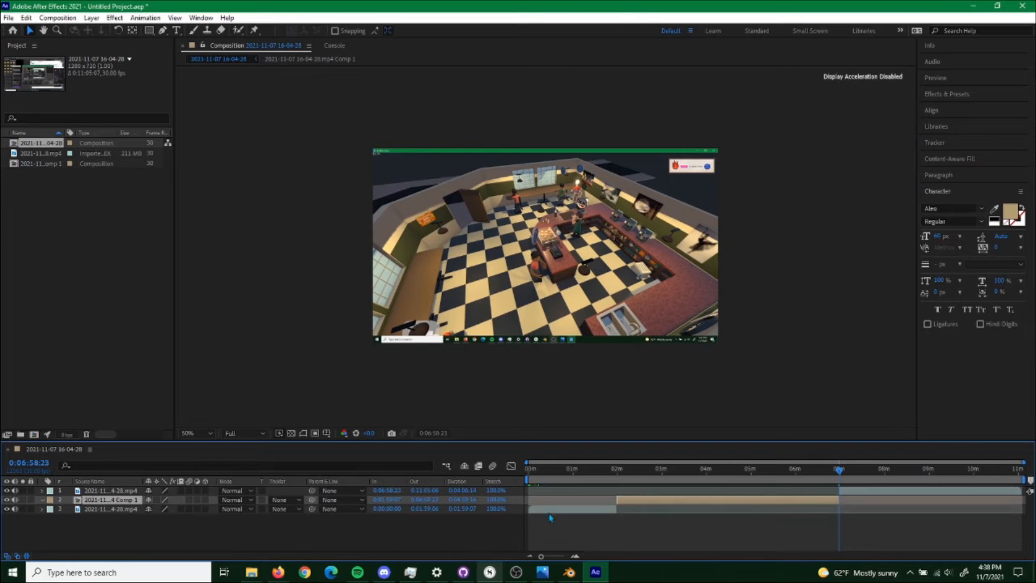
key(ctrl+z)
Try to pre-compose the middle segment with all attributes moved into the new composition, and undo it.
right_click(645, 501)
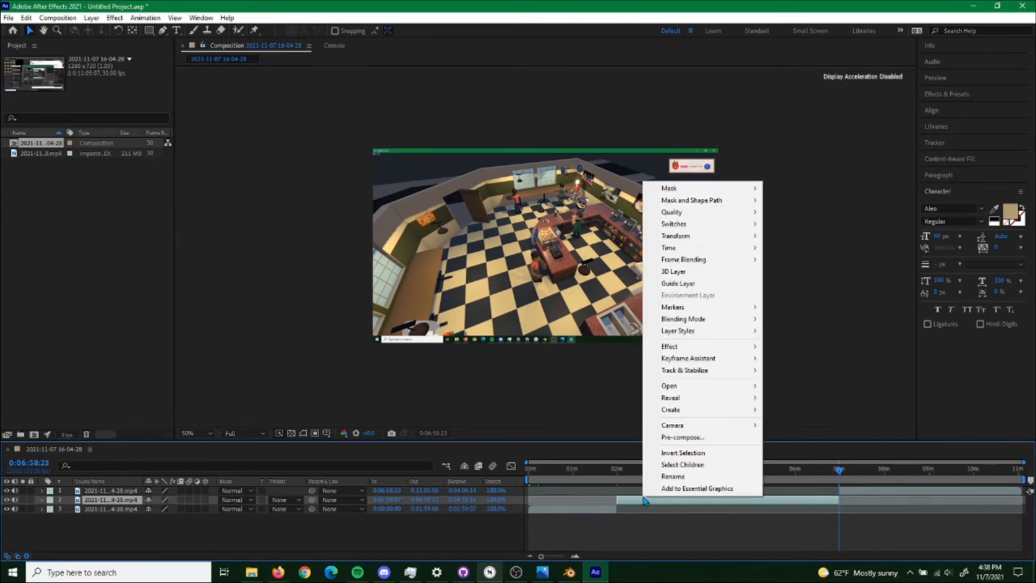
click(676, 437)
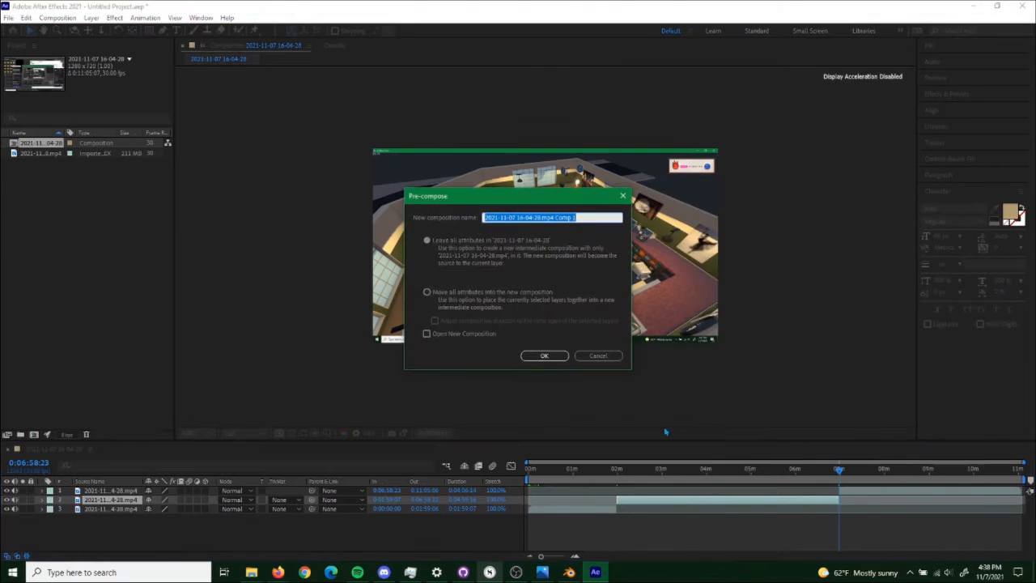
click(428, 293)
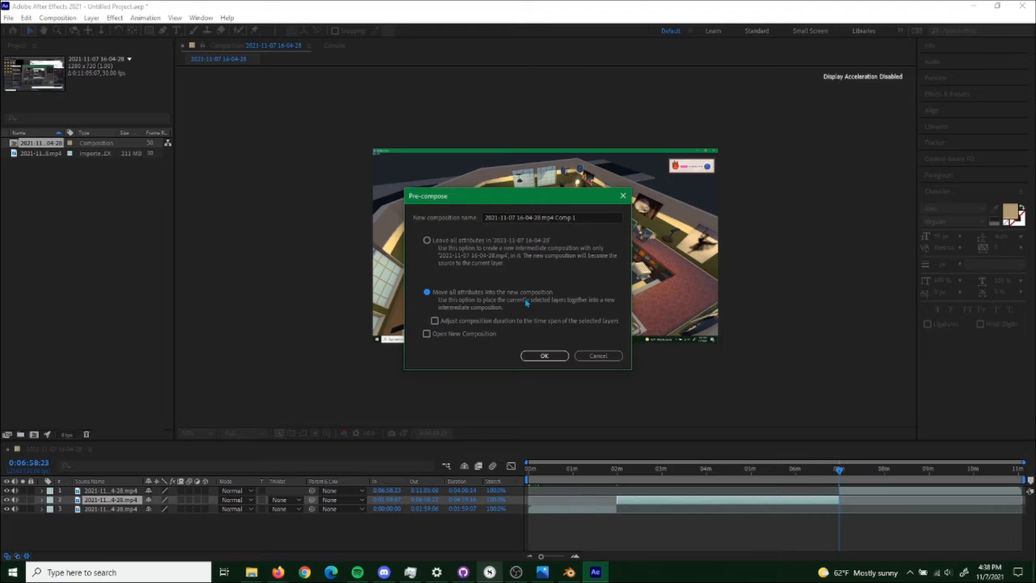
click(544, 357)
key(ctrl+z)
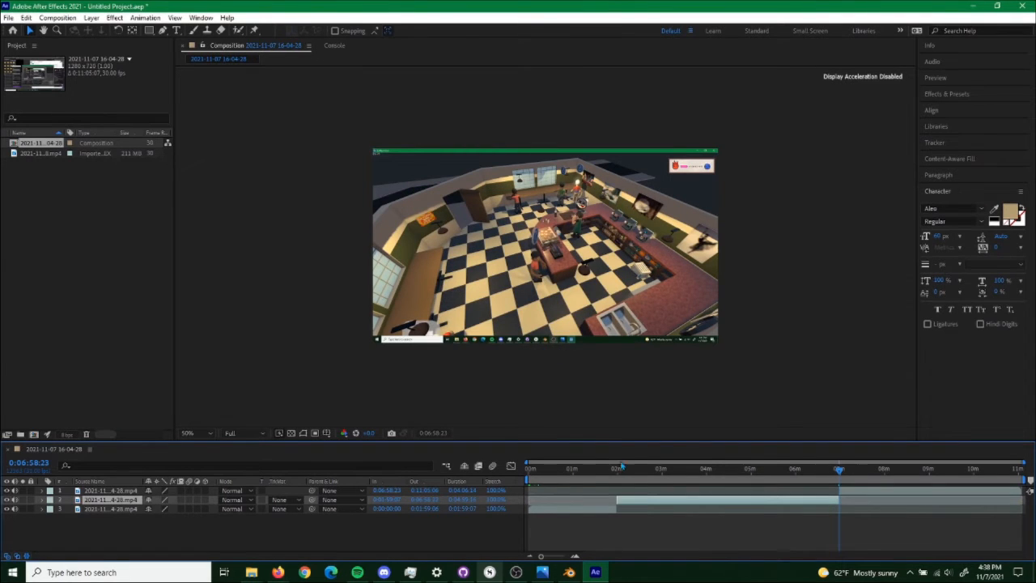
Pre-compose the middle segment under its default name, moving all attributes and adjusting the composition duration to the selected layer's time span.
right_click(645, 500)
click(672, 439)
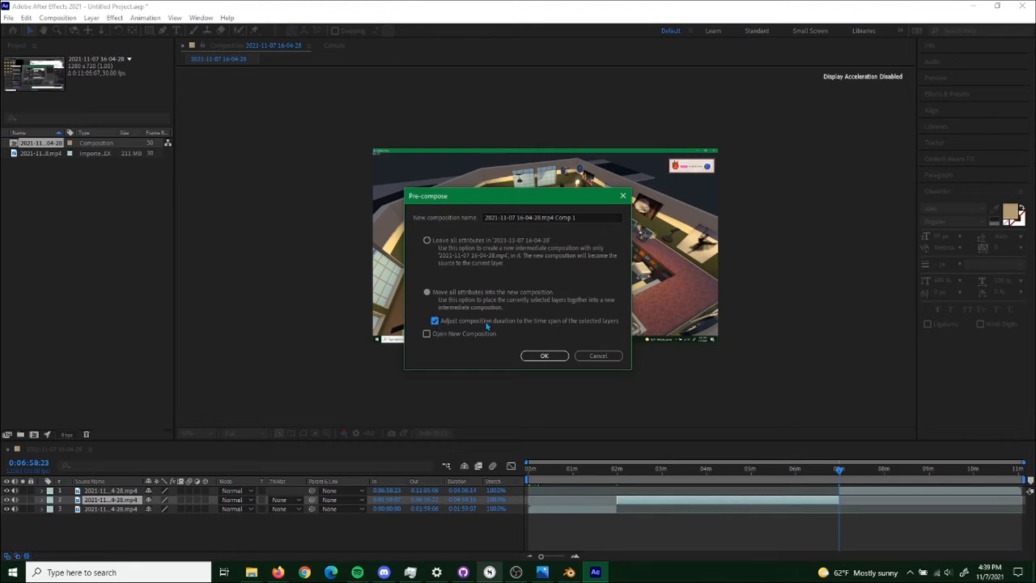
click(543, 356)
Enable time remapping on the pre-composed middle segment.
right_click(761, 500)
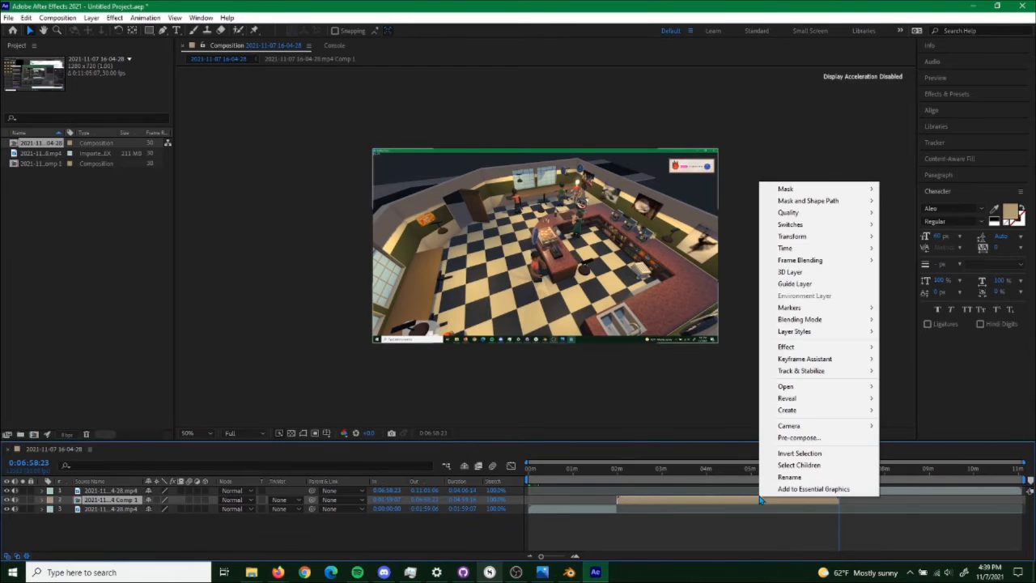
click(651, 553)
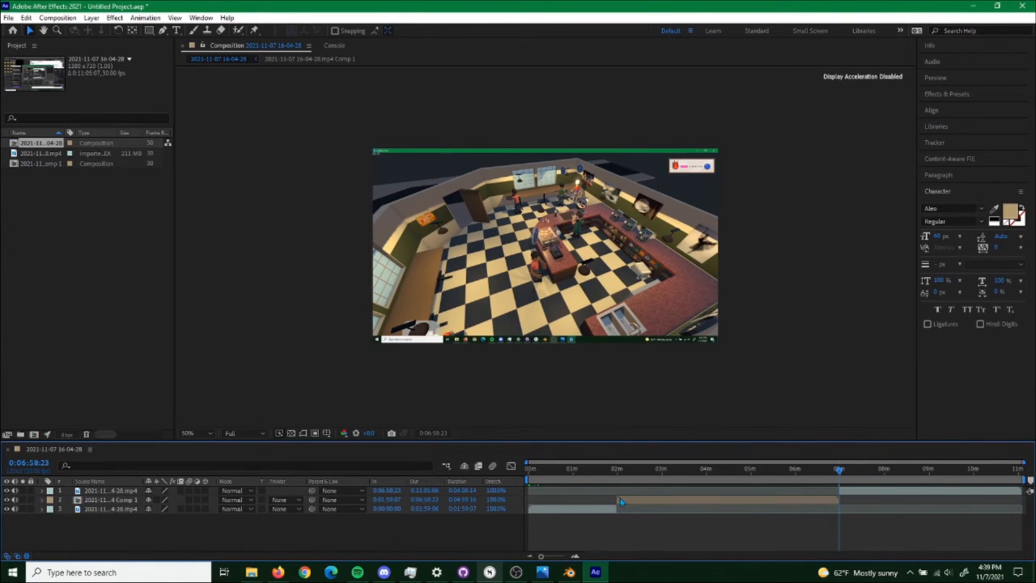
right_click(630, 501)
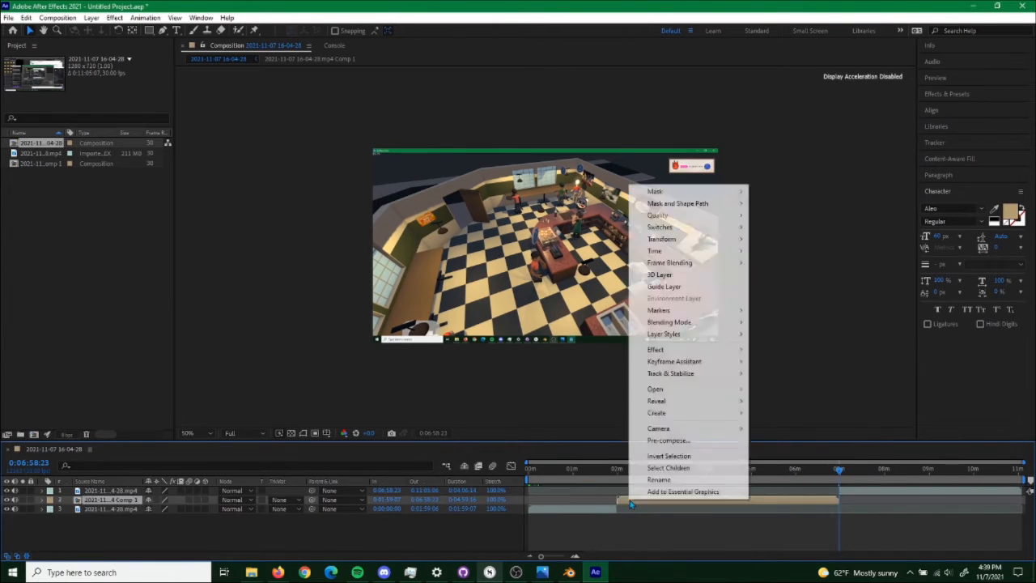
mouse_move(688, 253)
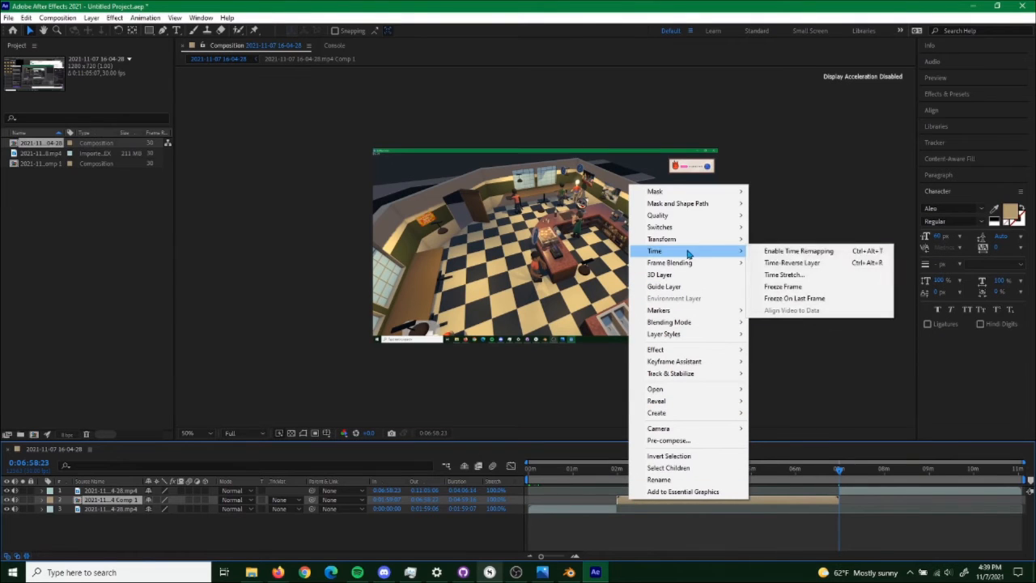
click(777, 250)
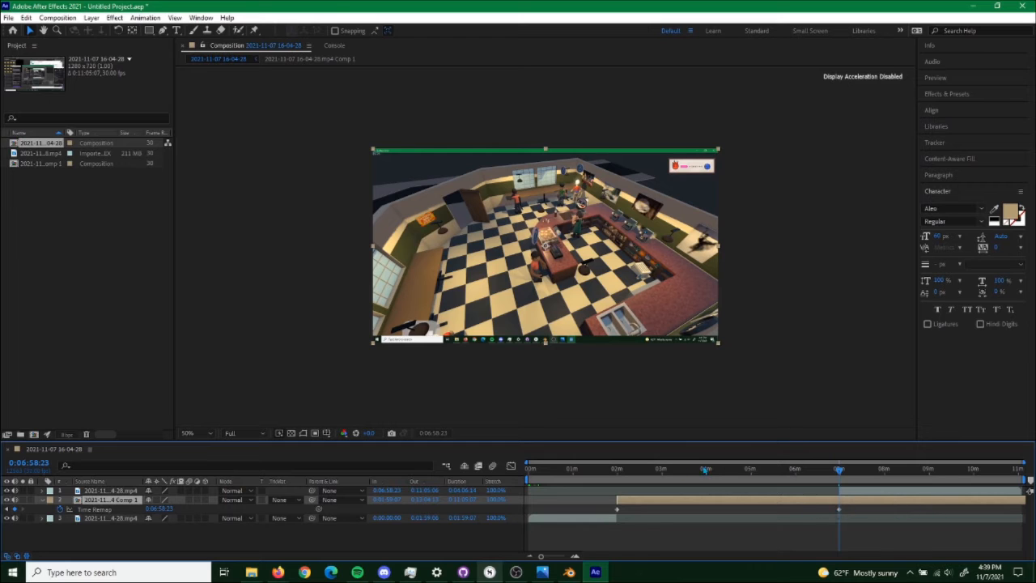
Move the middle segment's end time-remap keyframe to 0:02:59:17 and shift the last recording segment to start there.
click(662, 469)
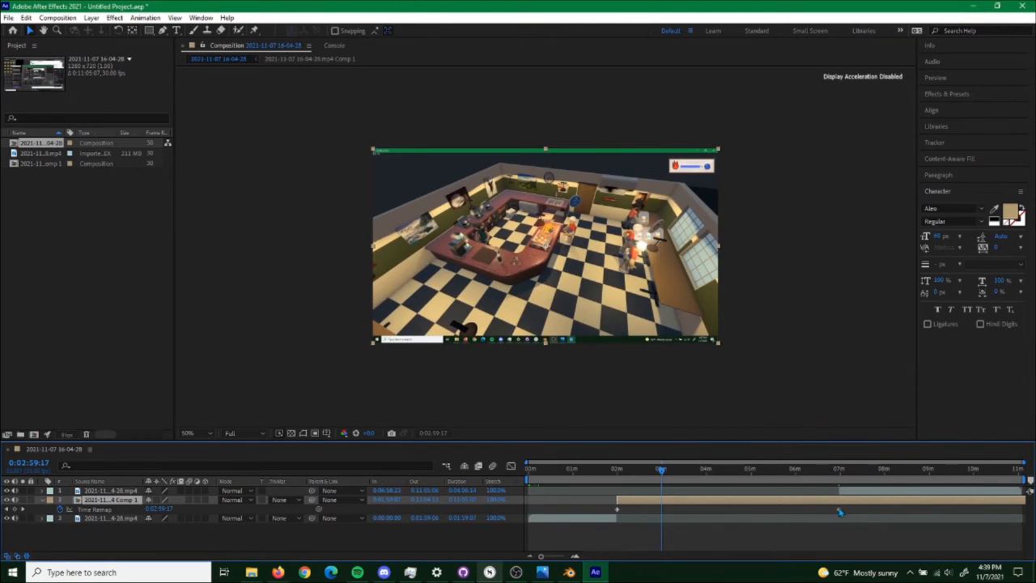
drag(839, 509, 662, 530)
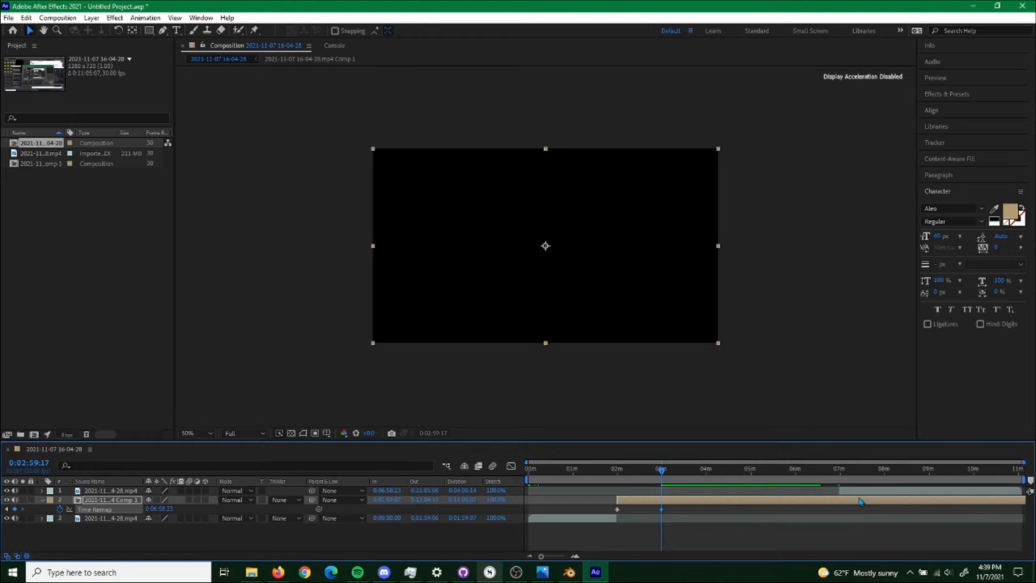
drag(861, 498, 684, 508)
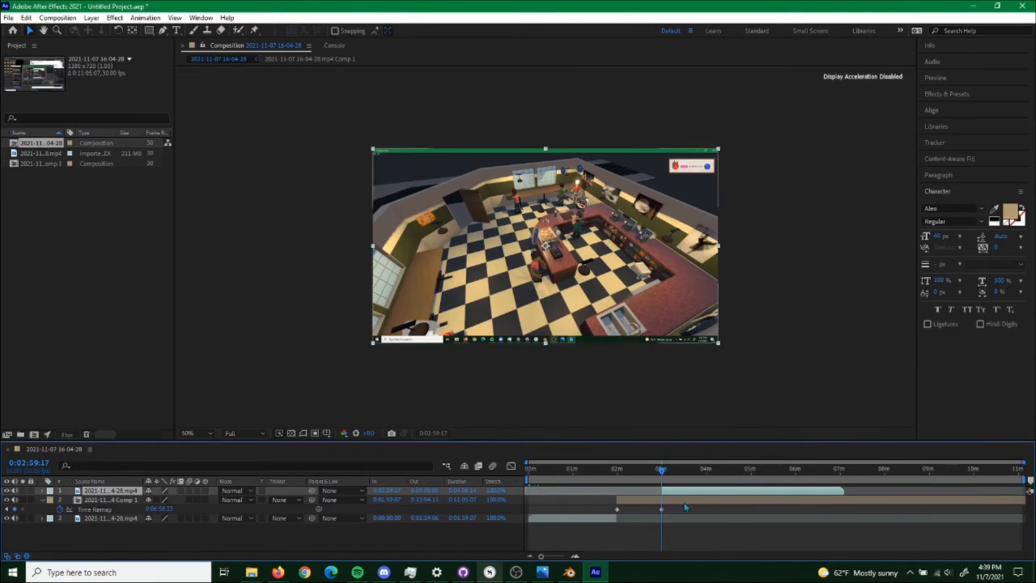
End the work area at 0:07:06:00, where the last segment finishes, and trim the composition to the work area.
drag(663, 473, 847, 509)
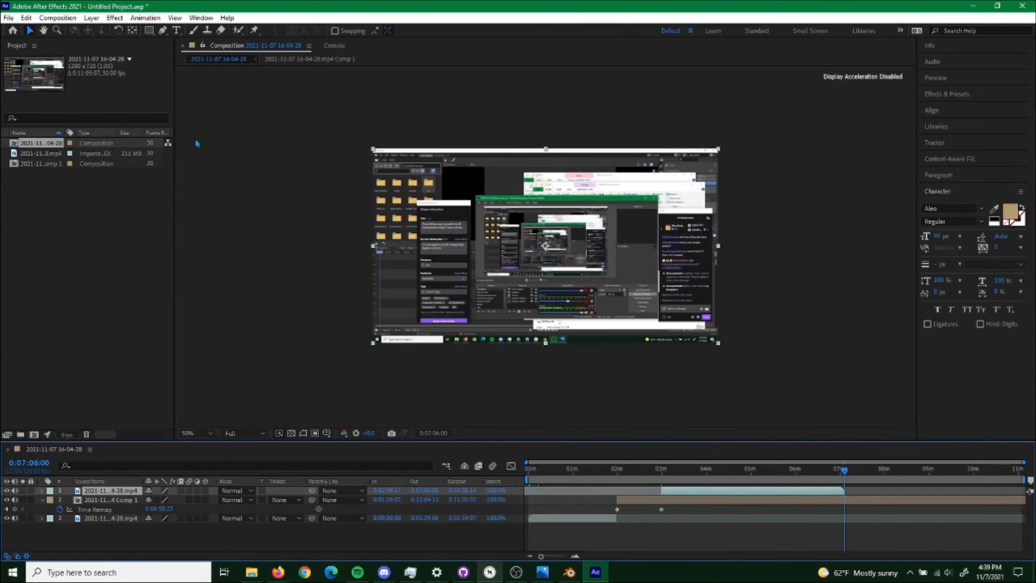
click(58, 18)
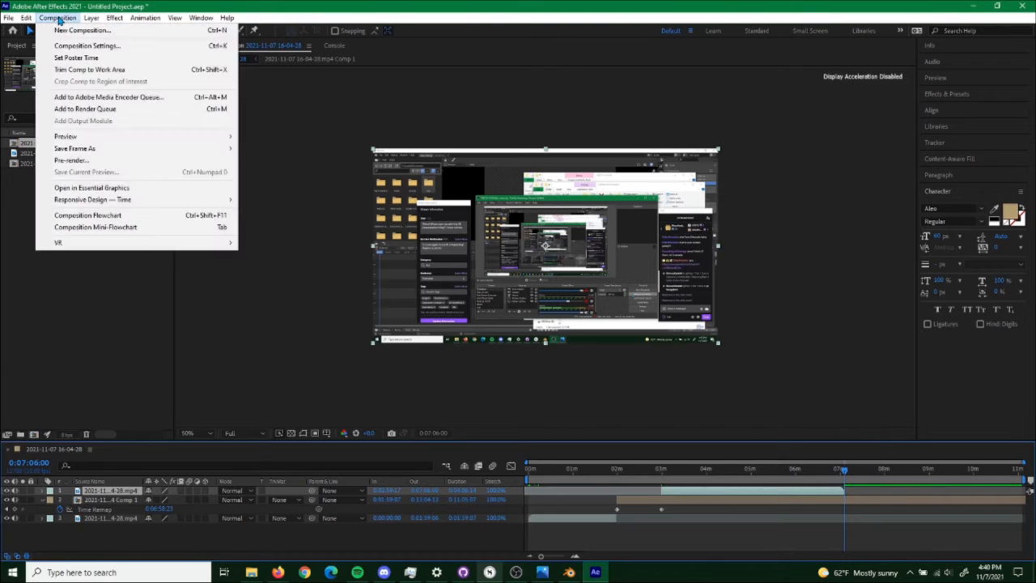
click(1026, 481)
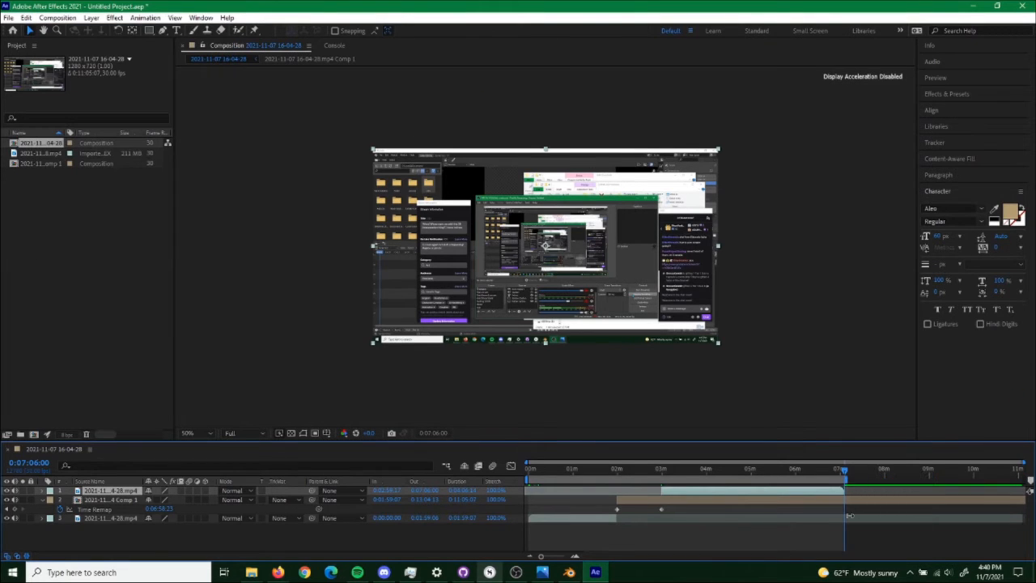
click(58, 18)
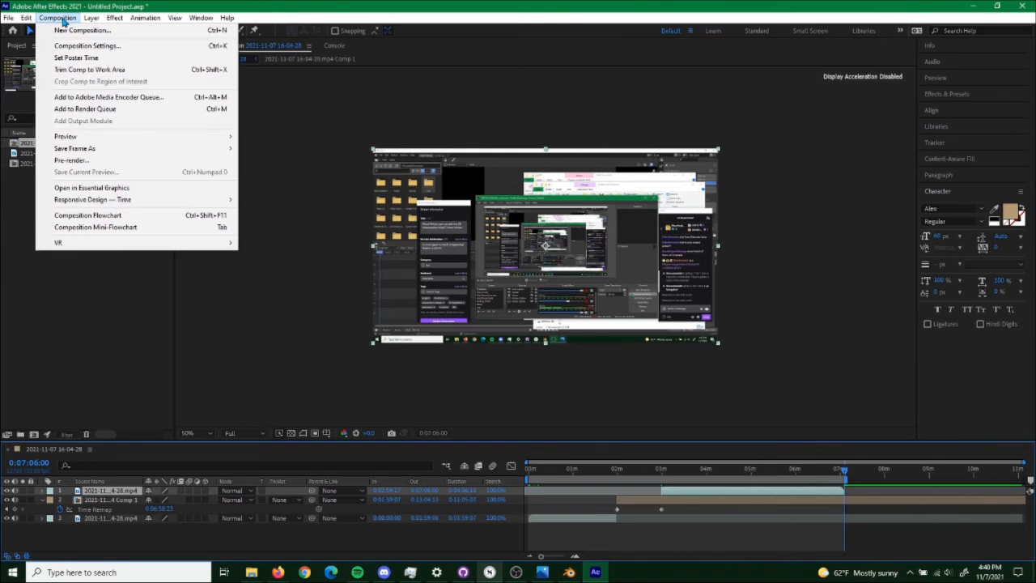
click(89, 70)
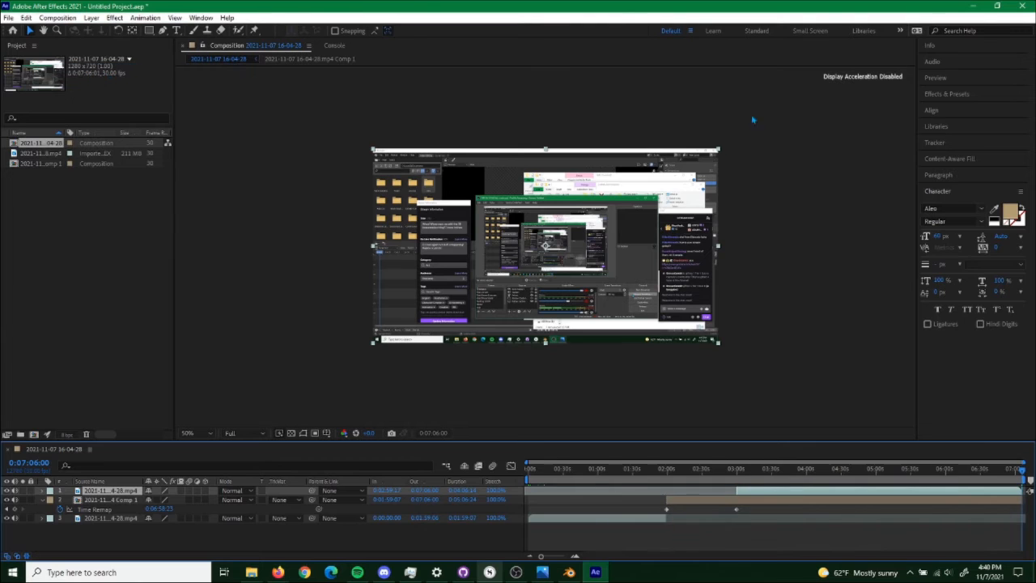
drag(790, 471, 834, 550)
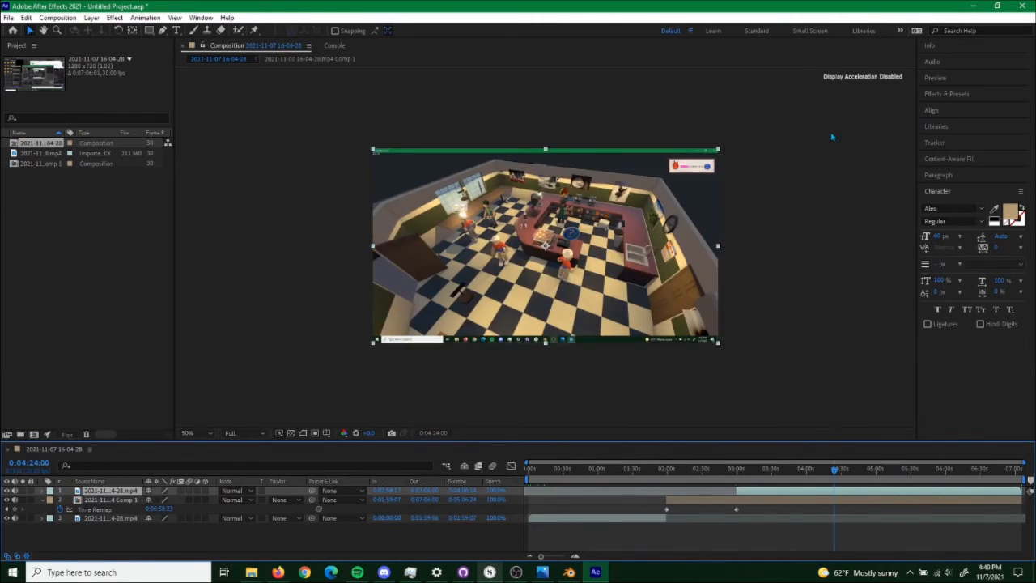
click(57, 18)
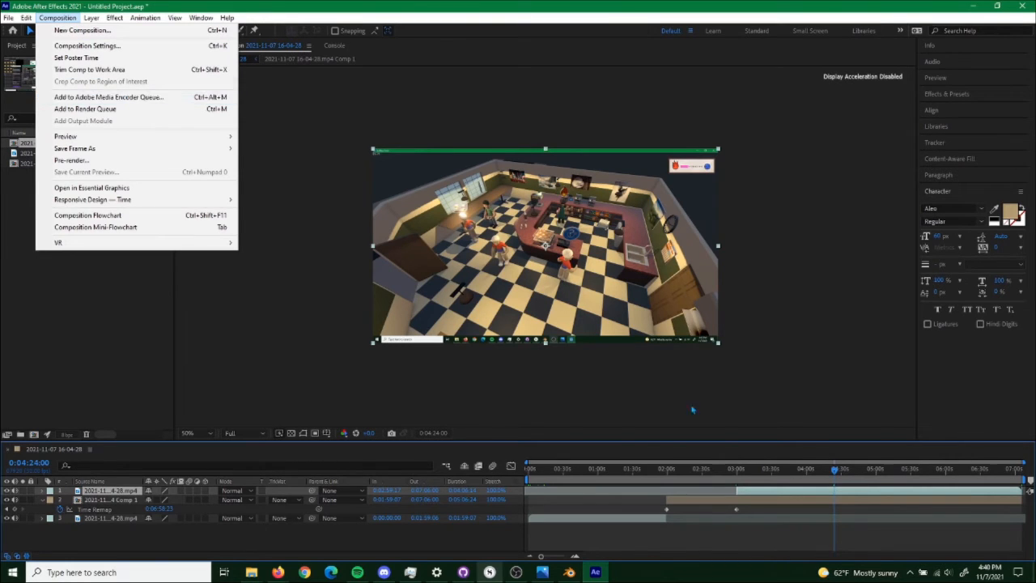
click(569, 572)
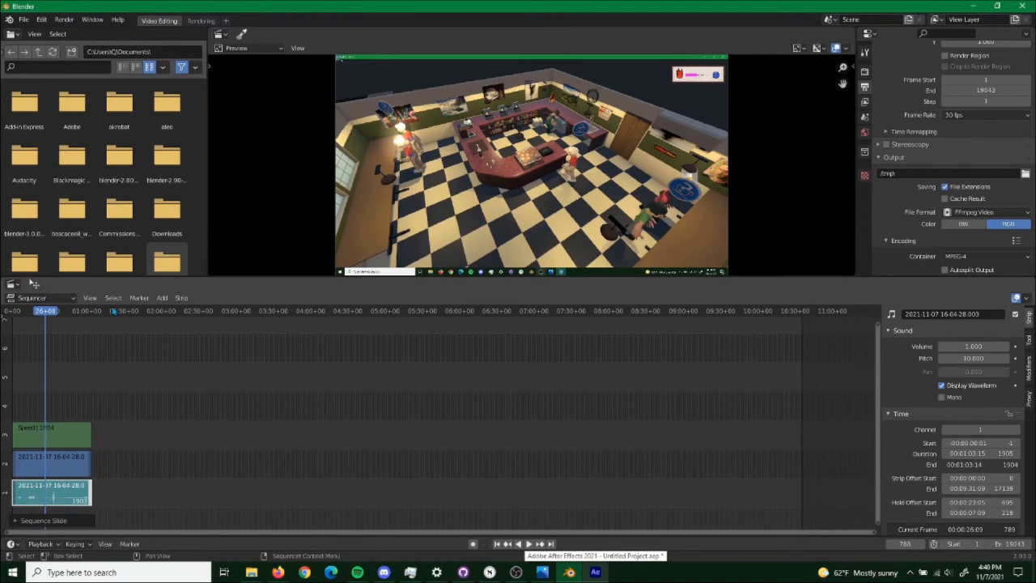
click(41, 20)
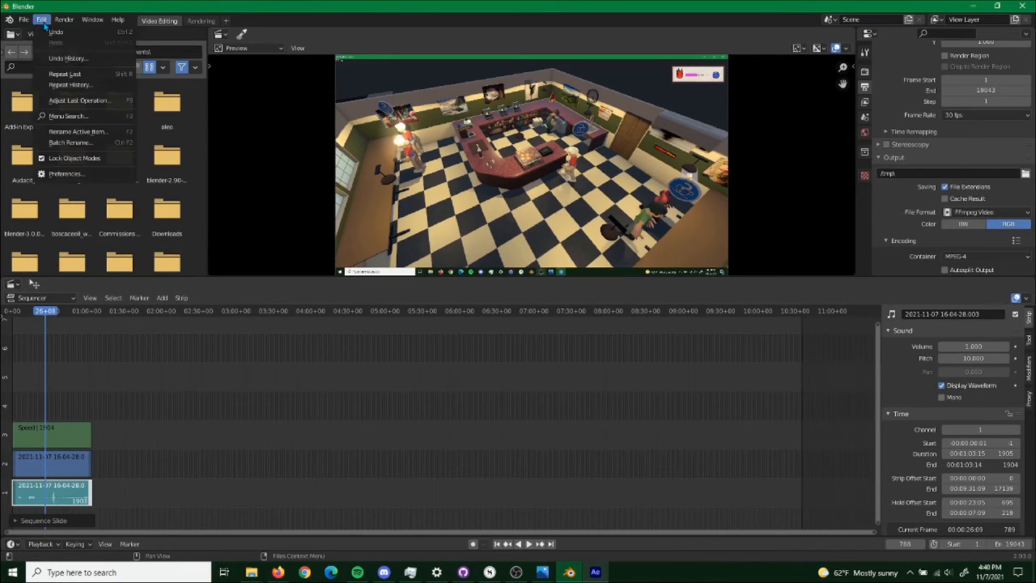
mouse_move(31, 22)
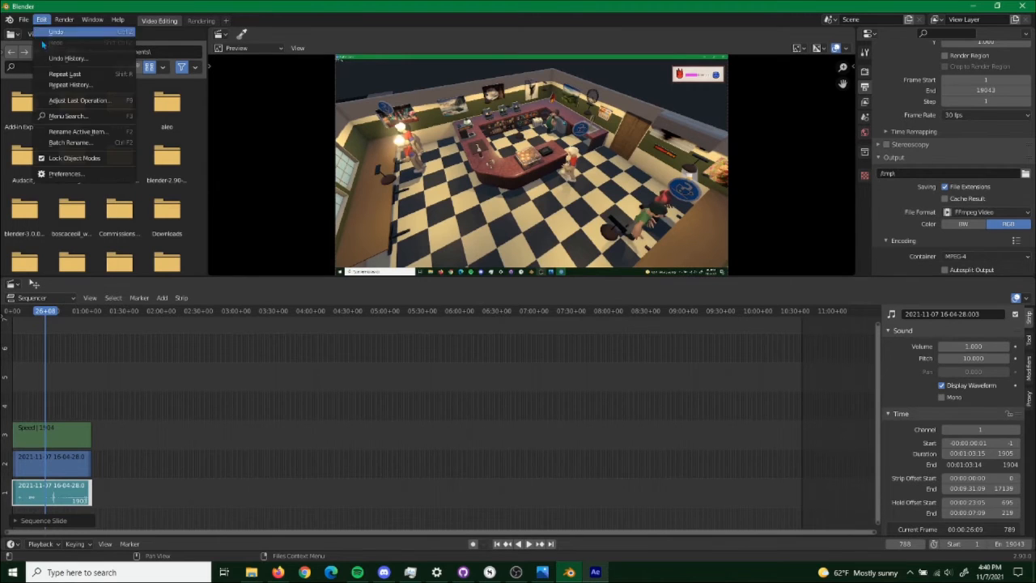
click(39, 20)
click(55, 22)
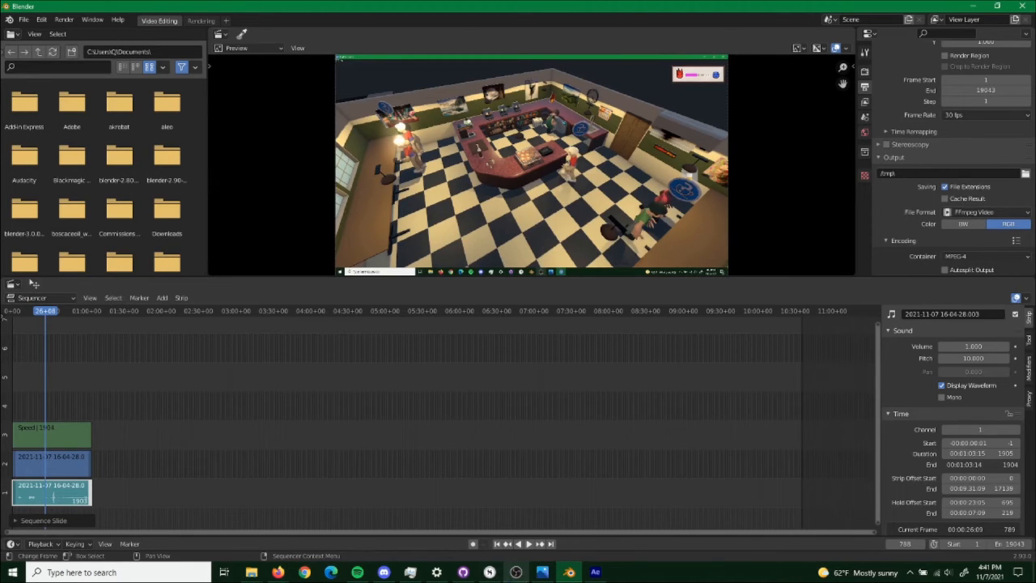
Launch Adobe Premiere Pro 2021 and continue past the system compatibility report with its known issues.
click(12, 572)
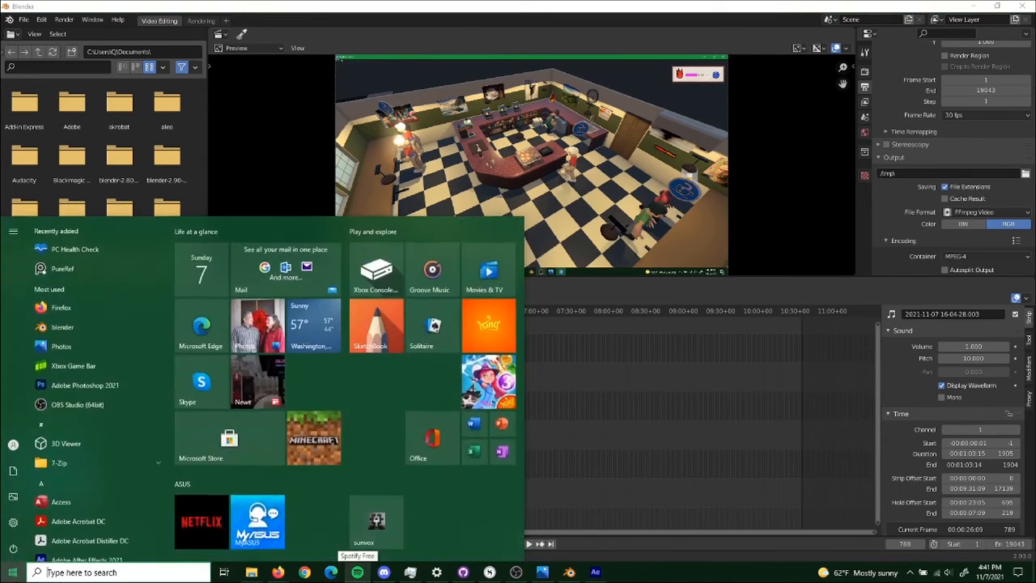
text(premi)
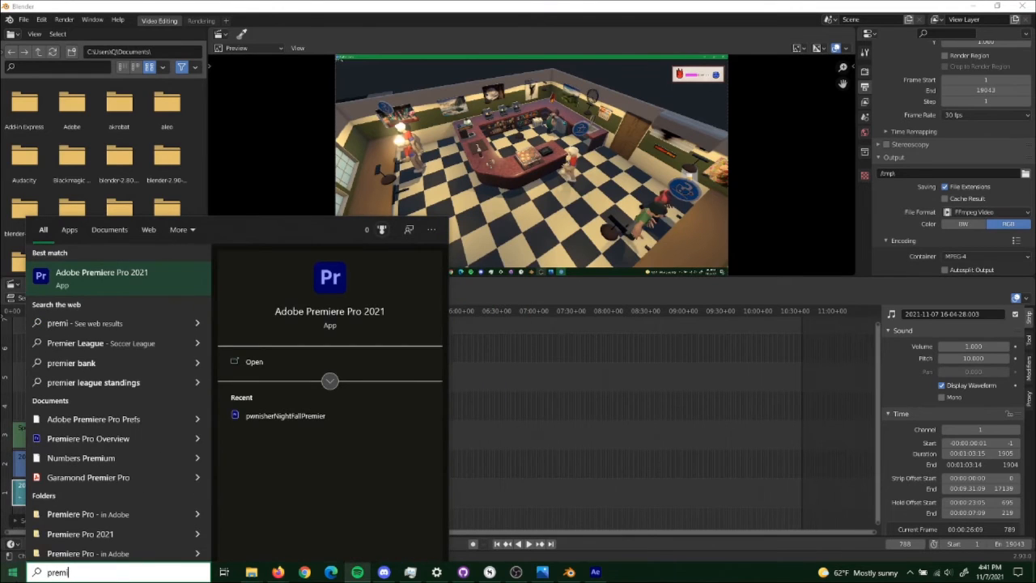
key(Escape)
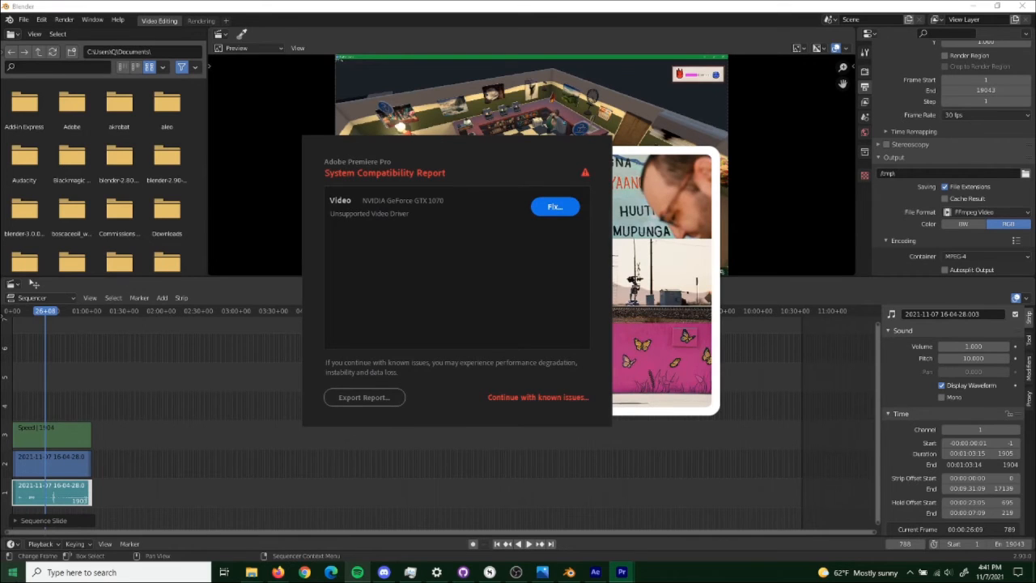
click(530, 398)
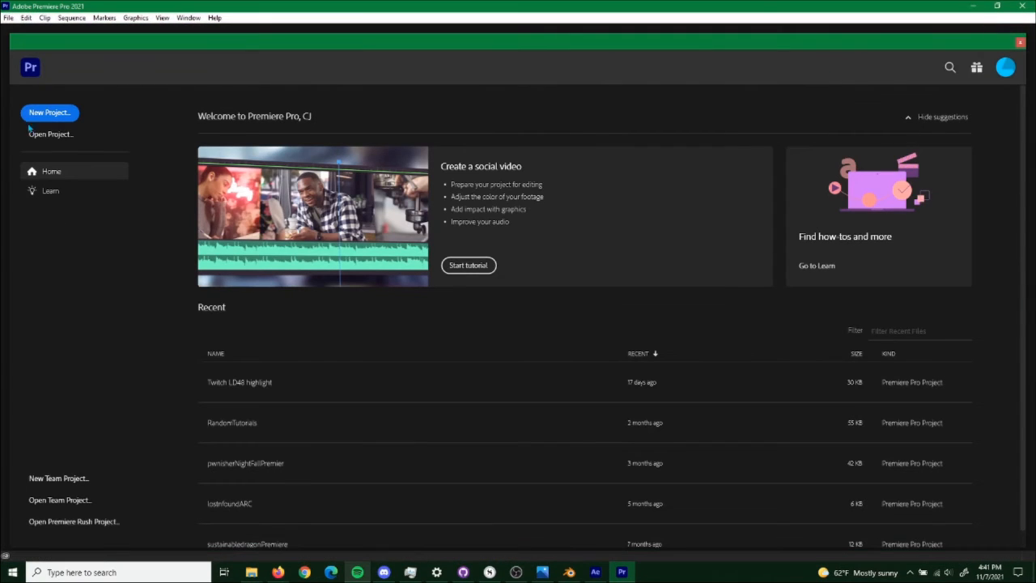
Create a new project named Nonsense Game Speedup in D:\videos\video edits storage, keeping the default settings.
click(47, 115)
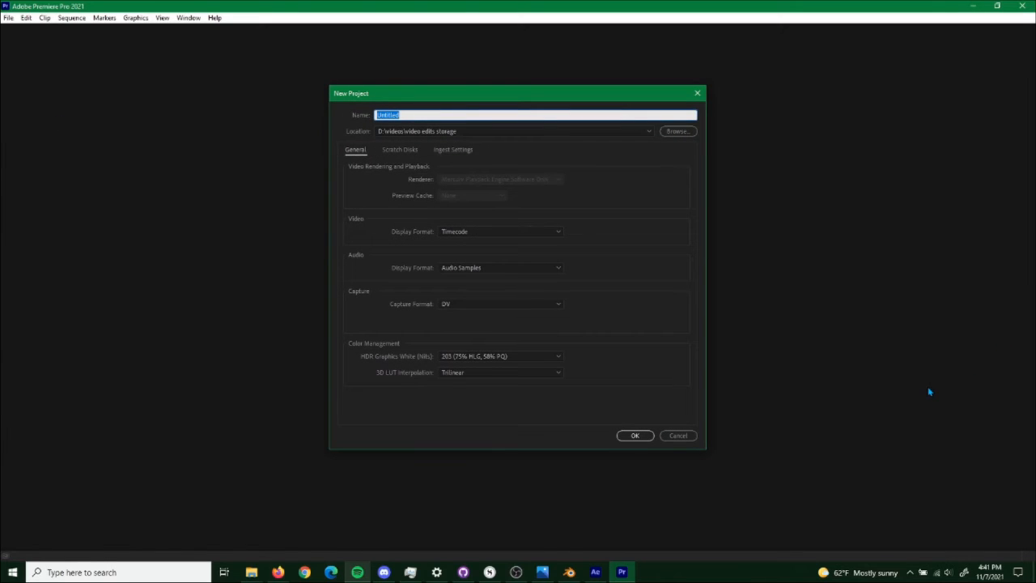
text(Nonsense Game Speedup)
click(634, 436)
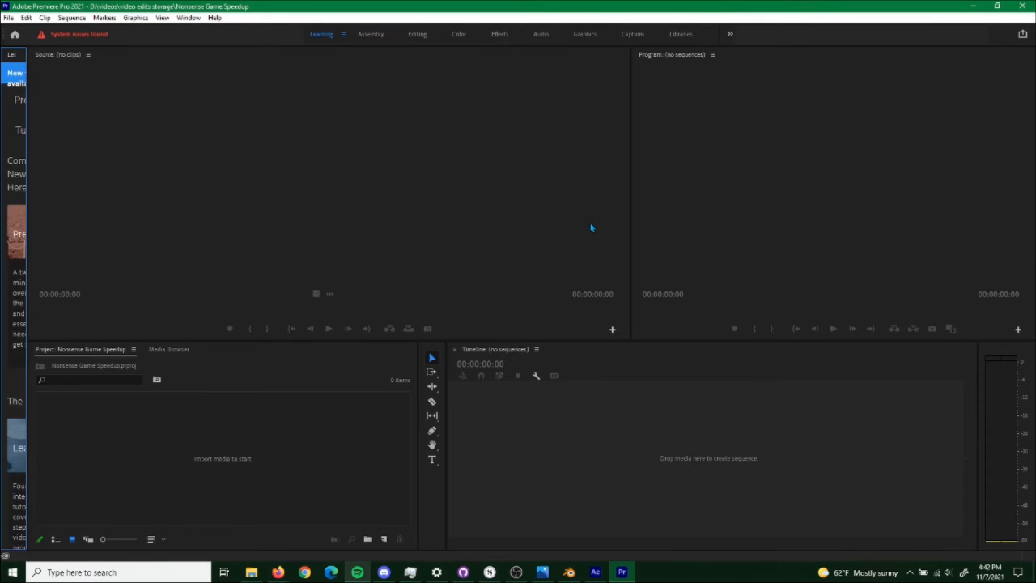
right_click(241, 454)
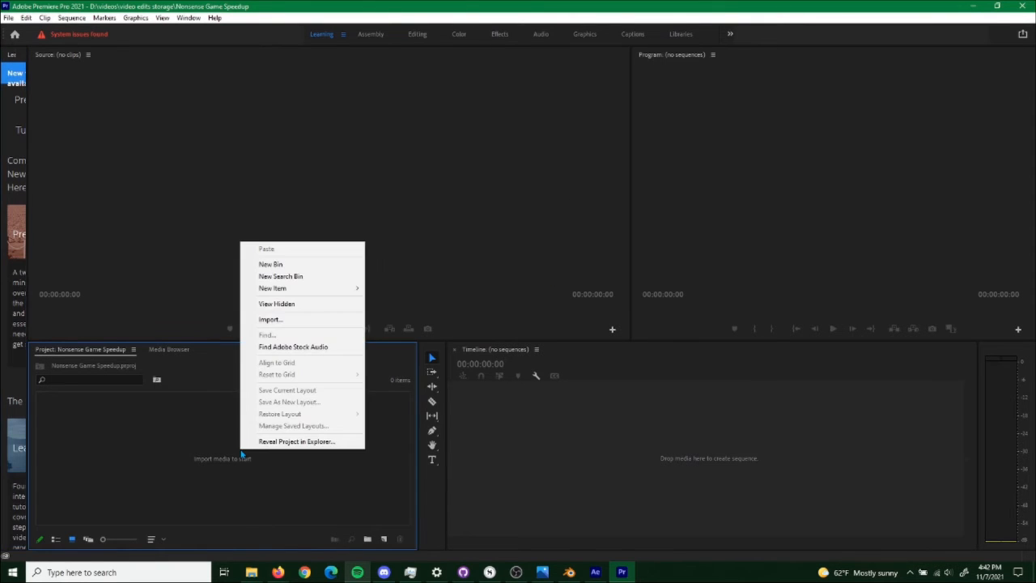
click(291, 321)
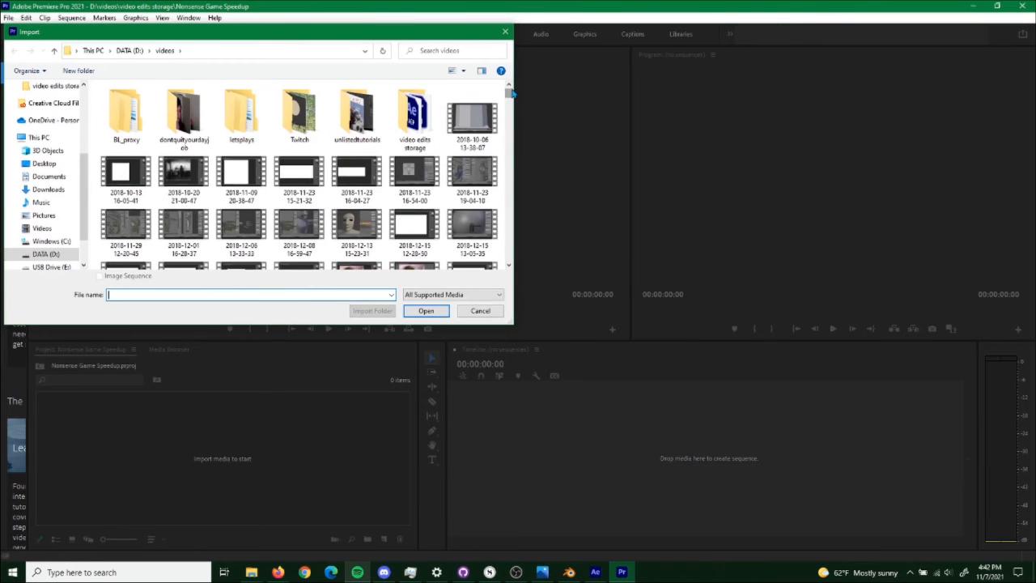
drag(509, 94, 509, 260)
click(357, 233)
click(426, 311)
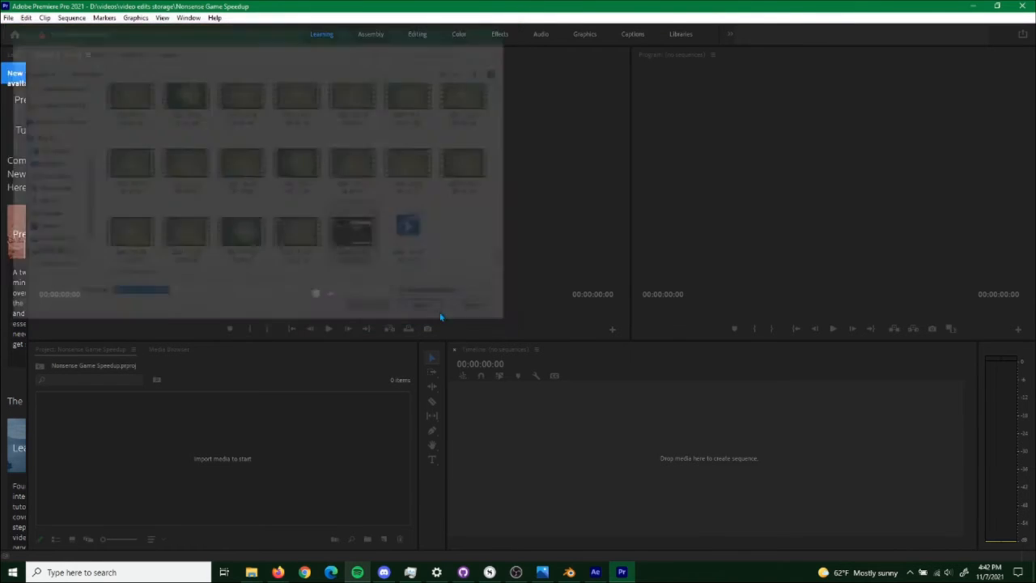
right_click(120, 420)
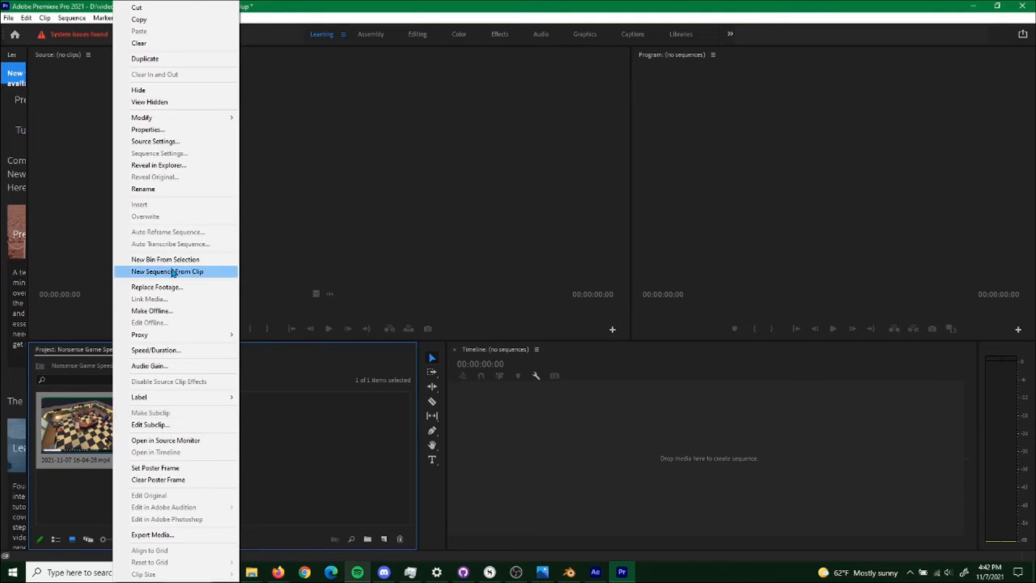
click(167, 271)
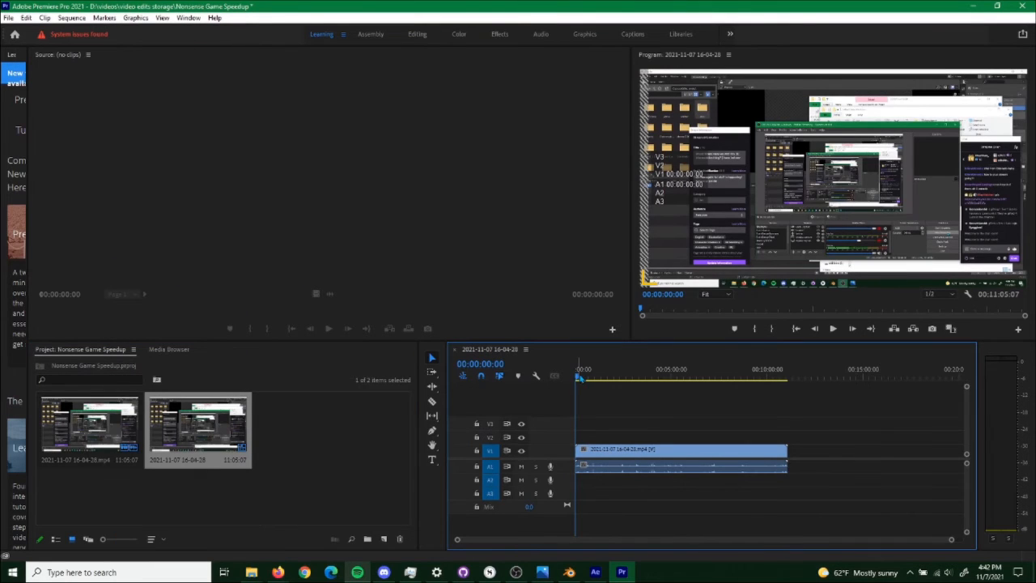
Split the clip with the Razor tool at 00:00:18:17 and again at 00:10:51:05.
click(582, 377)
drag(582, 377, 582, 379)
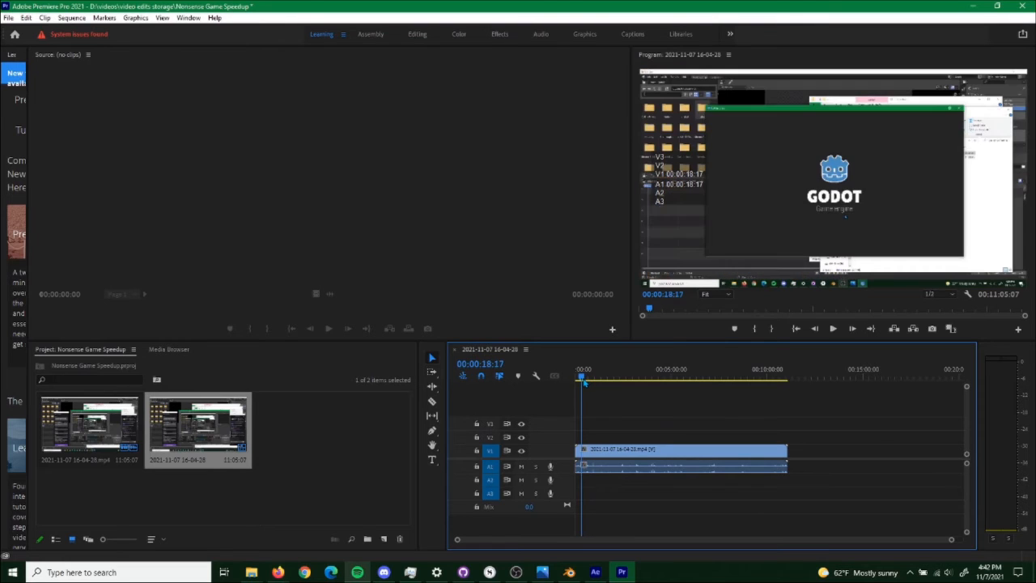
click(432, 402)
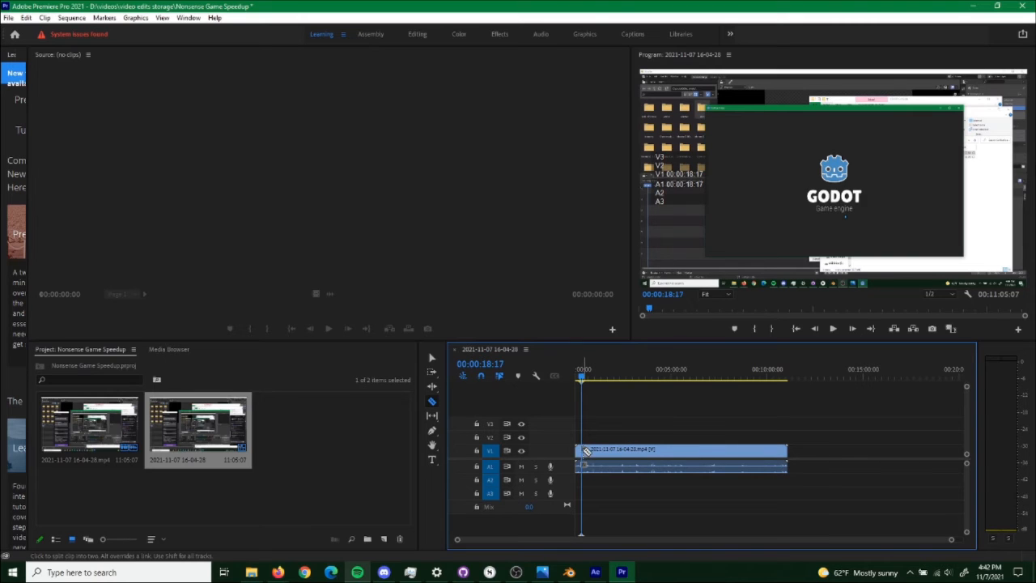
click(588, 463)
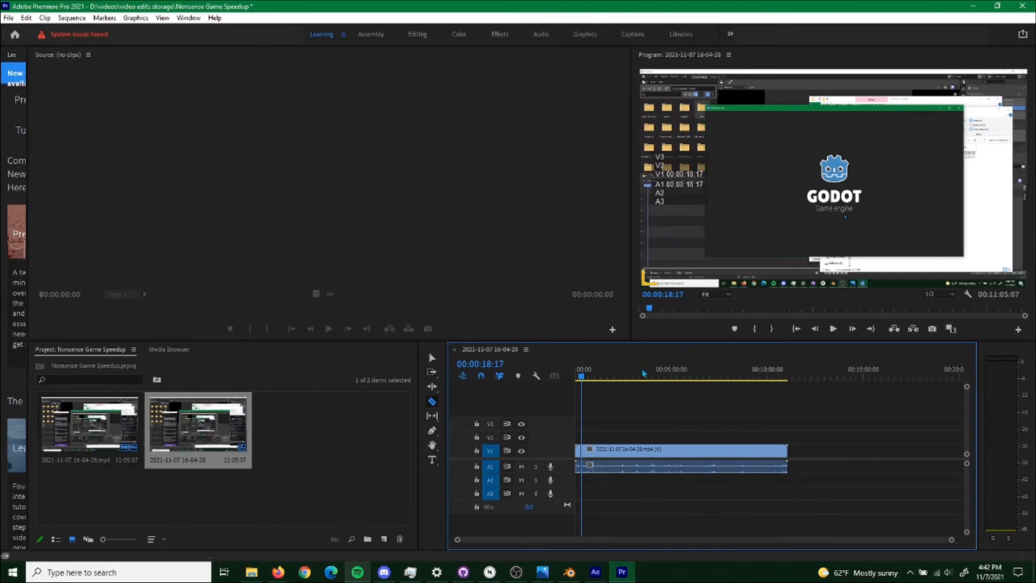
drag(630, 371, 785, 399)
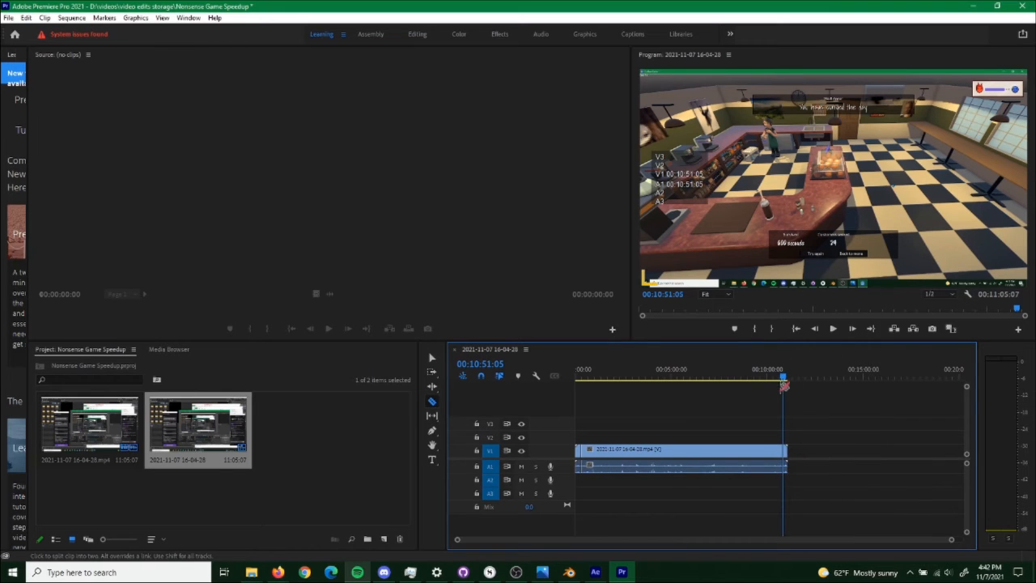
drag(783, 378, 742, 398)
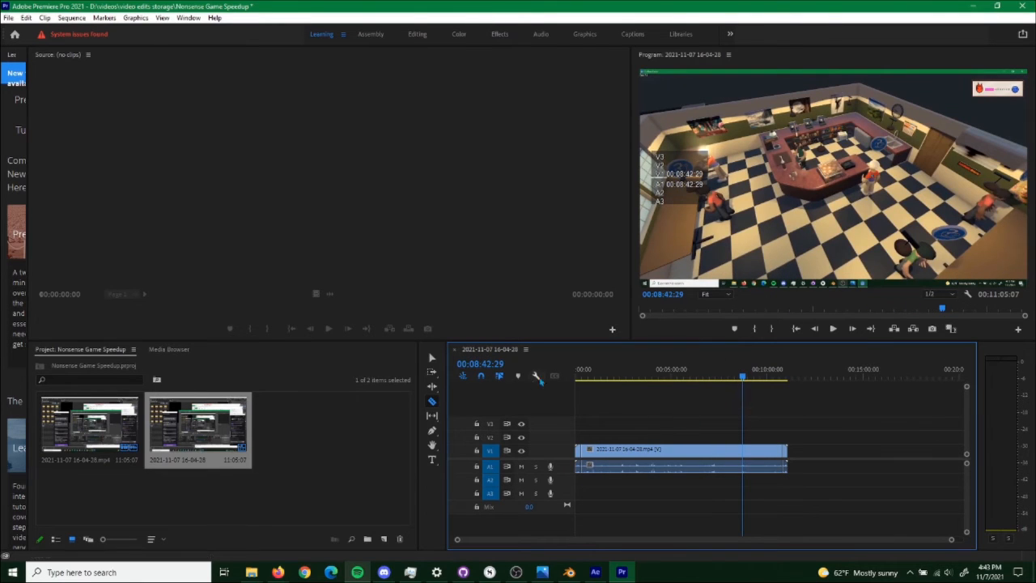
Delete the short segments before the first cut and after the last cut.
click(432, 357)
click(578, 455)
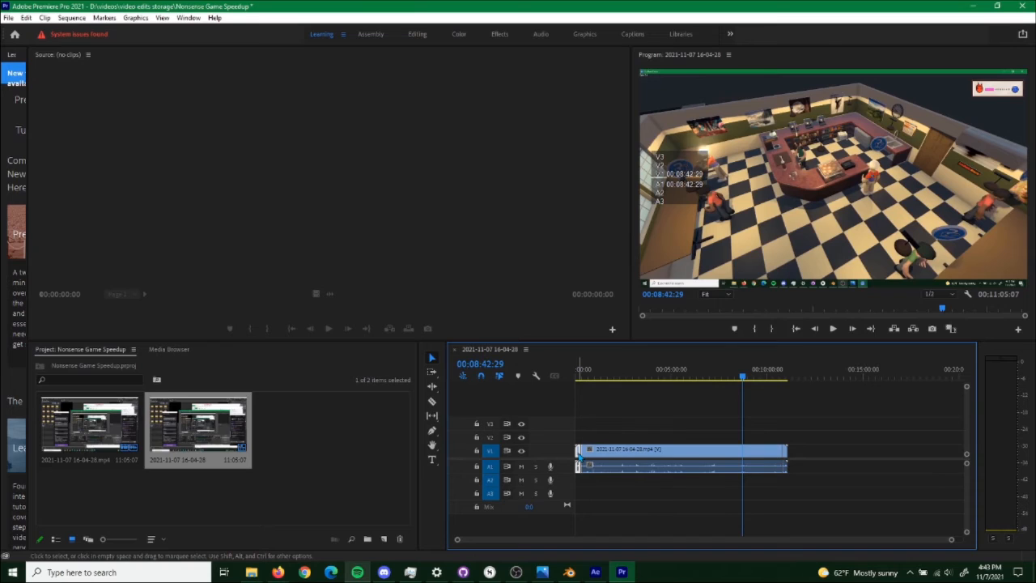
drag(578, 455, 583, 455)
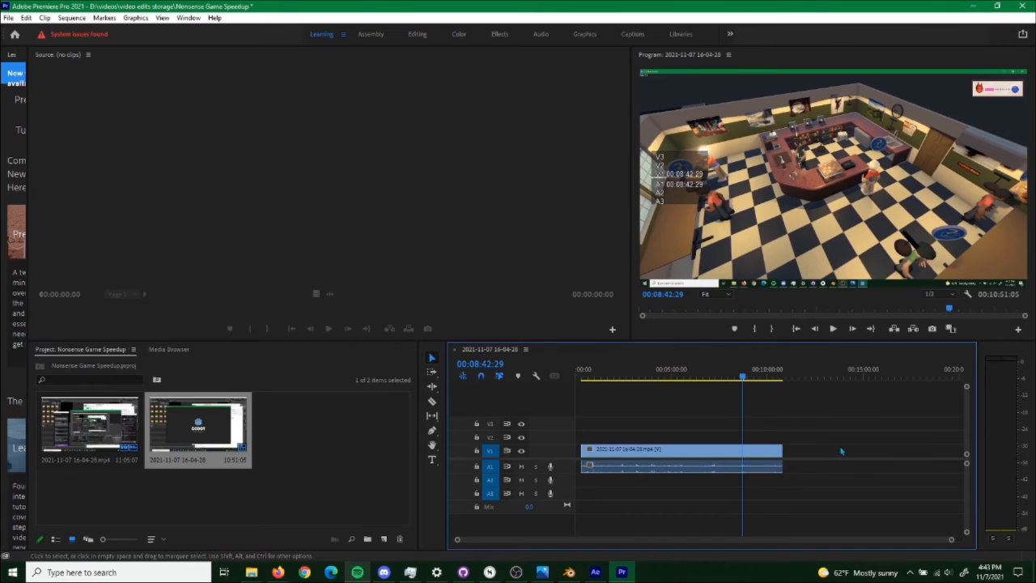
Shift the remaining clip with its audio to the very start of the sequence at 00:00:00:00.
mouse_move(624, 454)
mouse_down()
mouse_move(590, 456)
mouse_move(640, 459)
mouse_move(589, 457)
mouse_move(608, 459)
mouse_up()
key(Home)
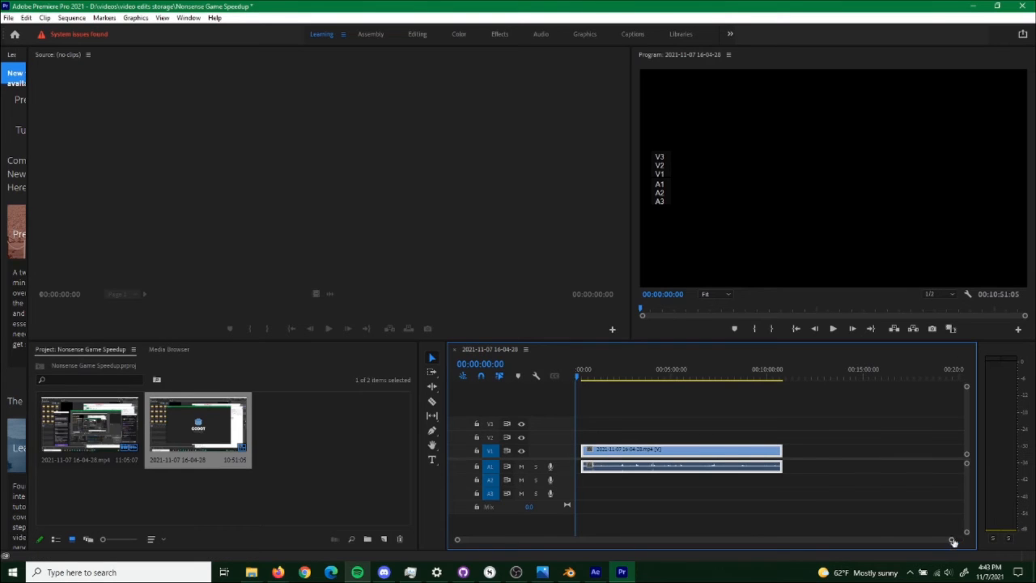
drag(953, 541, 632, 541)
drag(729, 458, 628, 458)
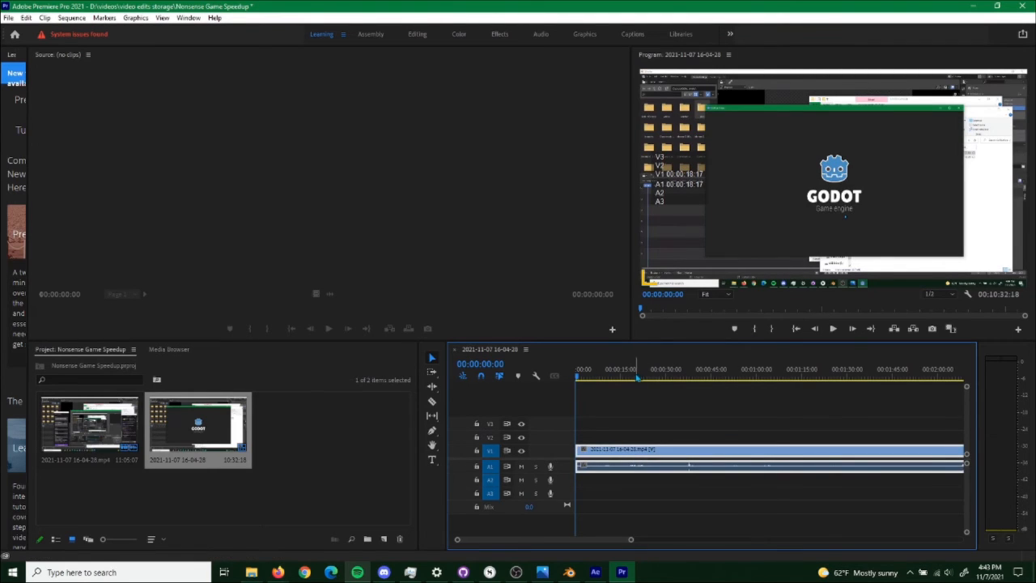
Set the clip's speed to 1000% and scrub through the sped-up result in the sequence.
drag(632, 540, 831, 540)
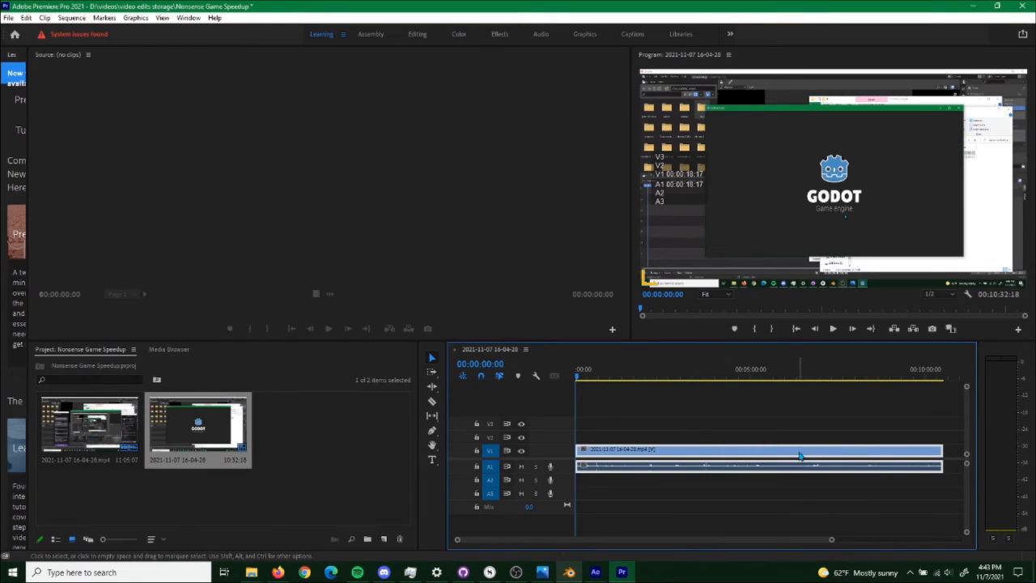
drag(597, 374, 904, 518)
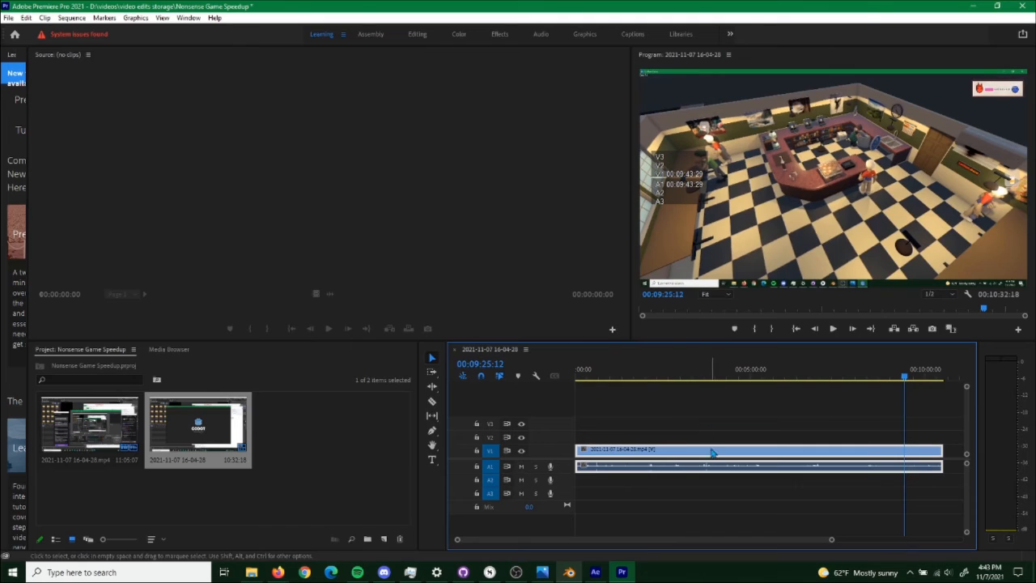
right_click(712, 453)
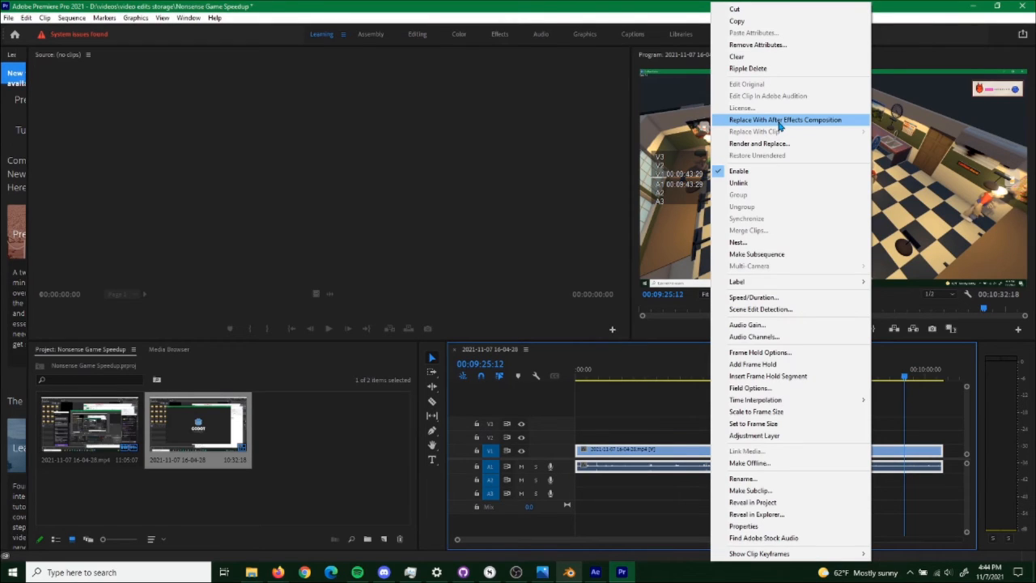
click(754, 297)
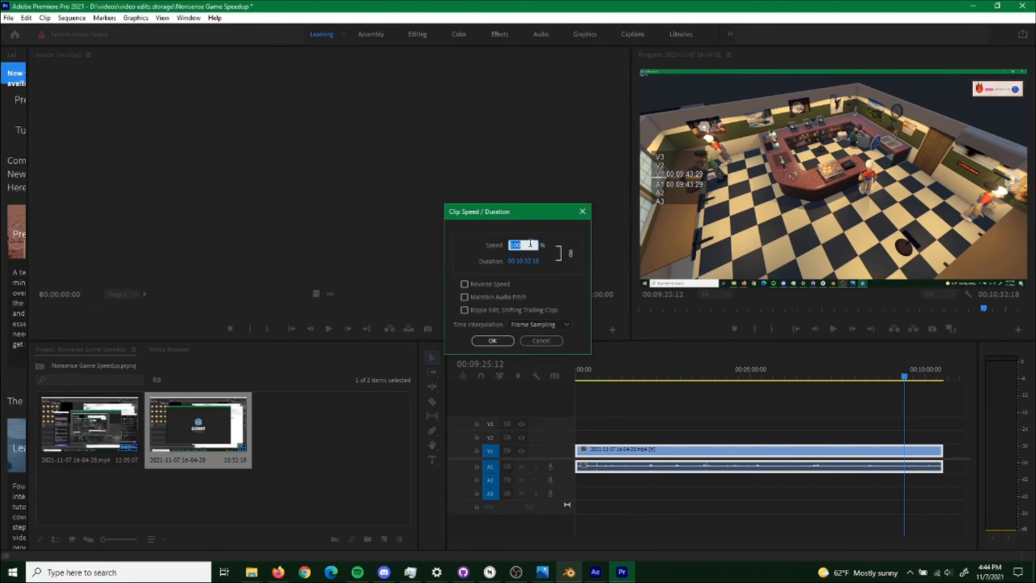
text(1000)
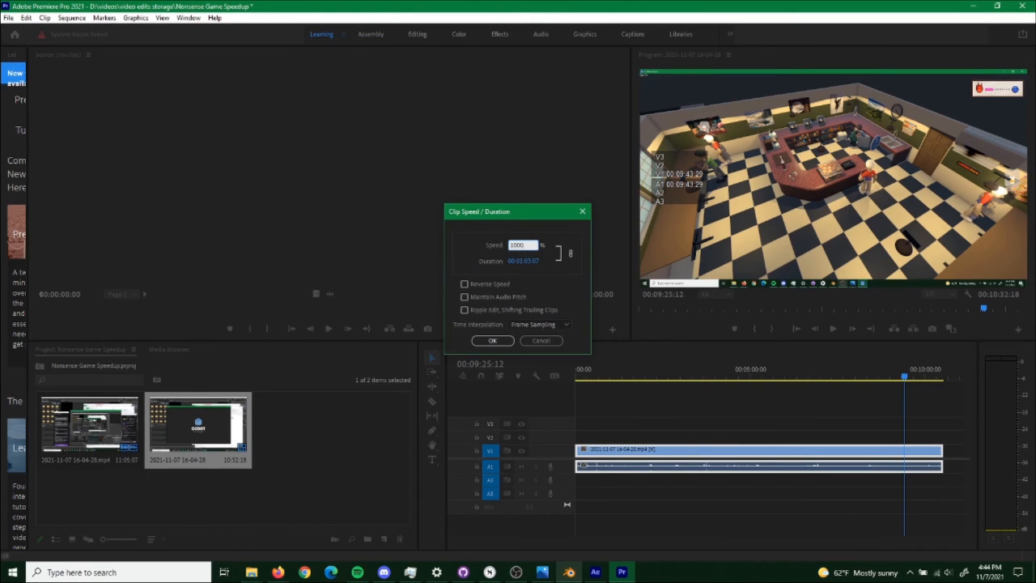
click(493, 340)
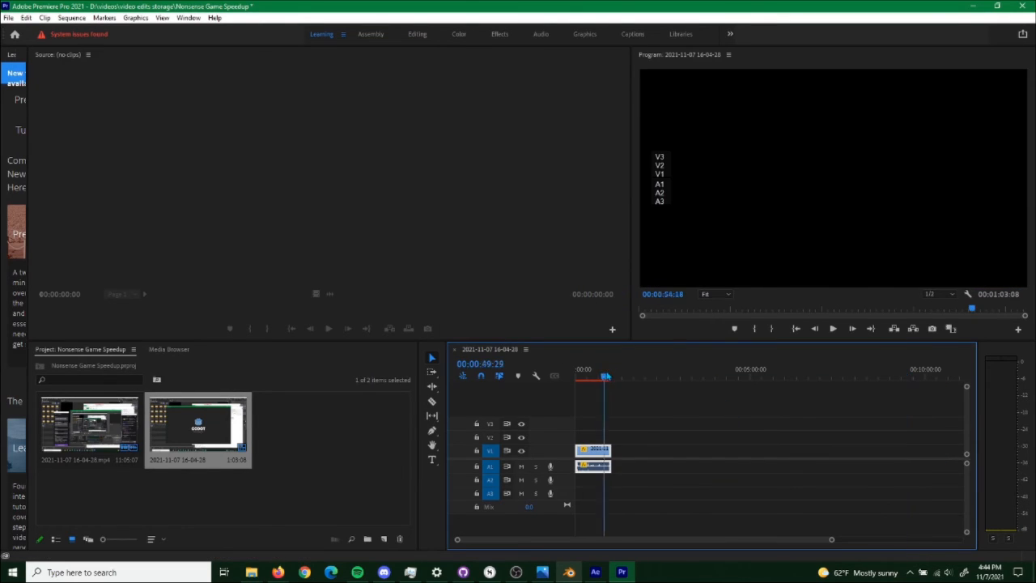
mouse_move(569, 380)
mouse_down()
mouse_move(606, 383)
mouse_move(572, 386)
mouse_move(586, 386)
mouse_up()
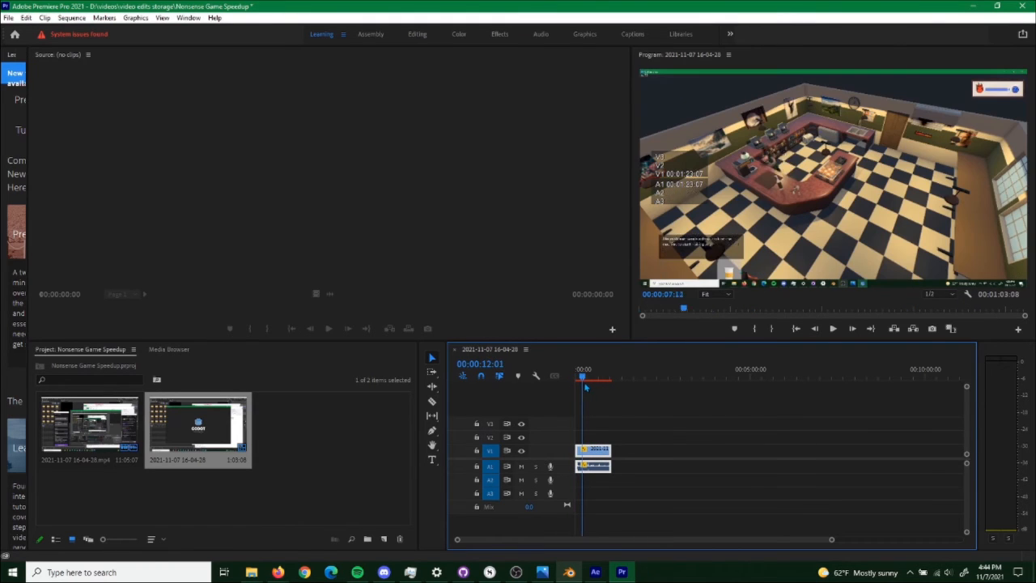
drag(826, 540, 715, 535)
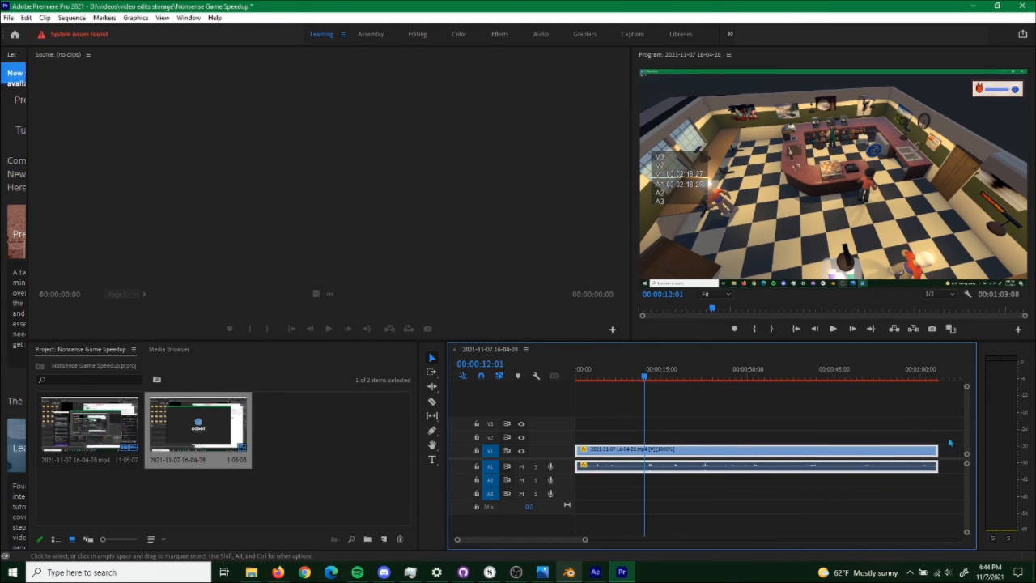
click(72, 18)
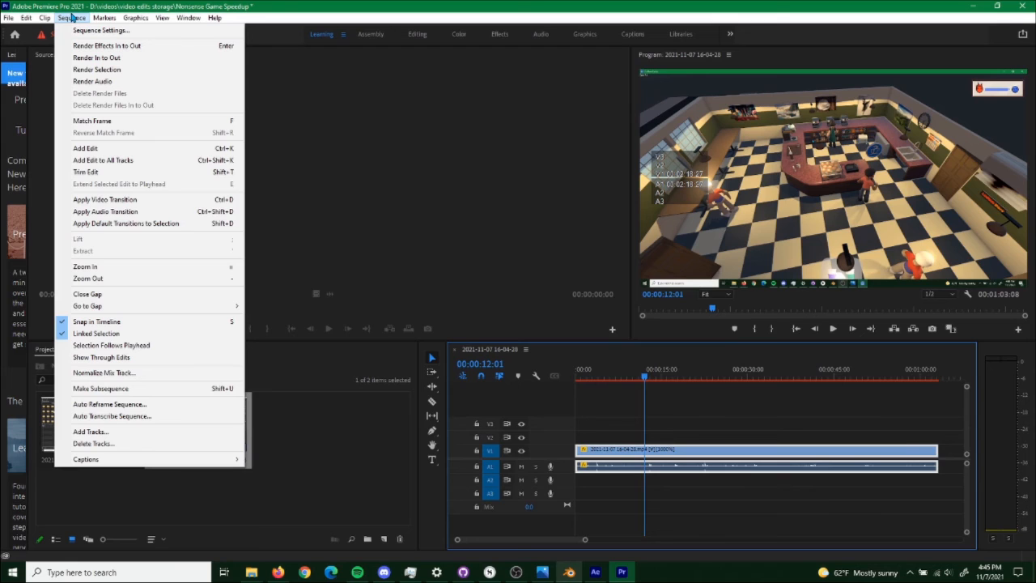
mouse_move(6, 19)
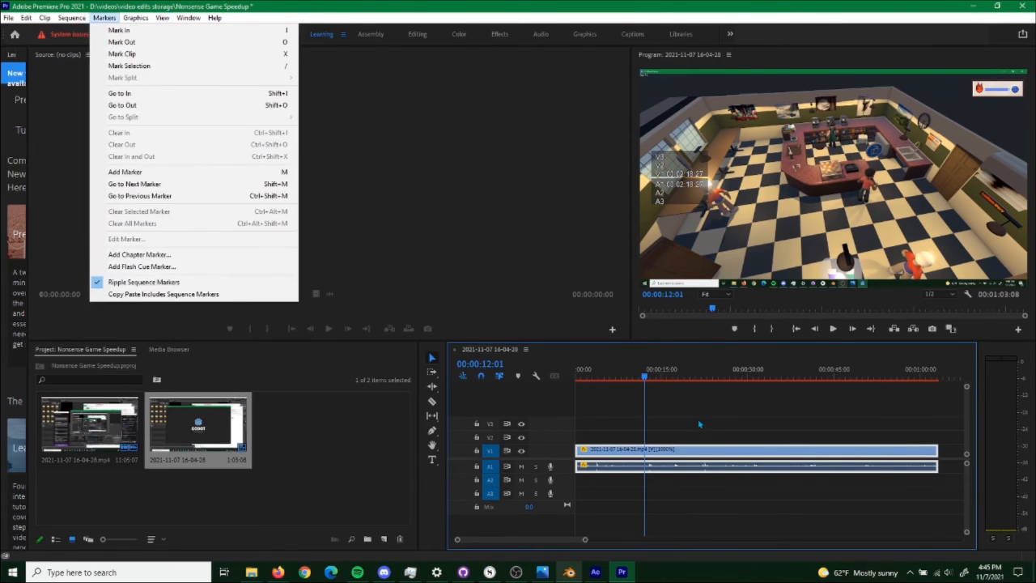
right_click(674, 450)
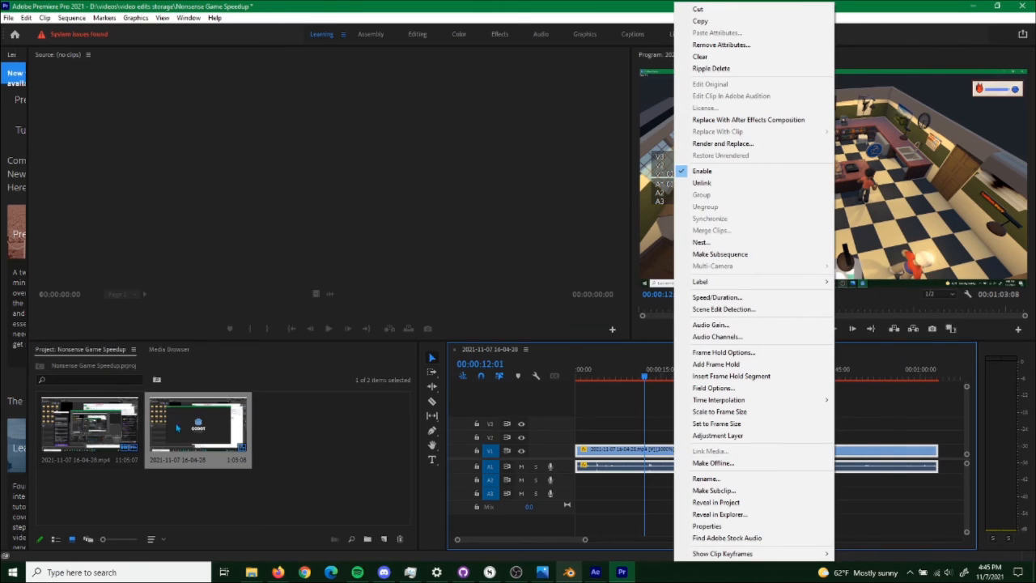
right_click(197, 421)
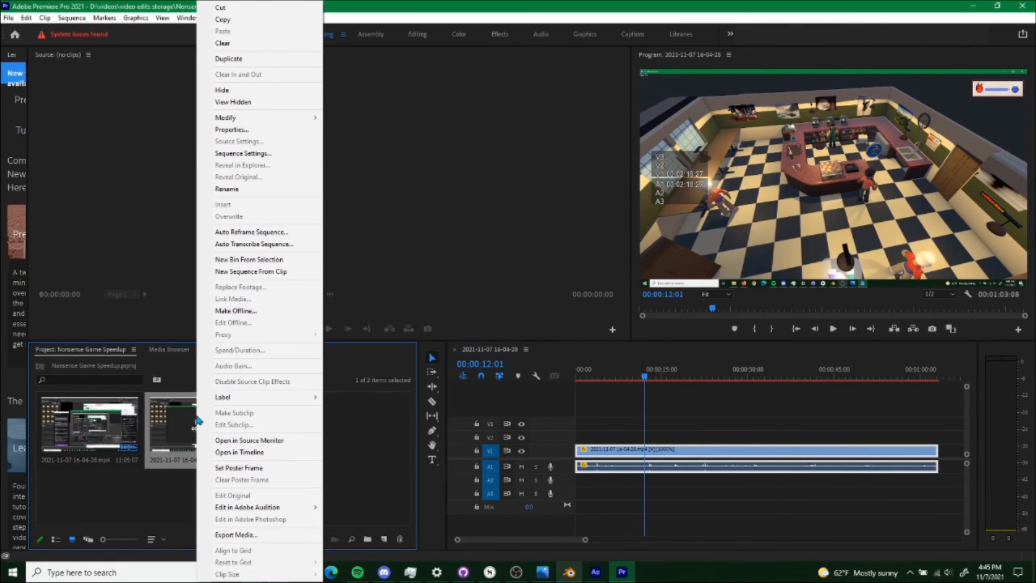
click(230, 539)
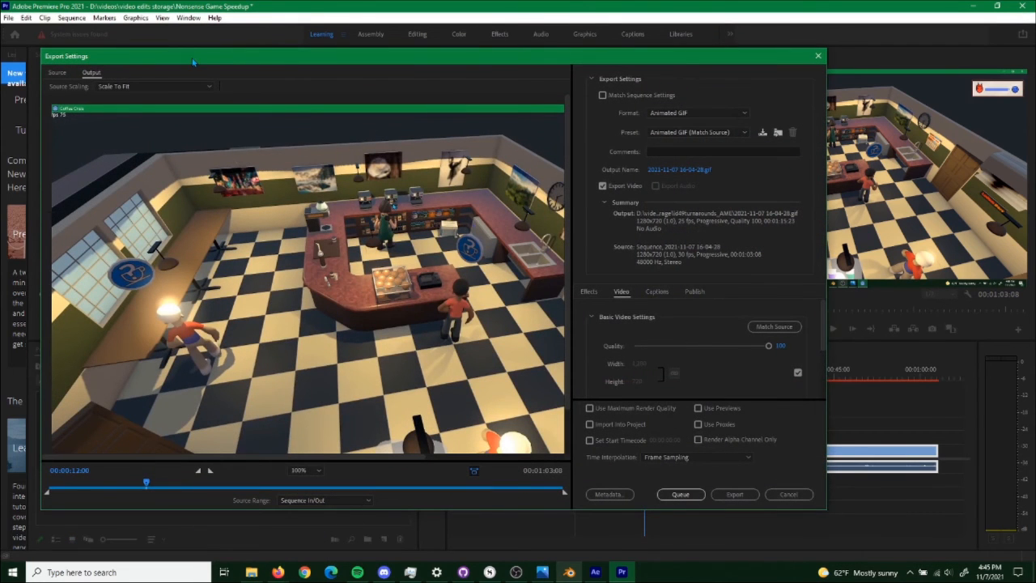
drag(193, 62, 277, 49)
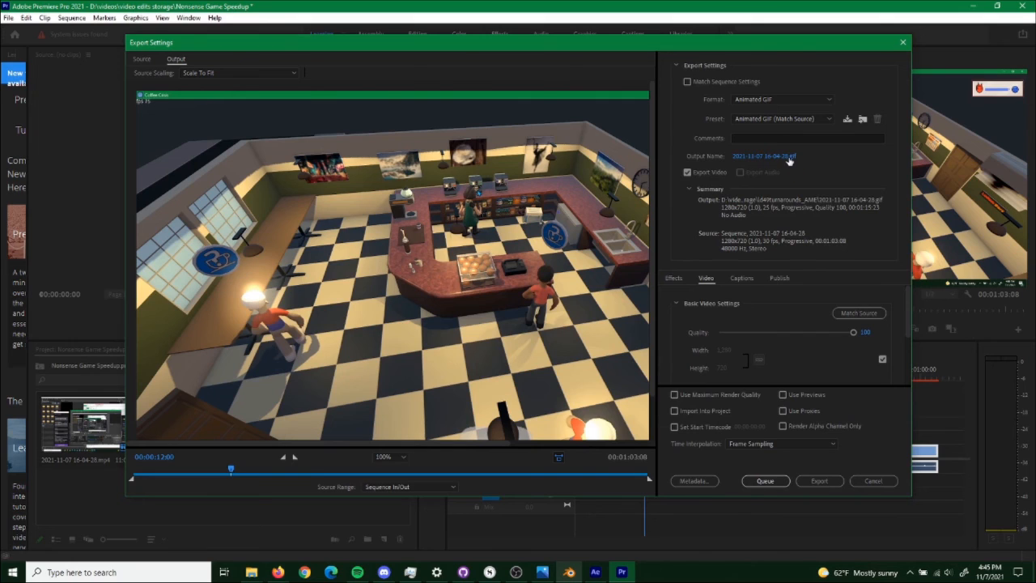
Set the export format to MPEG4 and open the output width in the video settings for editing.
click(789, 100)
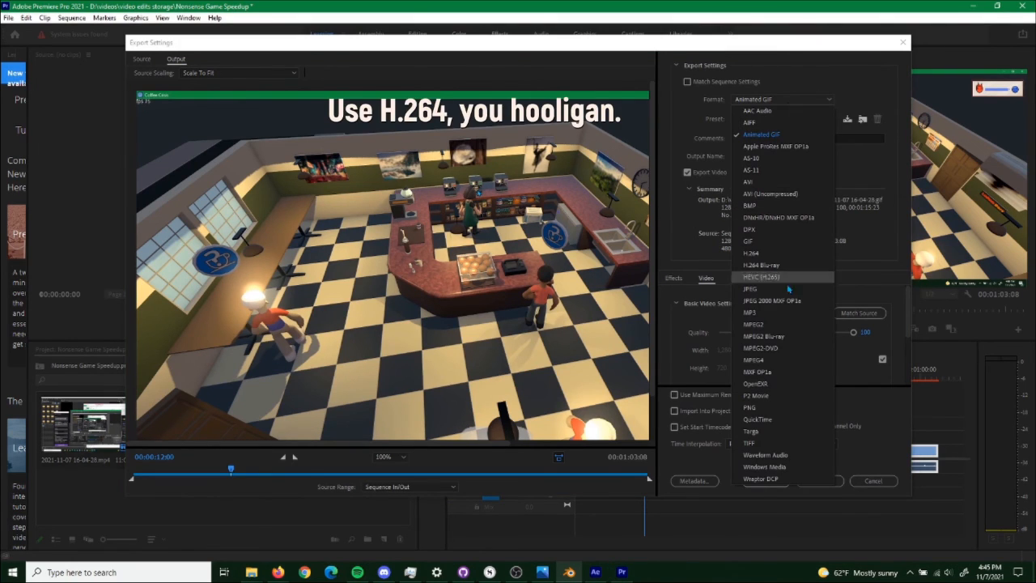
click(767, 360)
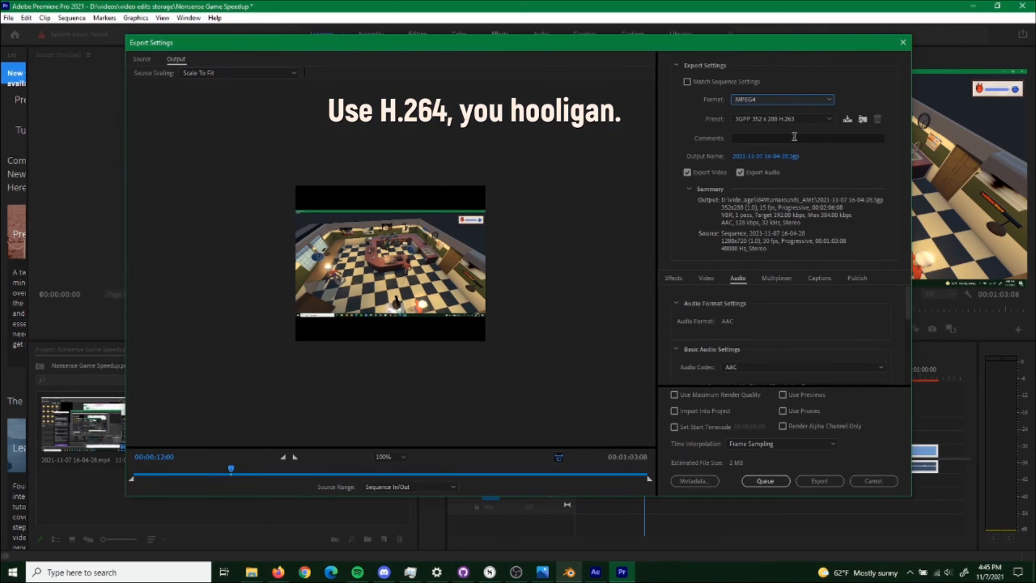
click(803, 101)
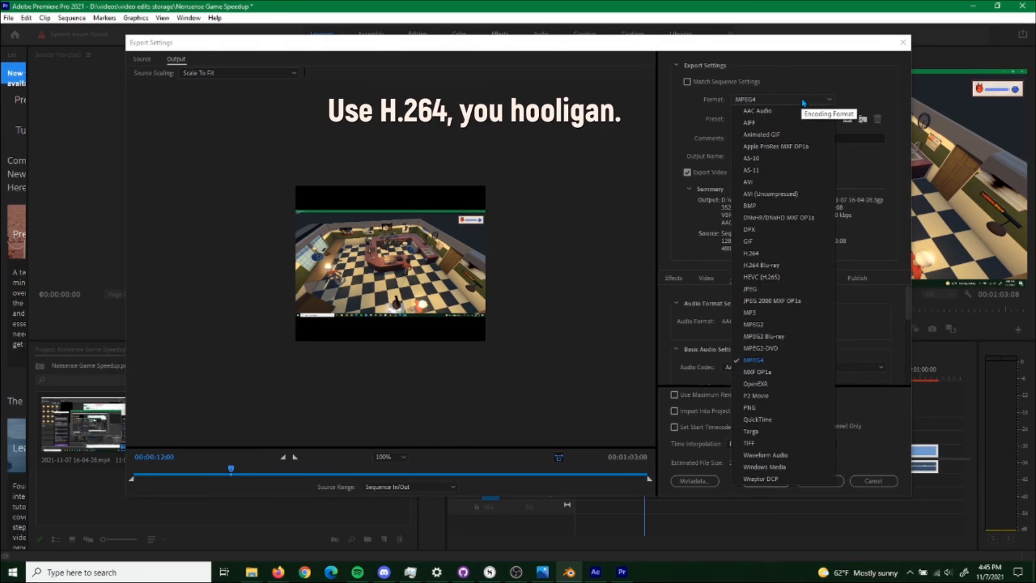
click(803, 102)
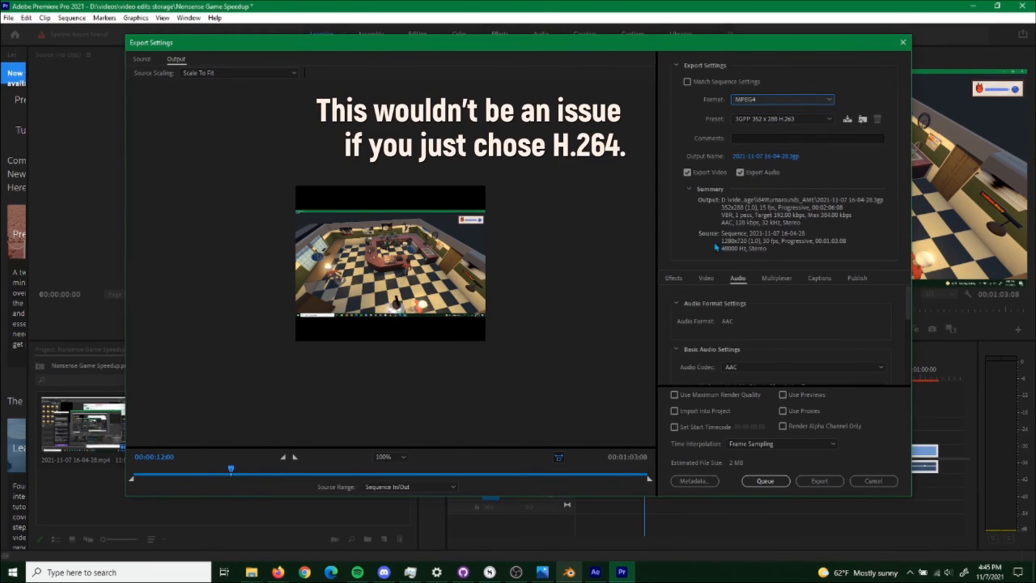
click(705, 280)
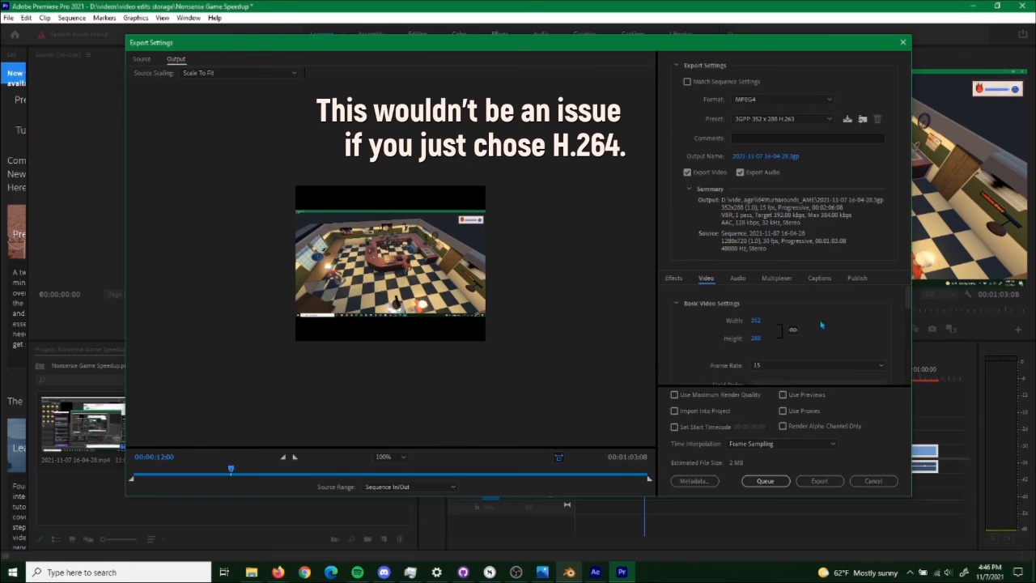
click(757, 319)
click(542, 573)
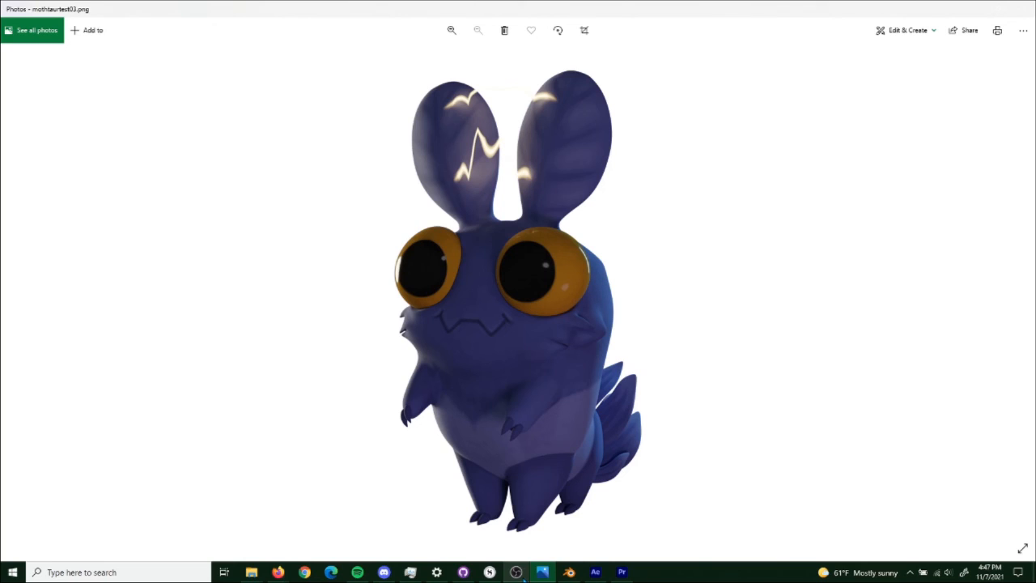
click(516, 572)
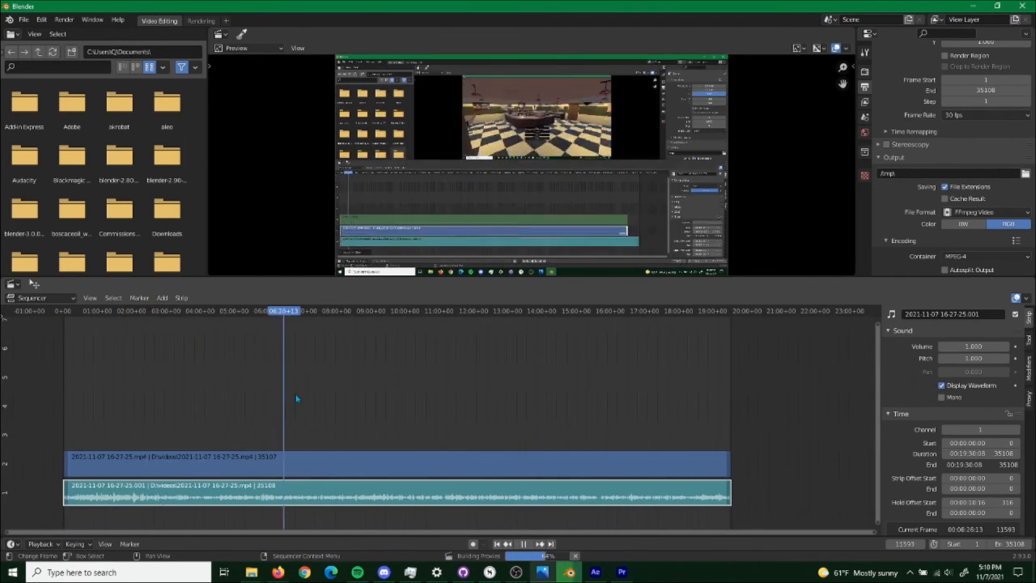
click(199, 354)
click(86, 492)
drag(728, 463, 509, 463)
click(302, 461)
Add a text strip at 12:04+15 above the Speed strip reading "Use H.264, you hooligan.".
drag(286, 310, 476, 409)
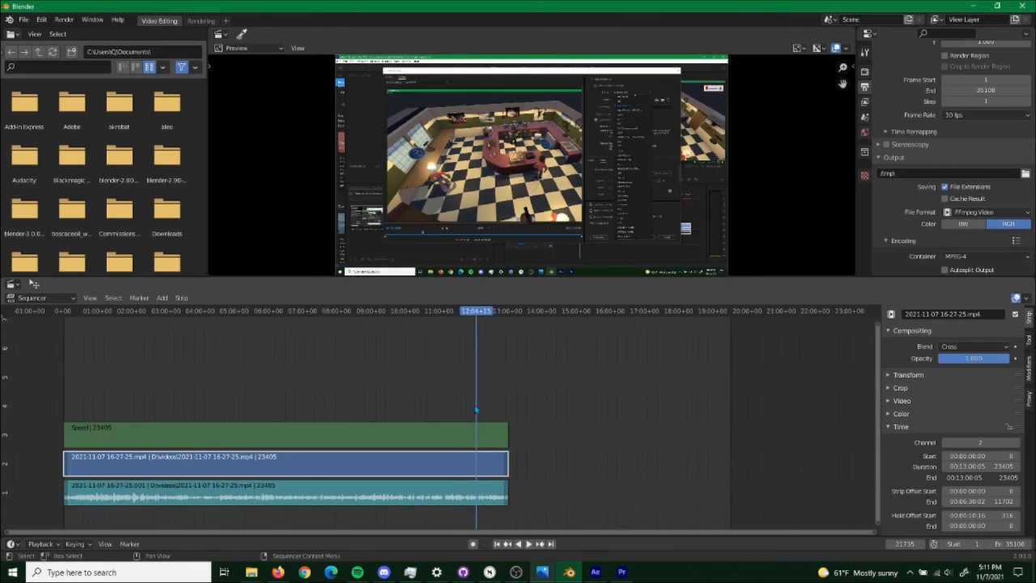
key(shift+a)
scroll(476, 410, up, 20)
click(939, 348)
text(Use H.264, you hooligan.)
Position the text at X 0.56, Y 0.81, extend its strip to 318 frames and play past its end.
drag(973, 505, 998, 505)
drag(973, 494, 978, 495)
drag(471, 406, 722, 406)
key(space)
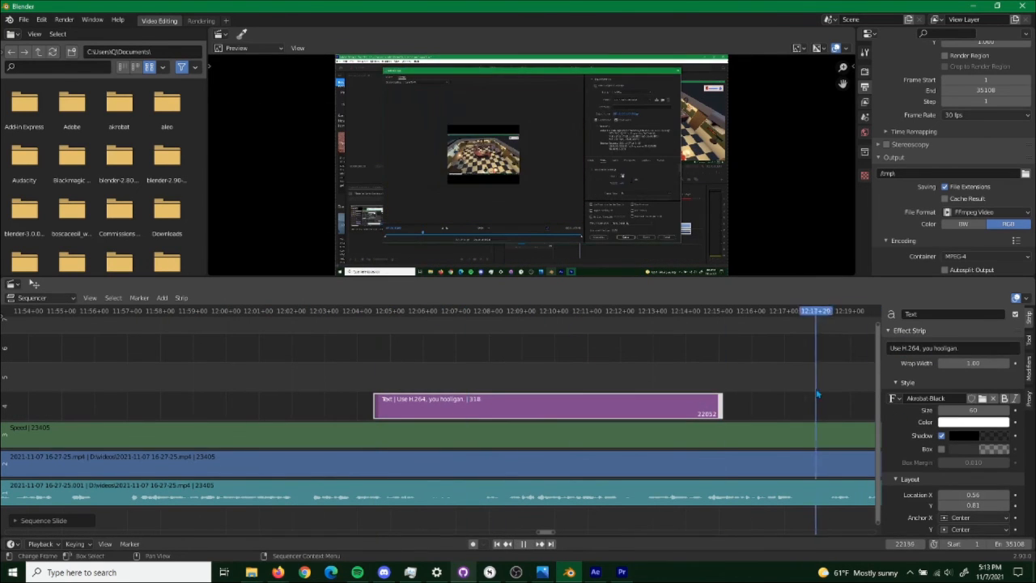
Duplicate the text strip onto channel 5 and change its text to "This wouldn't be an issue if you just chose H.264.".
key(shift+d)
click(776, 377)
click(954, 348)
text(This wouldn't be an issue if you just chose H.264.)
key(Return)
Set the second caption's wrap width to 0.40 and its horizontal anchor to Right.
click(411, 311)
drag(973, 362, 943, 363)
scroll(950, 396, down, 4)
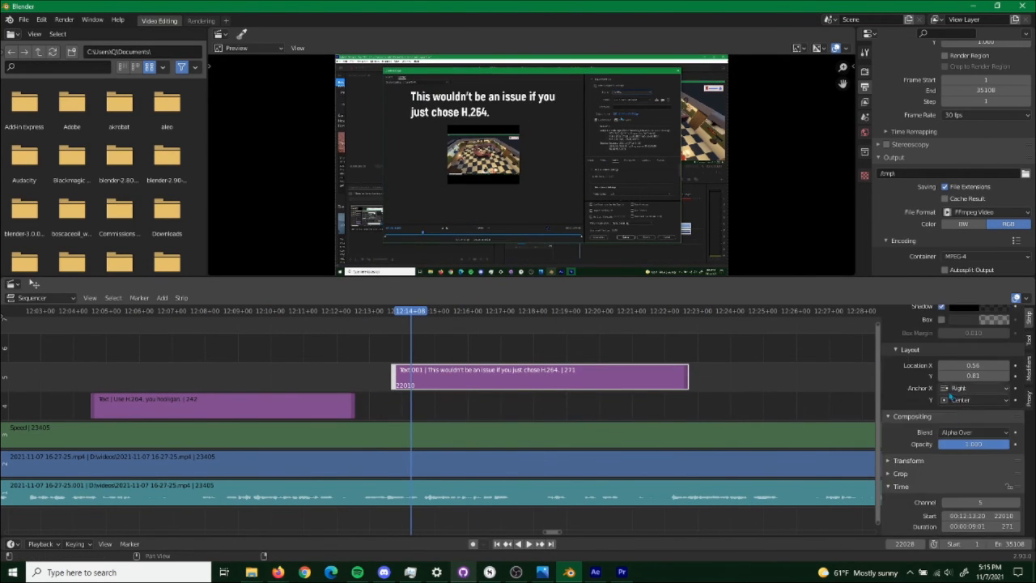
Reduce the second caption to "This wouldn't be an issue" and duplicate it onto channel 6 as "if you just chose H.264.", moved down to Y 0.75.
scroll(951, 396, up, 4)
click(954, 326)
key(shift+d)
text(if you just chose H.264.)
shift+click(539, 376)
mouse_move(973, 483)
mouse_down()
mouse_move(959, 483)
mouse_move(984, 472)
mouse_up()
click(539, 347)
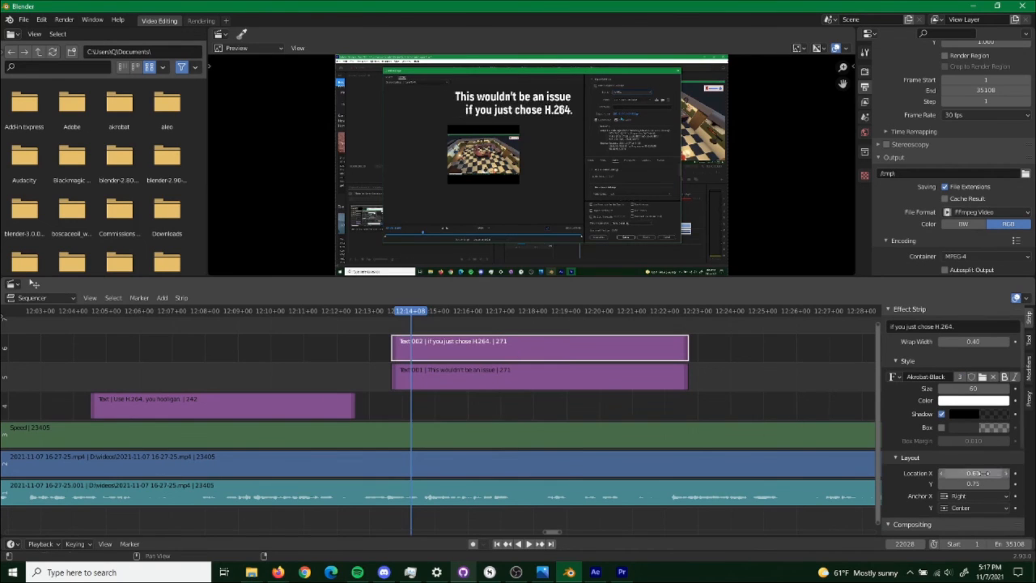